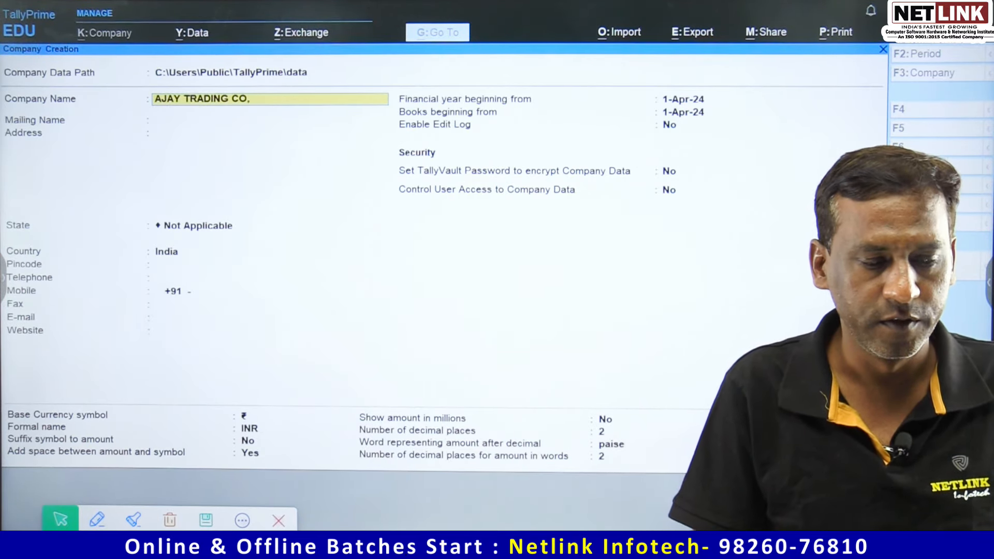
Complete the company name as AJAY TRADING CO, INDORE and set its state to Madhya Pradesh, leaving the address blank.
{"action": "type", "text": "DORE"}
{"action": "key", "text": "Return"}
{"action": "key", "text": "Return"}
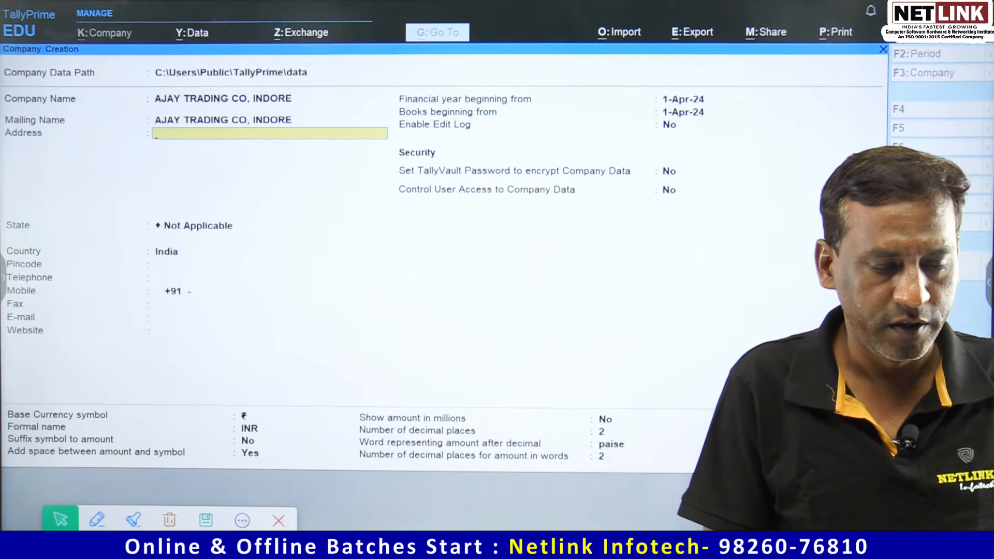
{"action": "key", "text": "Return"}
{"action": "type", "text": "mad"}
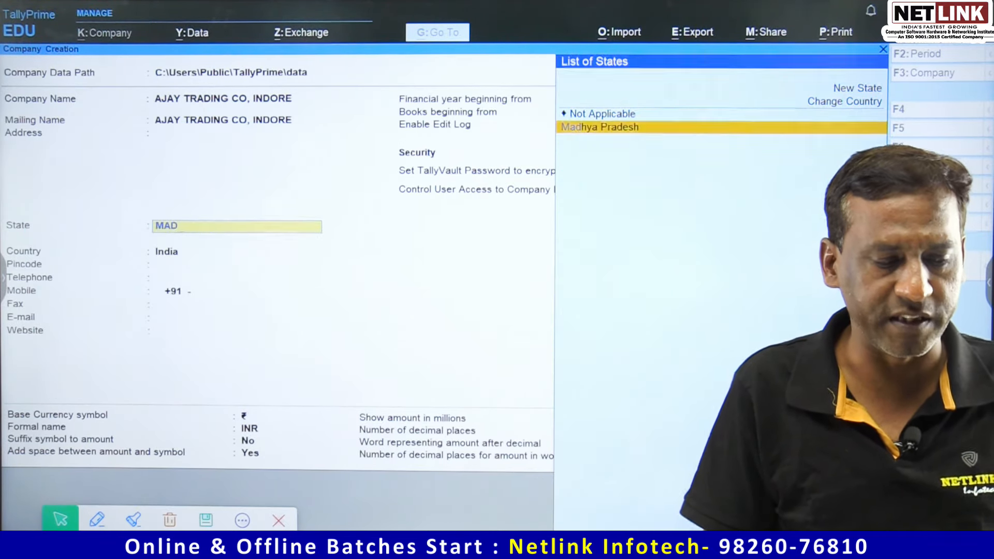
{"action": "key", "text": "Return"}
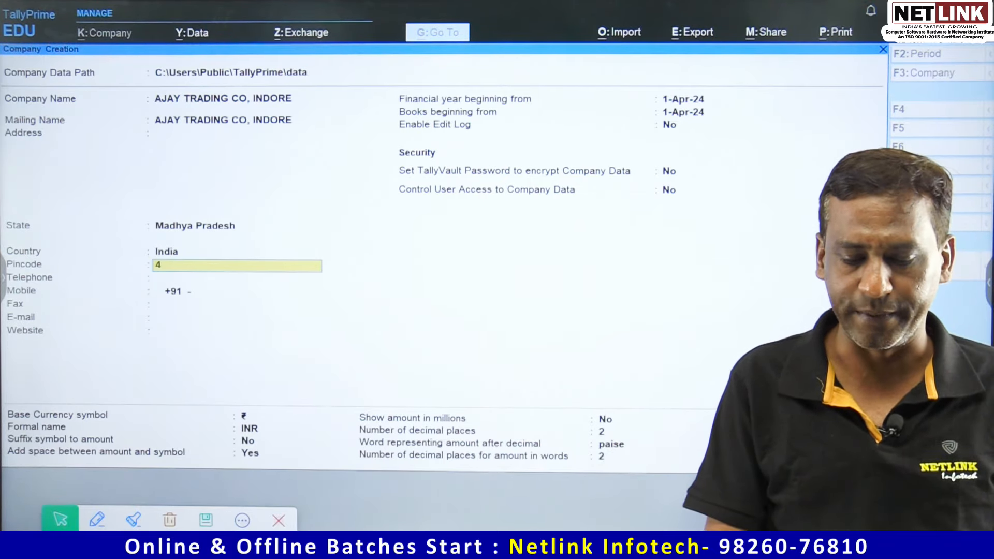
Enter the company's pincode and leave the telephone, mobile, fax, e-mail and website fields blank.
{"action": "type", "text": "4500001"}
{"action": "key", "text": "Return"}
{"action": "key", "text": "Return"}
{"action": "key", "text": "Return"}
{"action": "key", "text": "Return"}
{"action": "key", "text": "Return"}
{"action": "key", "text": "Return"}
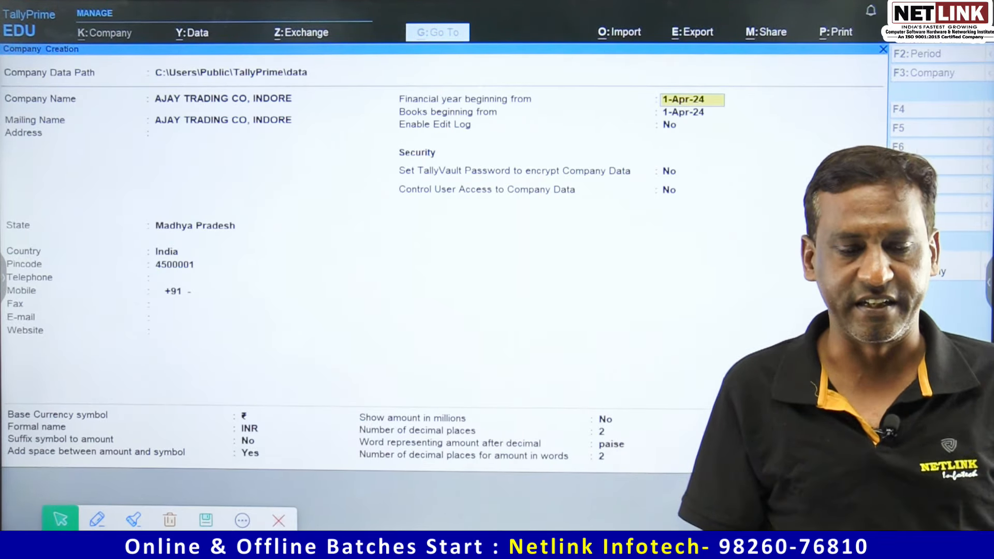
Create the company with the 1-Apr-24 year start and default security and currency settings, accepting its default features.
{"action": "key", "text": "Return"}
{"action": "key", "text": "Return"}
{"action": "key", "text": "Return"}
{"action": "key", "text": "Return"}
{"action": "key", "text": "Return"}
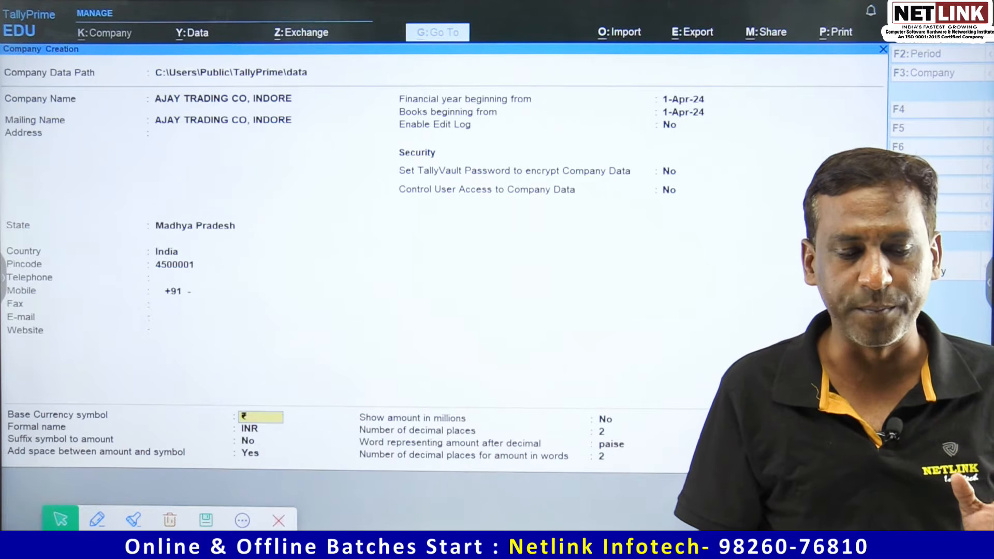
{"action": "key", "text": "Return"}
{"action": "key", "text": "Return"}
{"action": "key", "text": "Return"}
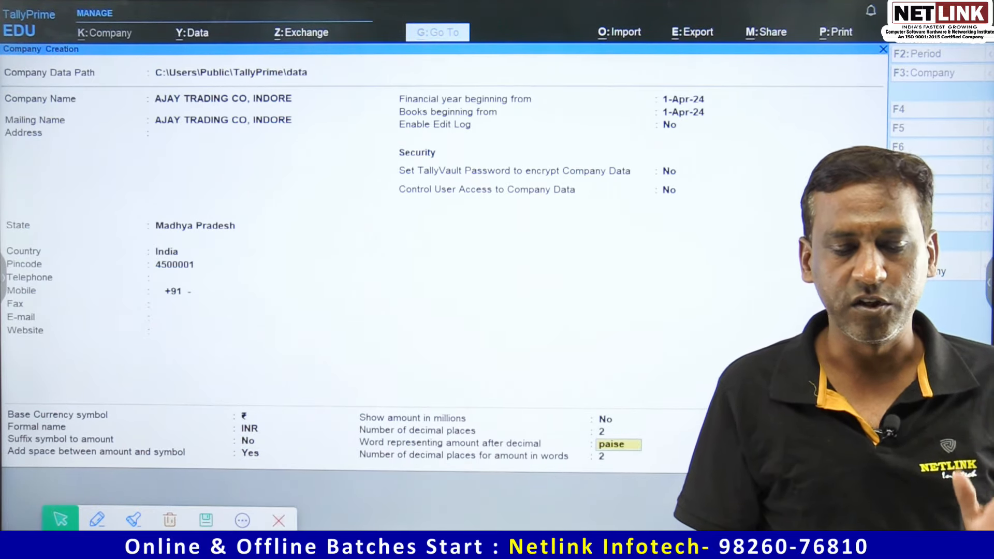
{"action": "key", "text": "Return"}
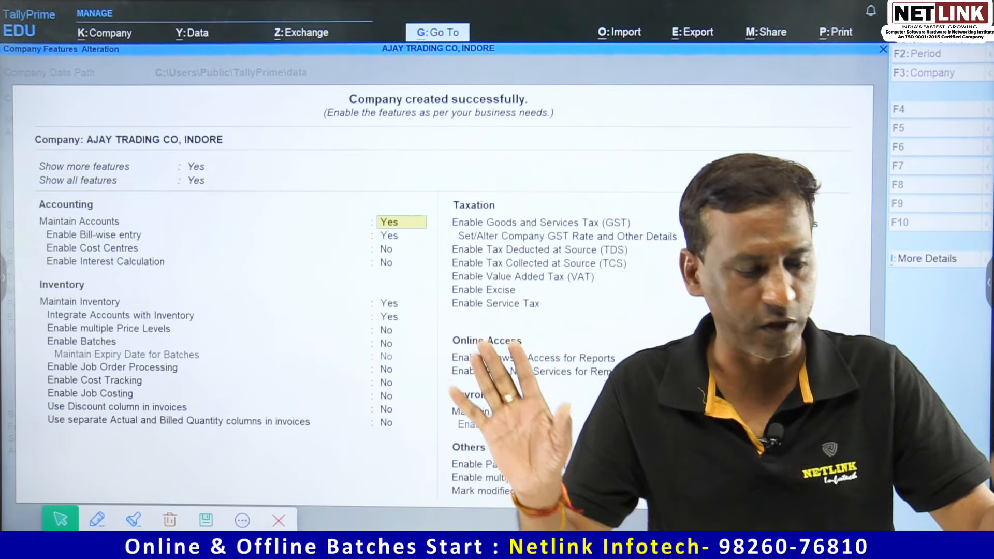
{"action": "key", "text": "ctrl+a"}
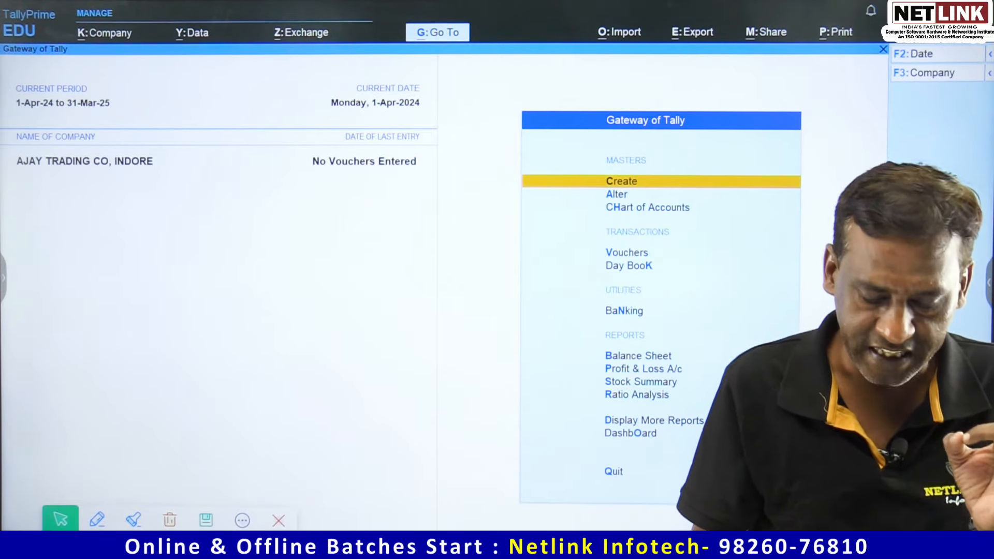
Open voucher entry and set the voucher type to Receipt.
{"action": "key", "text": "Down"}
{"action": "key", "text": "Down"}
{"action": "key", "text": "Down"}
{"action": "key", "text": "Return"}
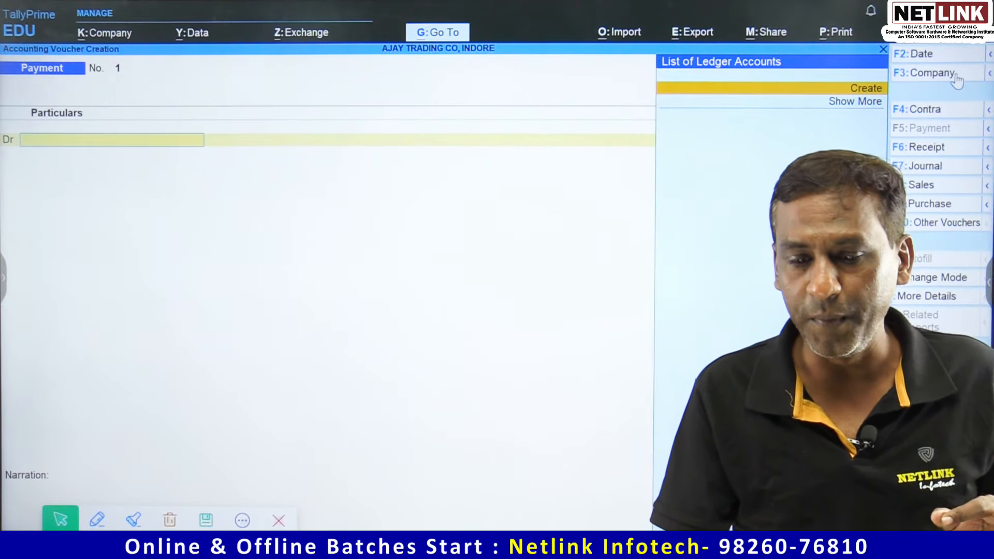
{"action": "left_click", "coordinate": [954, 150]}
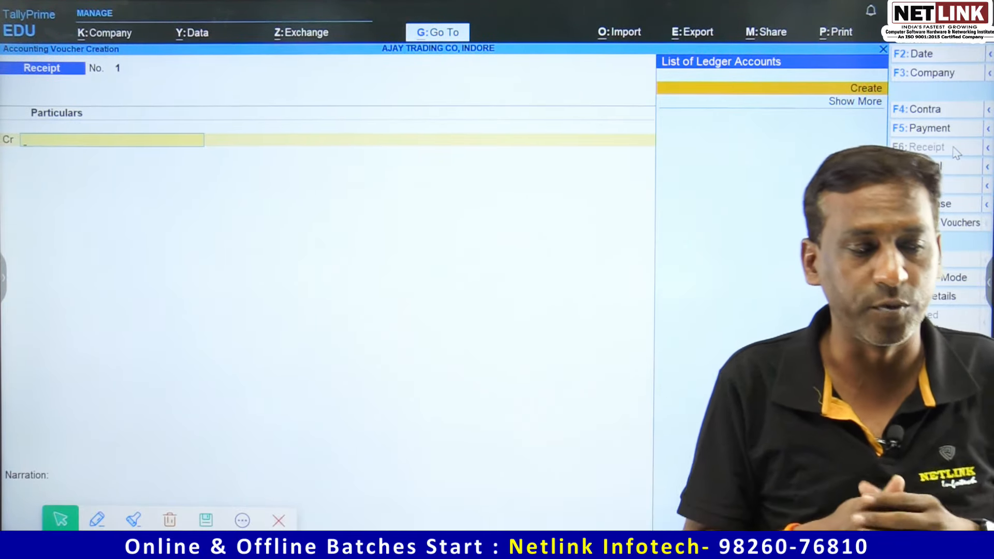
Create the owner's capital ledger under Capital Account for the receipt's credit line.
{"action": "key", "text": "Return"}
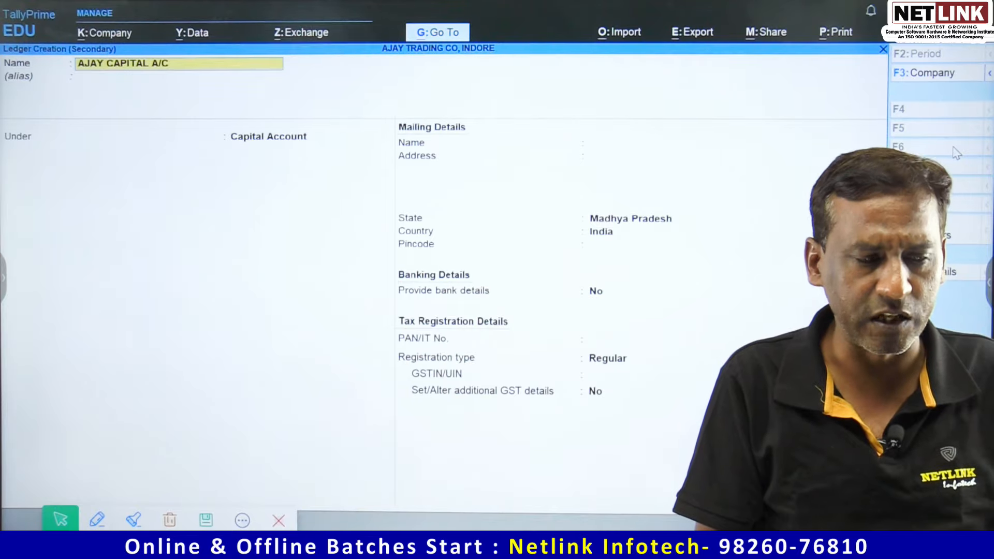
{"action": "key", "text": "Return"}
{"action": "key", "text": "Return"}
{"action": "key", "text": "ctrl+a"}
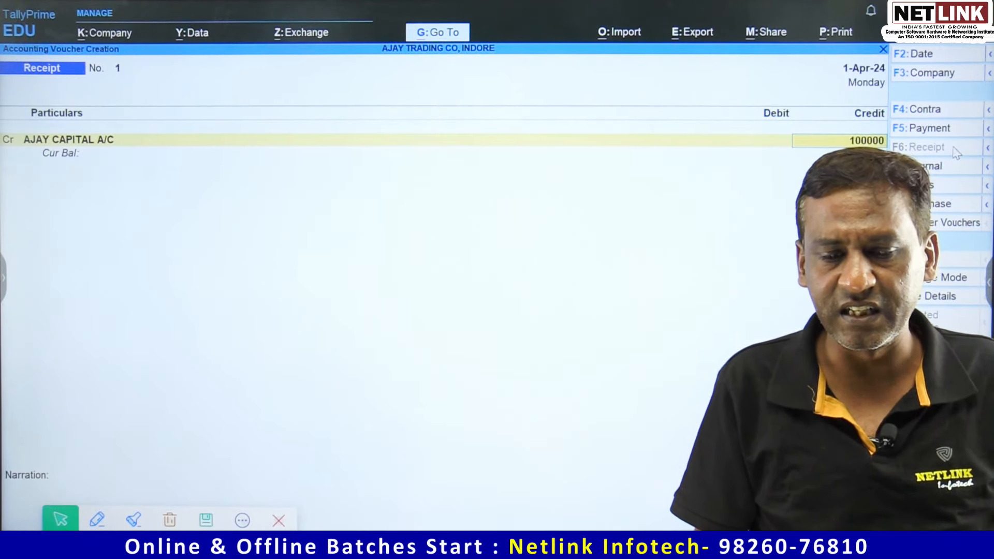
Credit the owner's capital ledger with 10,00,000, debit Cash for the same amount, and save the receipt voucher.
{"action": "key", "text": "Return"}
{"action": "key", "text": "BackSpace"}
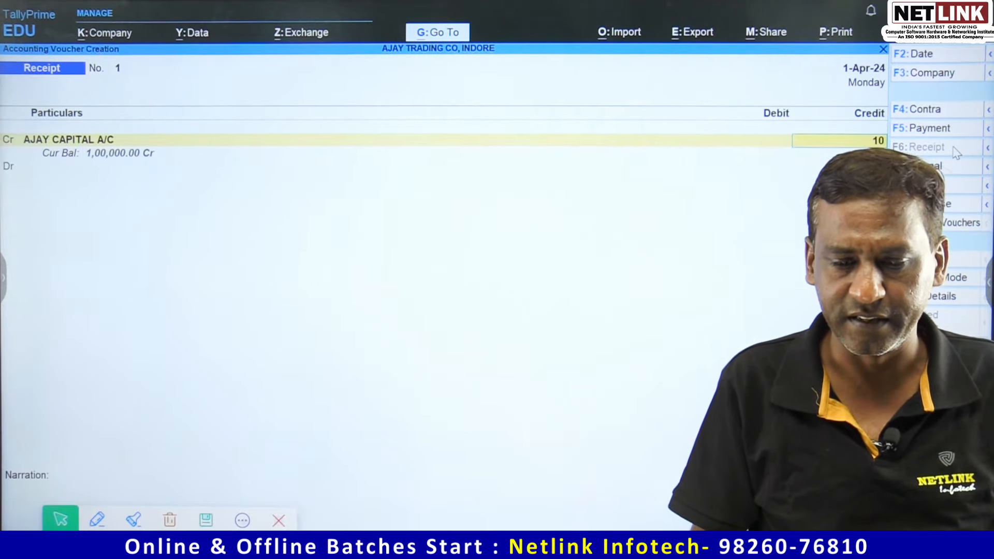
{"action": "type", "text": "00,000.00"}
{"action": "key", "text": "Return"}
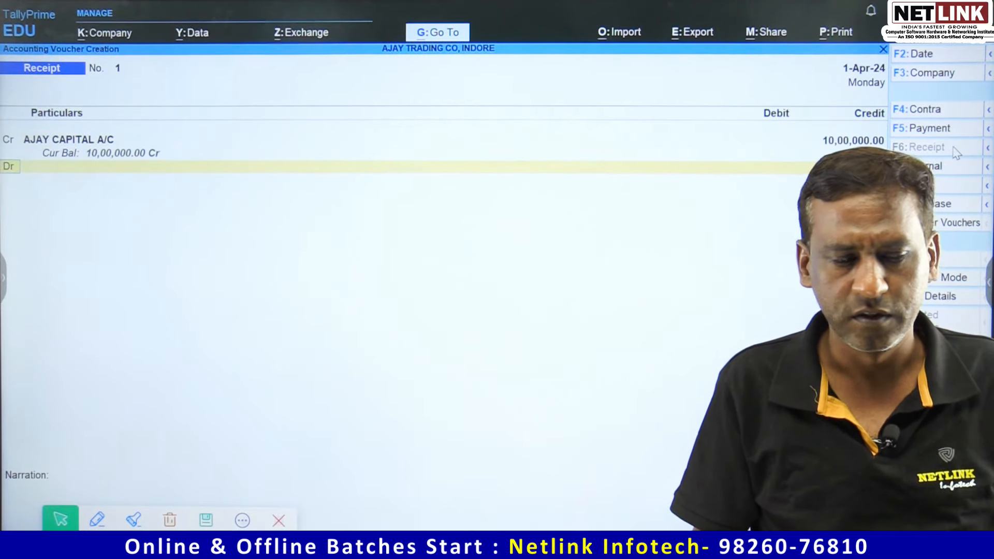
{"action": "type", "text": "cash"}
{"action": "key", "text": "Return"}
{"action": "key", "text": "Return"}
{"action": "key", "text": "Return"}
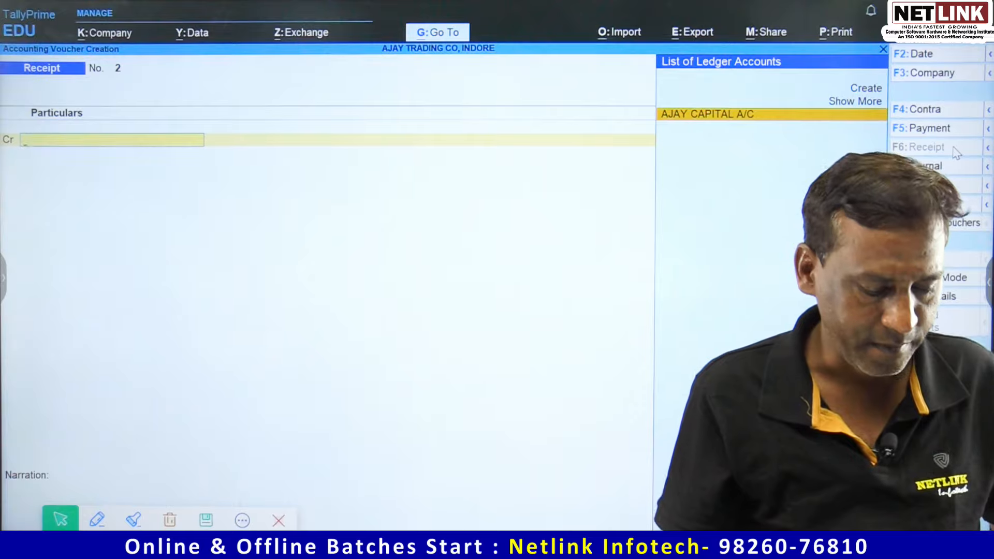
Create a ledger named AC under the Fixed Assets group.
{"action": "key", "text": "alt+c"}
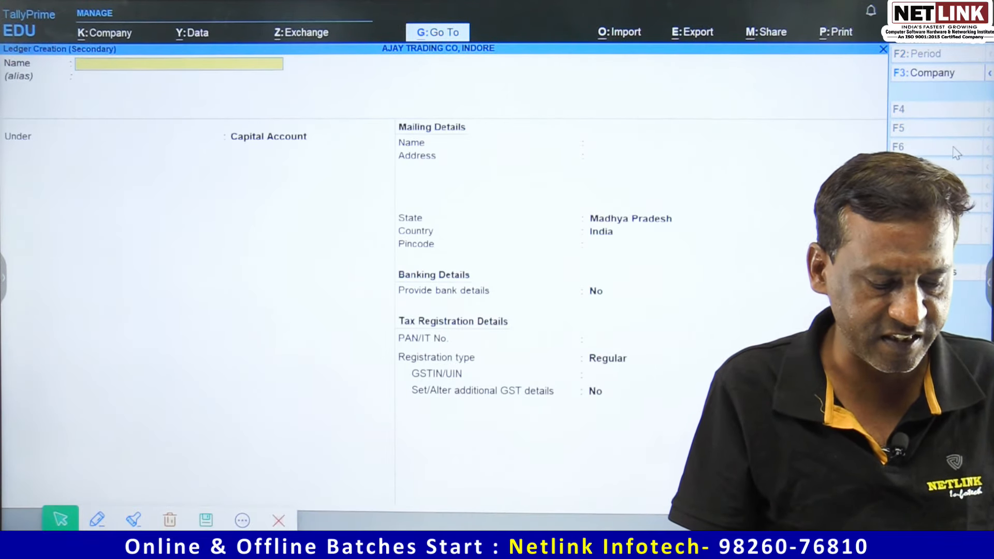
{"action": "key", "text": "Return"}
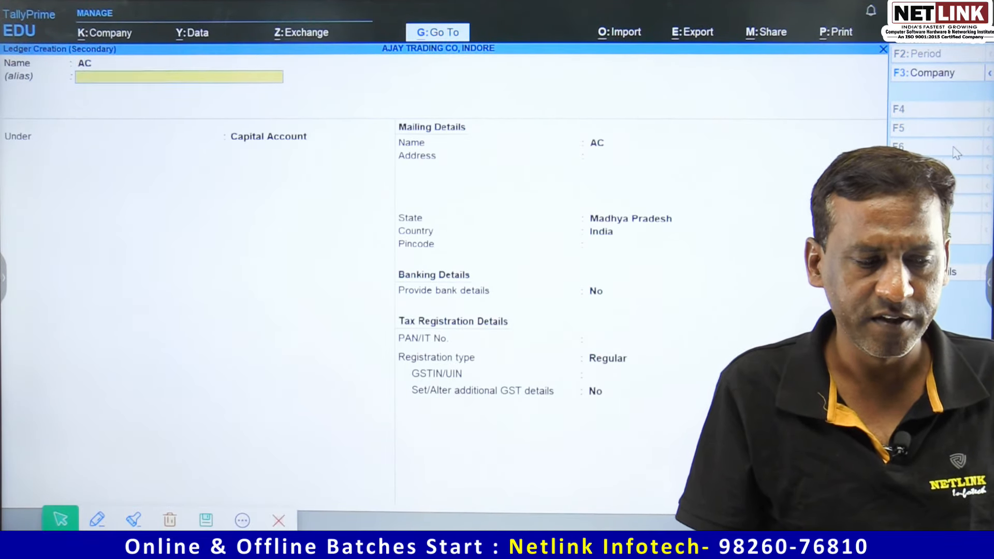
{"action": "key", "text": "Return"}
{"action": "type", "text": "FI"}
{"action": "key", "text": "Return"}
{"action": "key", "text": "ctrl+a"}
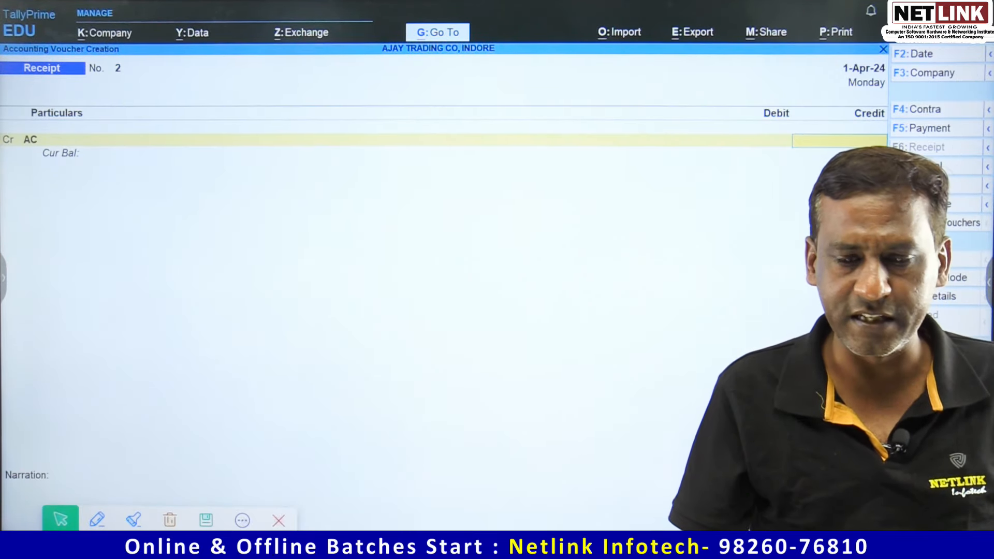
Record a Payment voucher debiting AC with 45,000 and crediting Cash, and save it.
{"action": "left_click", "coordinate": [941, 129]}
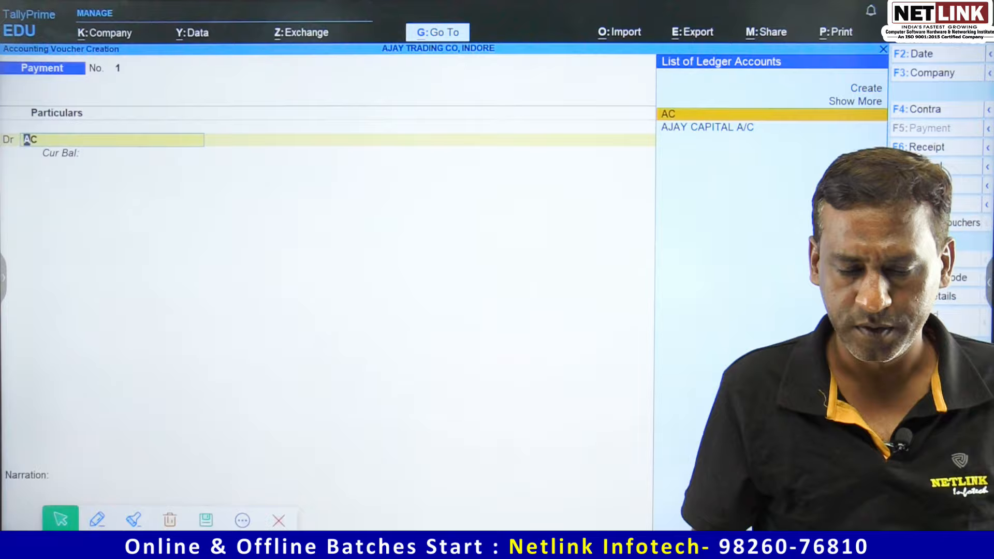
{"action": "key", "text": "Return"}
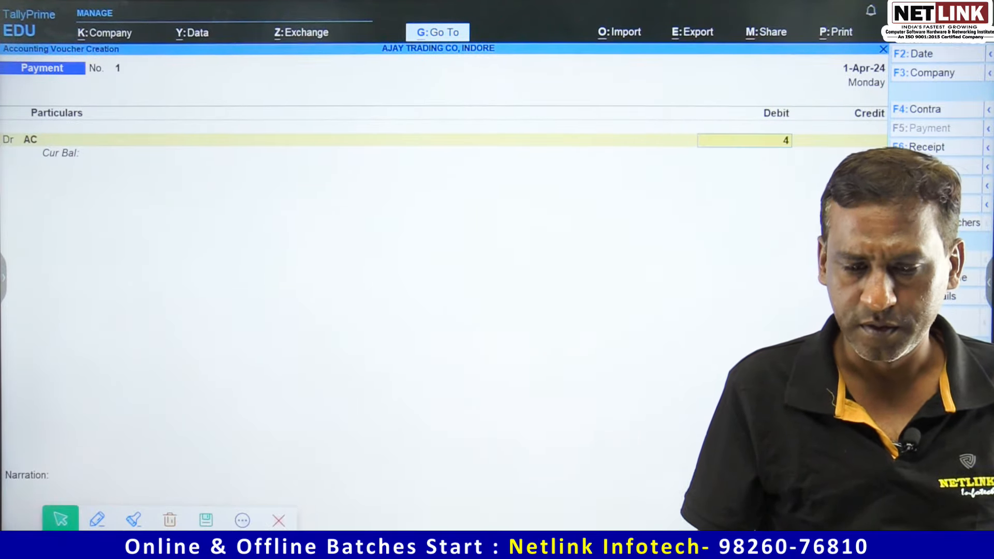
{"action": "type", "text": "45,000"}
{"action": "key", "text": "Return"}
{"action": "type", "text": "c"}
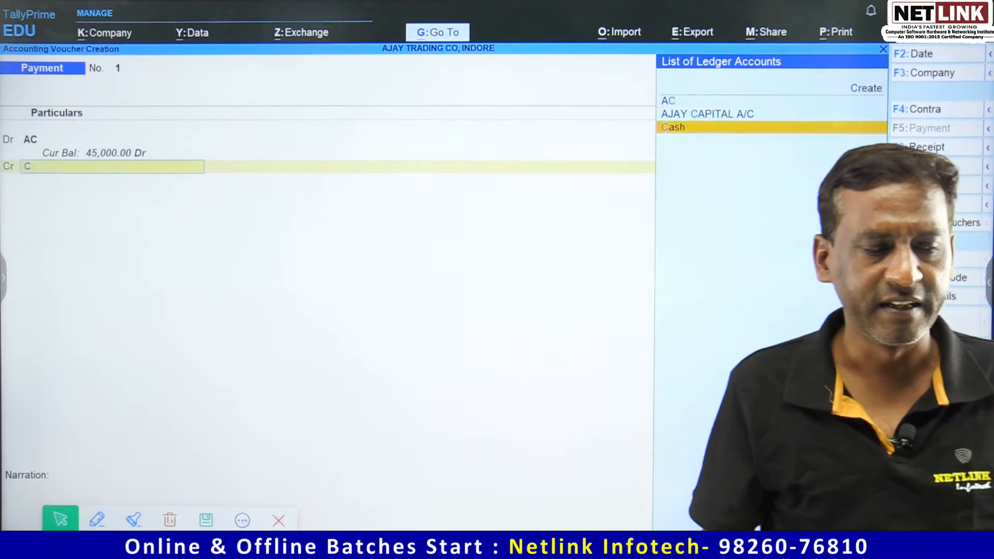
{"action": "key", "text": "Return"}
{"action": "key", "text": "ctrl+a"}
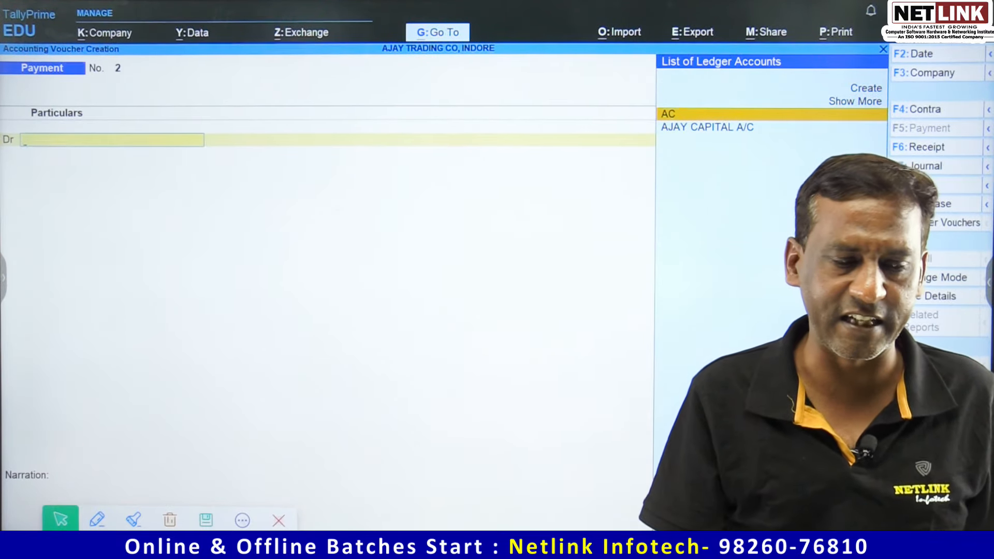
Start a Contra voucher and credit Cash with 45,000.
{"action": "left_click", "coordinate": [927, 110]}
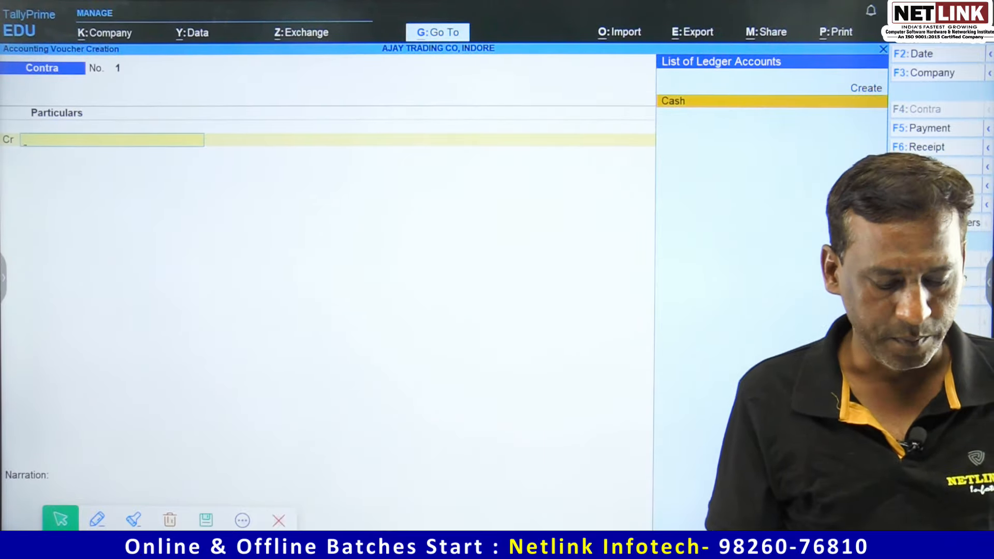
{"action": "type", "text": "C"}
{"action": "key", "text": "Return"}
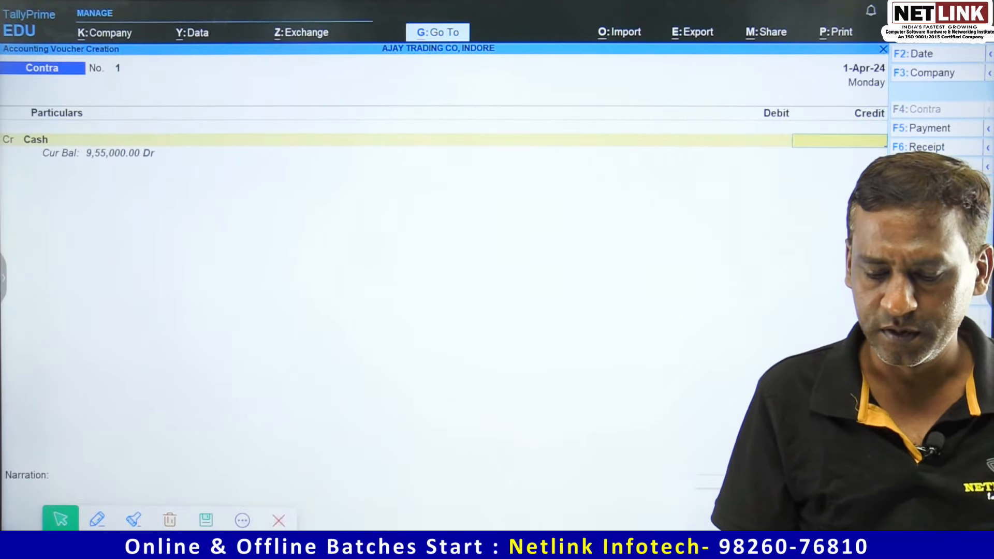
{"action": "key", "text": "Return"}
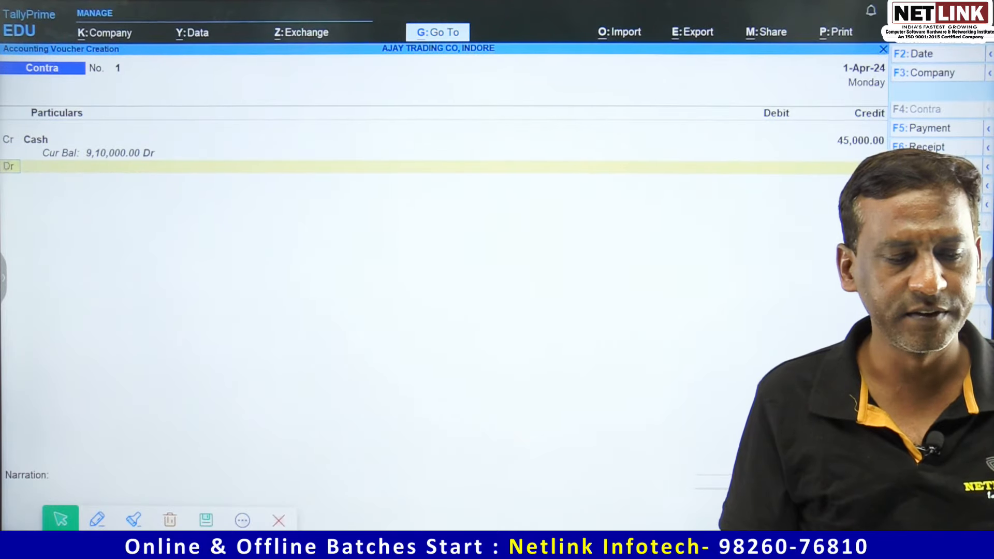
Create a ledger named SBI SAVING under Bank Accounts for the contra's debit line, leaving its bank account details blank.
{"action": "key", "text": "alt+c"}
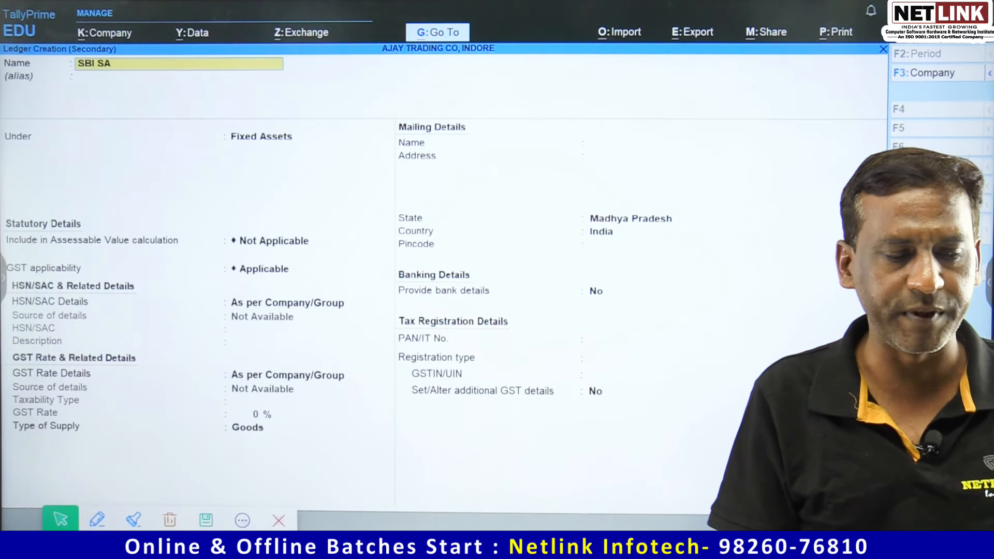
{"action": "key", "text": "Return"}
{"action": "key", "text": "Return"}
{"action": "key", "text": "BackSpace"}
{"action": "type", "text": "BAN"}
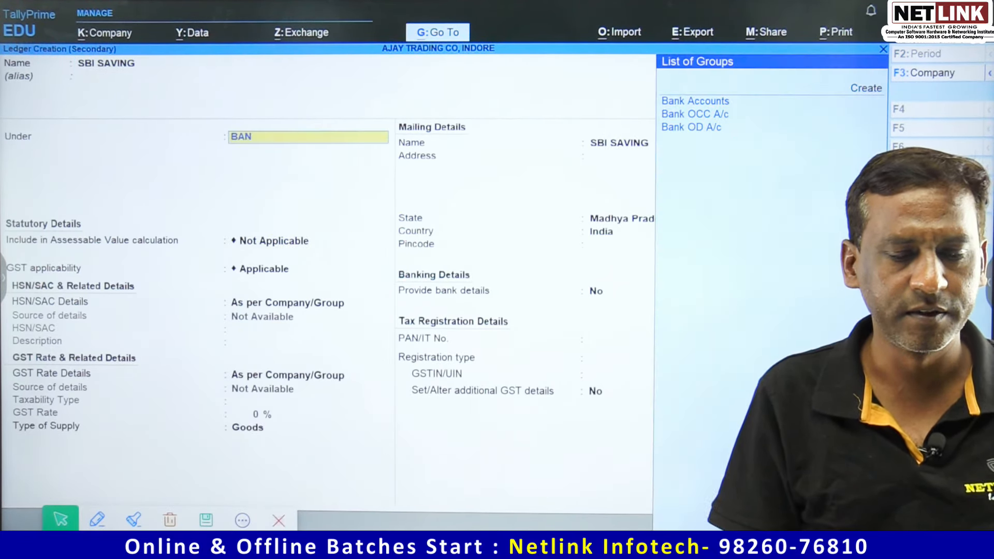
{"action": "key", "text": "Return"}
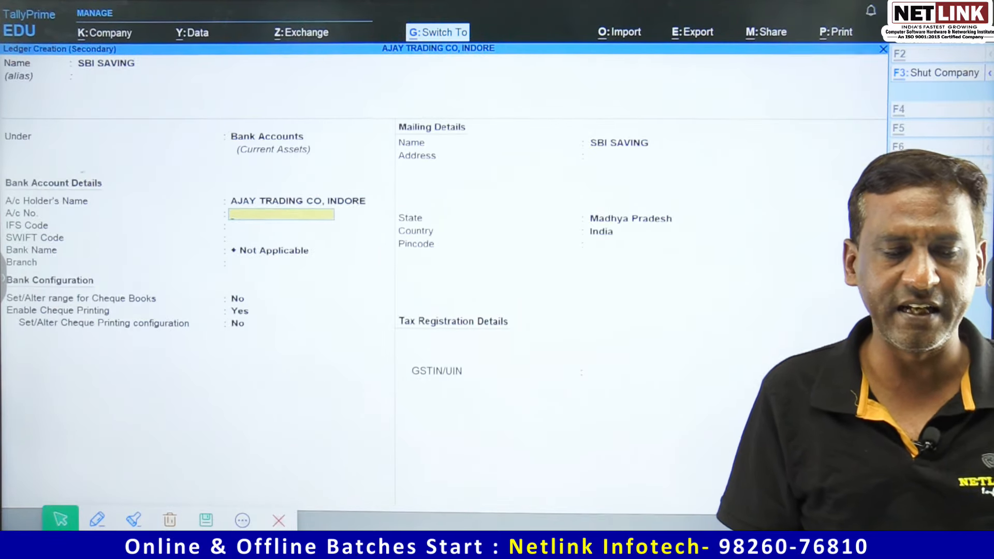
{"action": "key", "text": "ctrl+a"}
Debit SBI SAVING with 45,000, leave the cash denominations empty, and save the contra voucher.
{"action": "key", "text": "Return"}
{"action": "key", "text": "Return"}
{"action": "key", "text": "Return"}
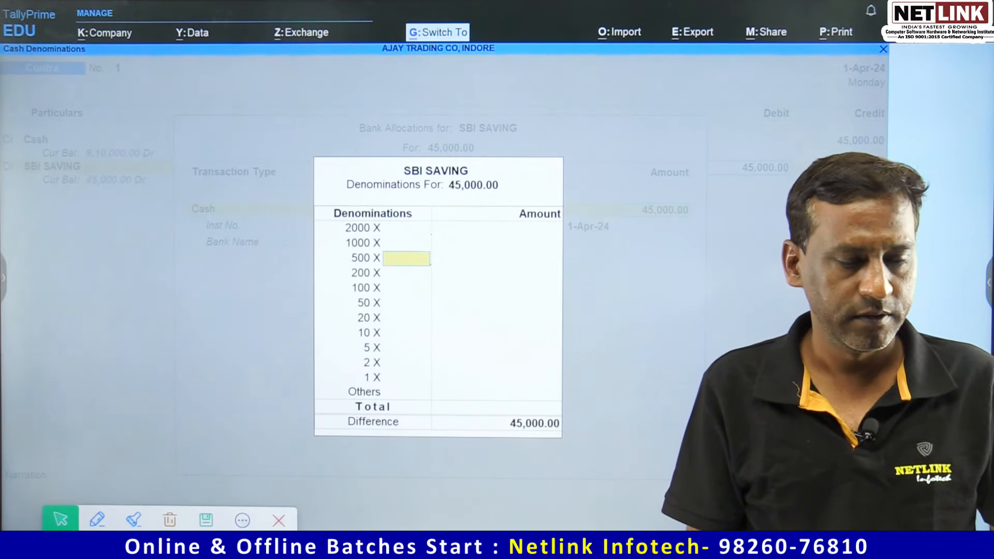
{"action": "key", "text": "ctrl+a"}
{"action": "key", "text": "ctrl+a"}
{"action": "key", "text": "ctrl+a"}
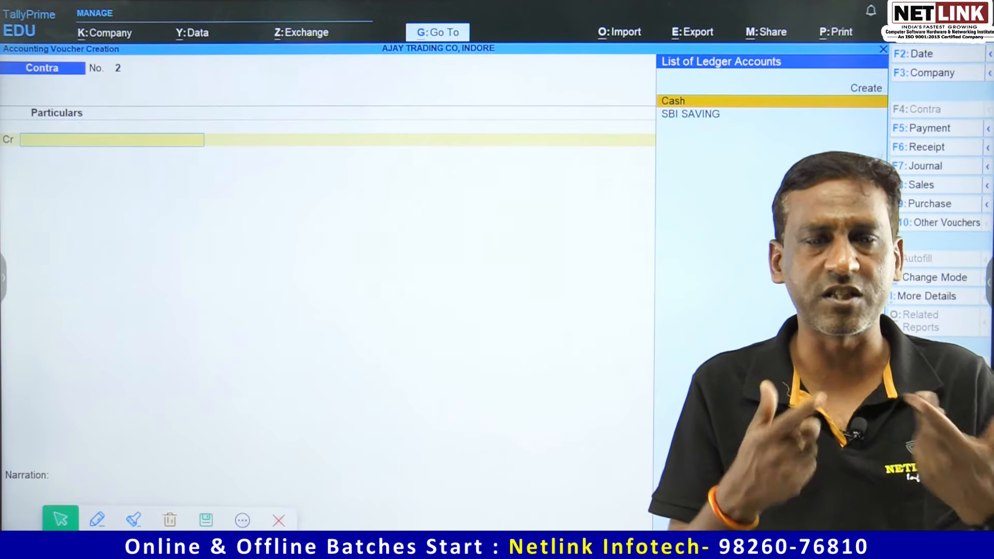
Start a Payment voucher and create the borrower's loan ledger under Loans & Advances (Asset) for its debit line.
{"action": "key", "text": "alt+c"}
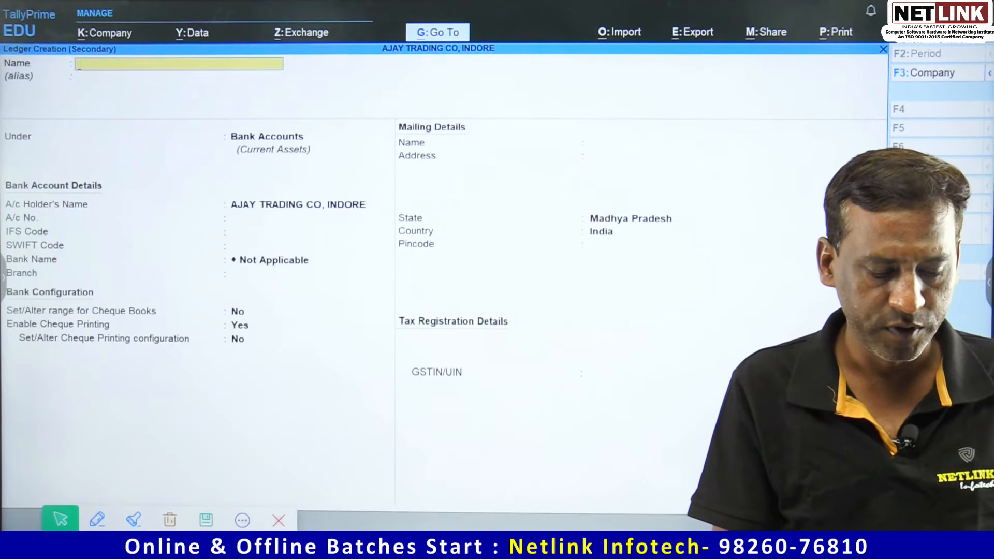
{"action": "key", "text": "Escape"}
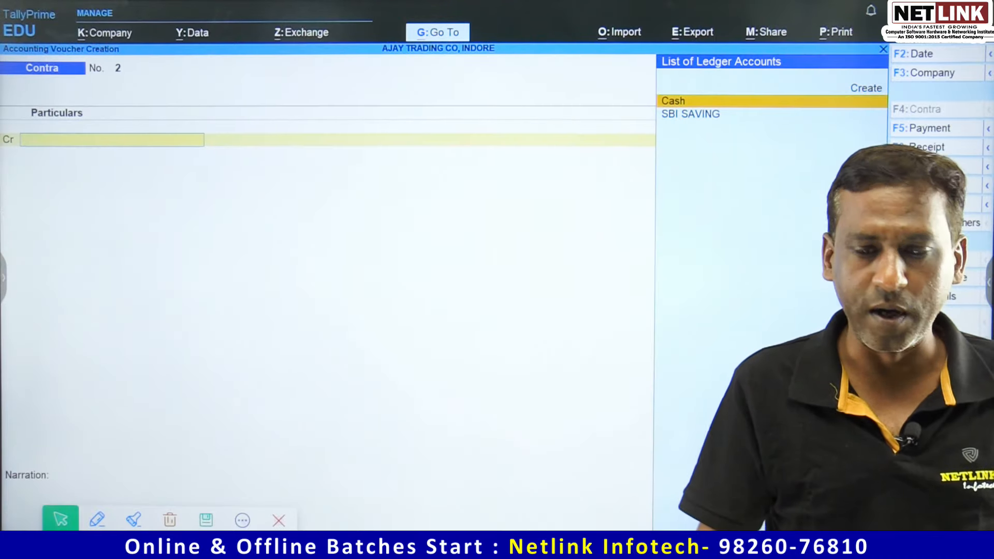
{"action": "left_click", "coordinate": [950, 131]}
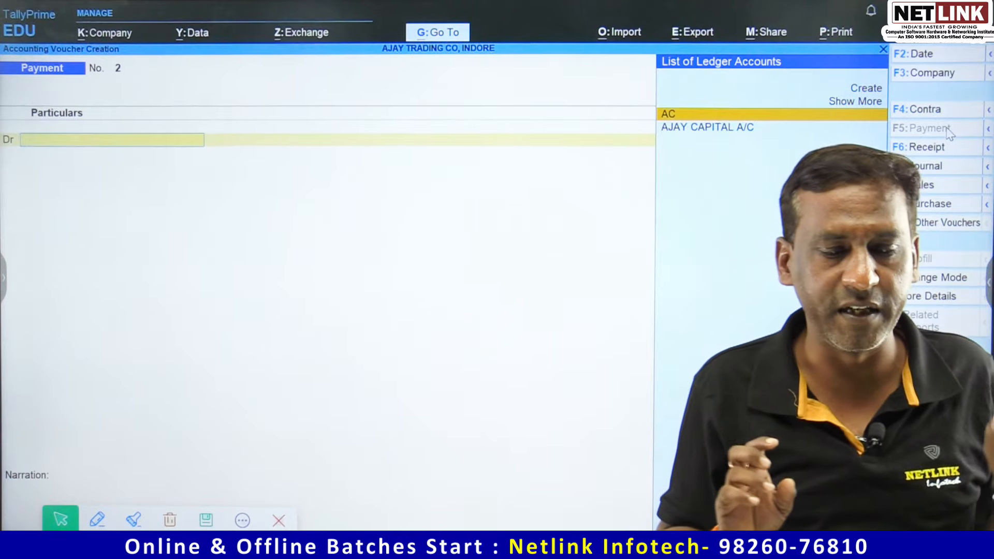
{"action": "key", "text": "alt+c"}
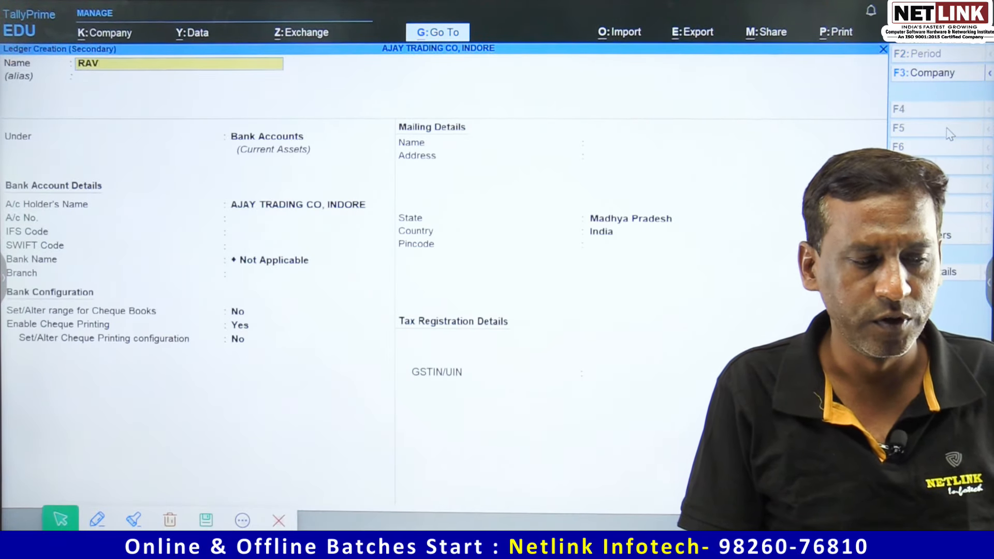
{"action": "type", "text": "RAVI LOAN"}
{"action": "key", "text": "Return"}
{"action": "key", "text": "Return"}
{"action": "type", "text": "LOAN"}
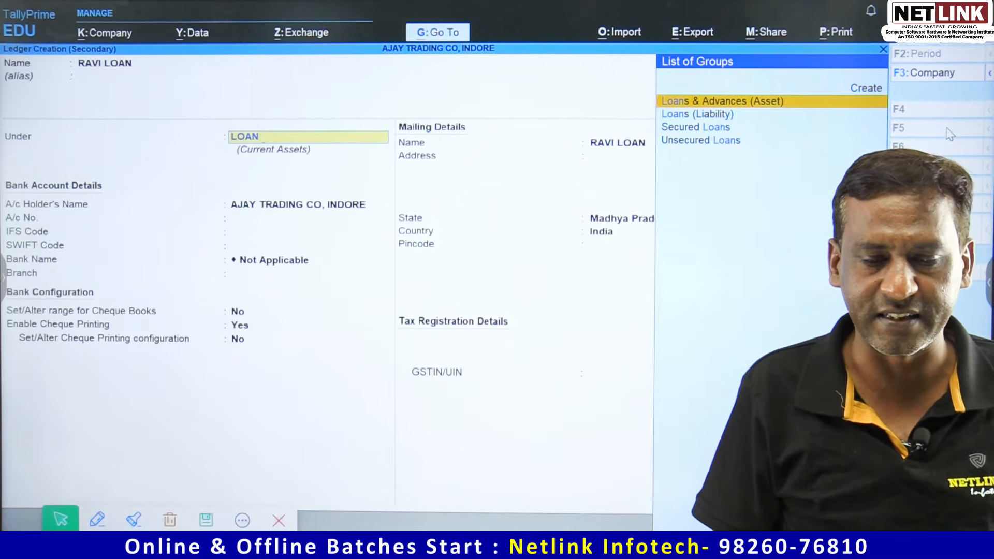
{"action": "key", "text": "Return"}
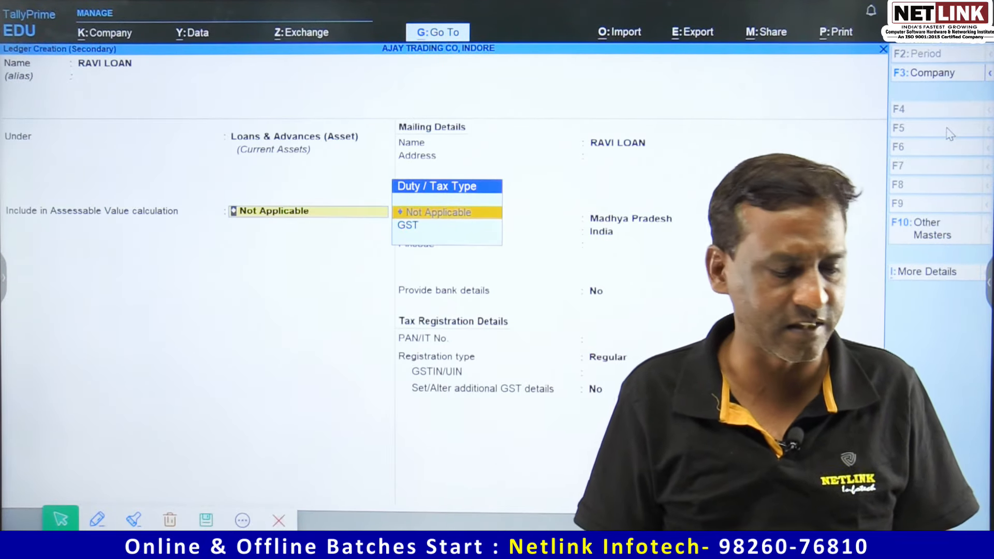
{"action": "key", "text": "ctrl"}
{"action": "key", "text": "ctrl+a"}
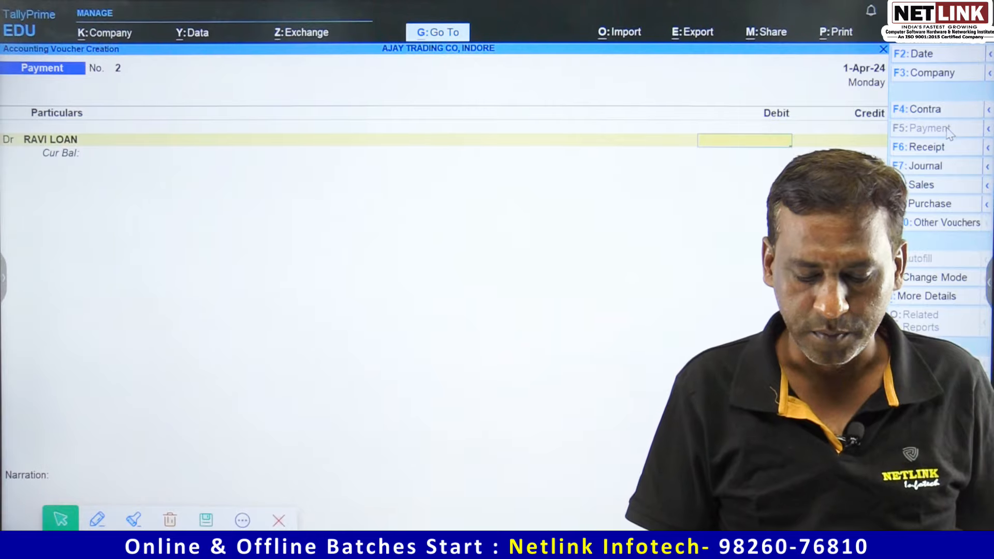
Debit the borrower's loan ledger with 15,000, credit Cash, and save the payment voucher without a narration.
{"action": "key", "text": "Return"}
{"action": "type", "text": "cas"}
{"action": "key", "text": "Return"}
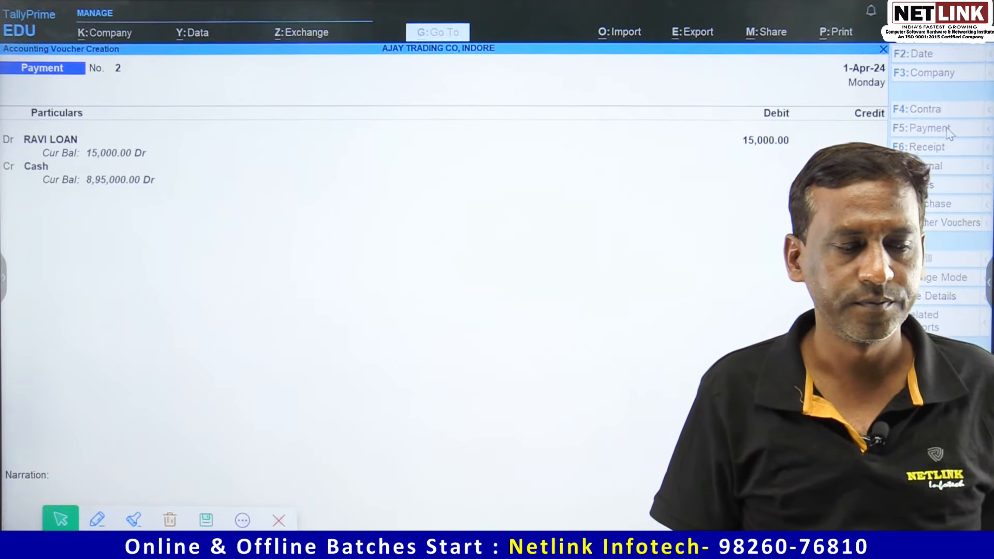
{"action": "key", "text": "ctrl+a"}
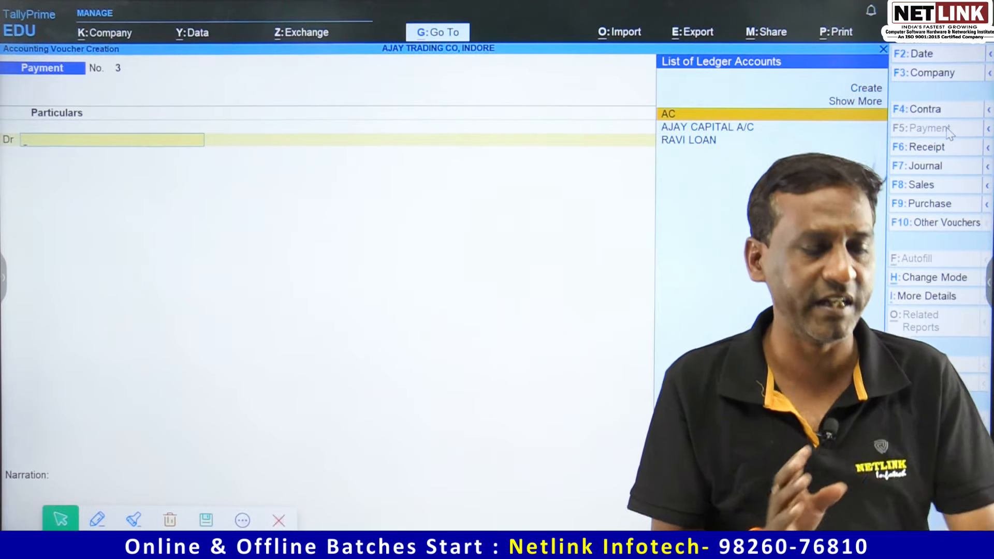
Examine the company's Balance Sheet in detailed view with the accounts under each group, and return to the Gateway of Tally.
{"action": "key", "text": "Escape"}
{"action": "key", "text": "Down"}
{"action": "key", "text": "Down"}
{"action": "key", "text": "Down"}
{"action": "key", "text": "Down"}
{"action": "key", "text": "Up"}
{"action": "key", "text": "Return"}
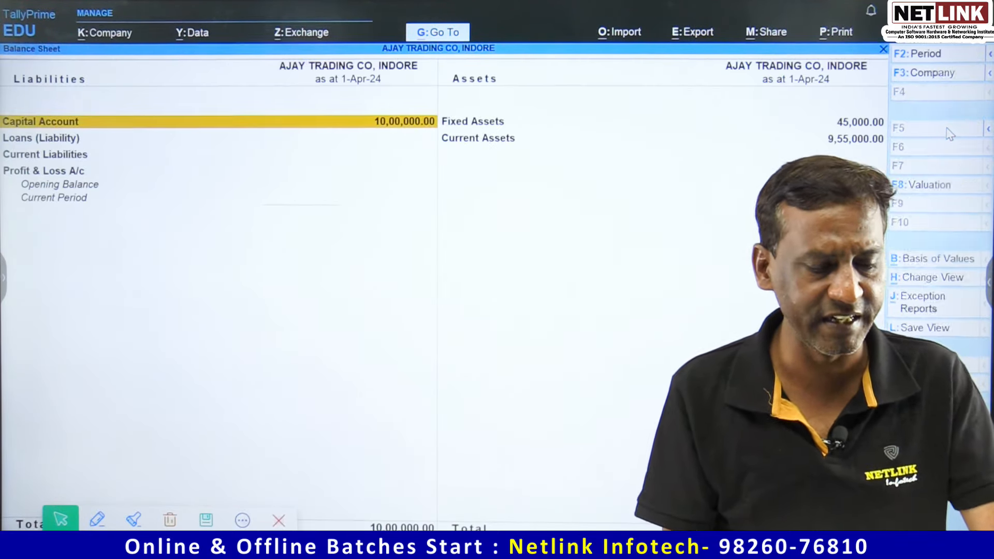
{"action": "key", "text": "alt+F5"}
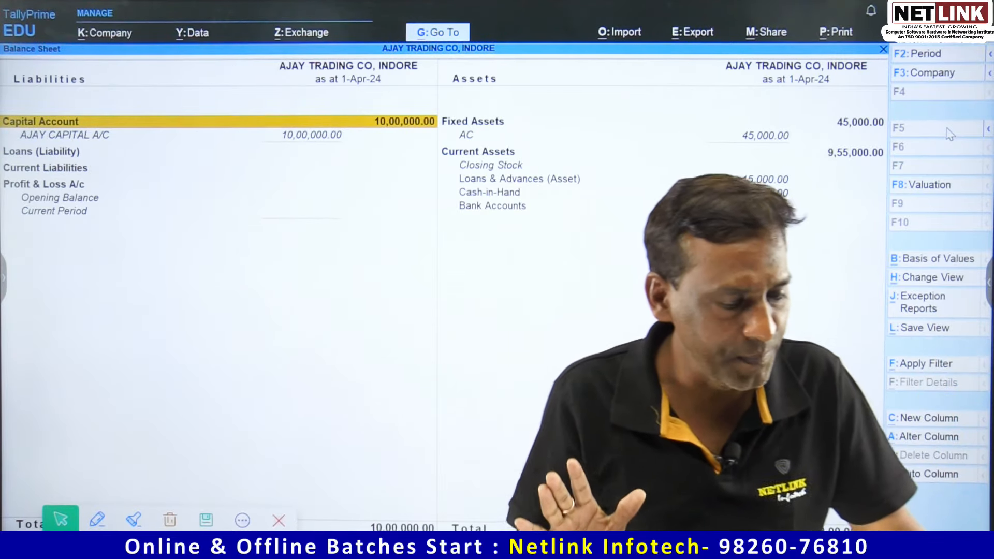
{"action": "key", "text": "Escape"}
{"action": "key", "text": "Escape"}
{"action": "key", "text": "Escape"}
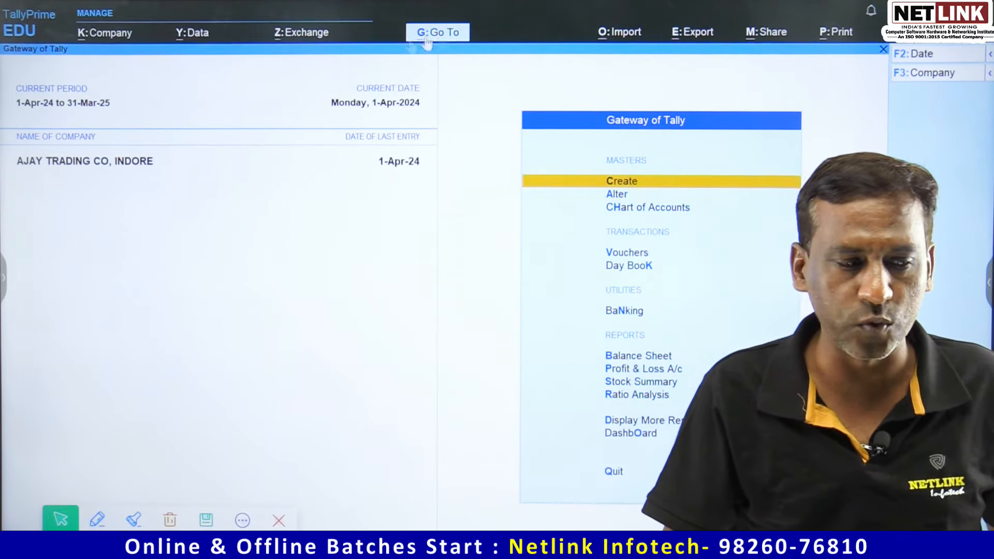
Create a company named VIJAY FOOT WARE in Madhya Pradesh with books beginning 1-Apr-24, accepting the default company features.
{"action": "left_click", "coordinate": [116, 37]}
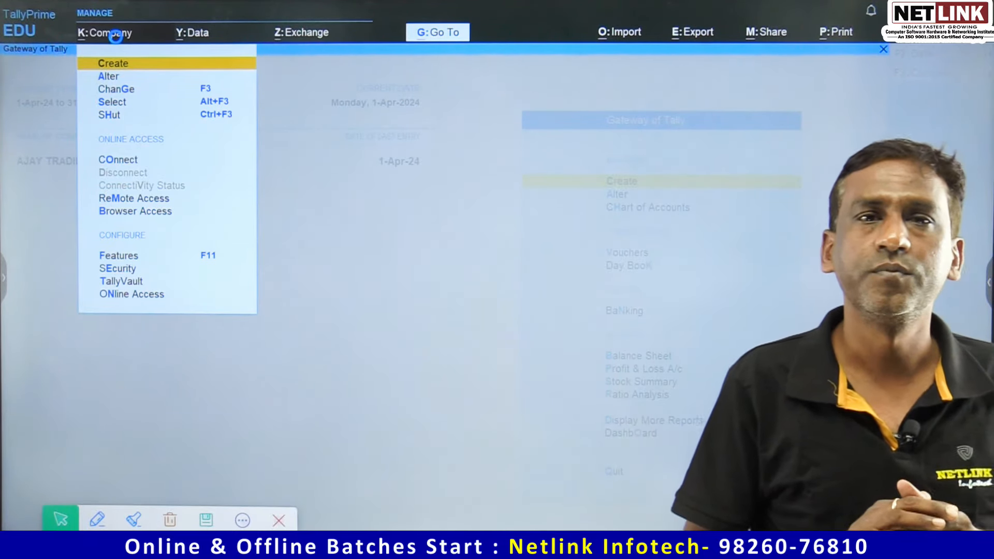
{"action": "key", "text": "Return"}
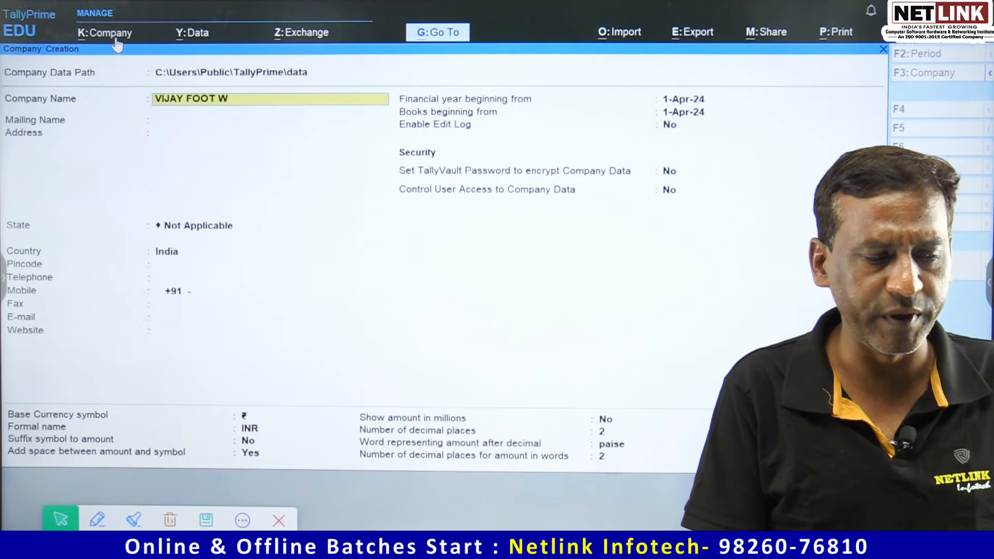
{"action": "key", "text": "Return"}
{"action": "key", "text": "Return"}
{"action": "key", "text": "Return"}
{"action": "type", "text": "madh"}
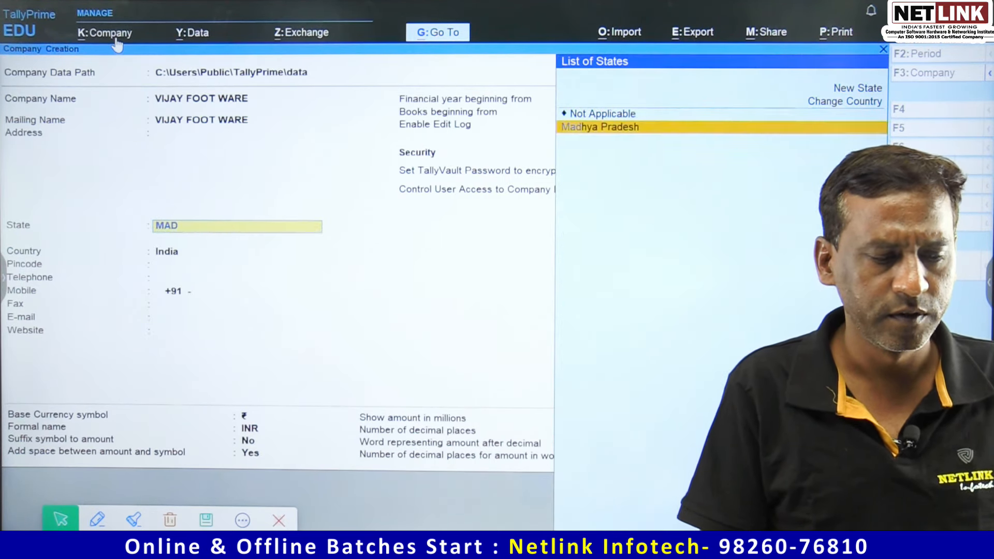
{"action": "key", "text": "Return"}
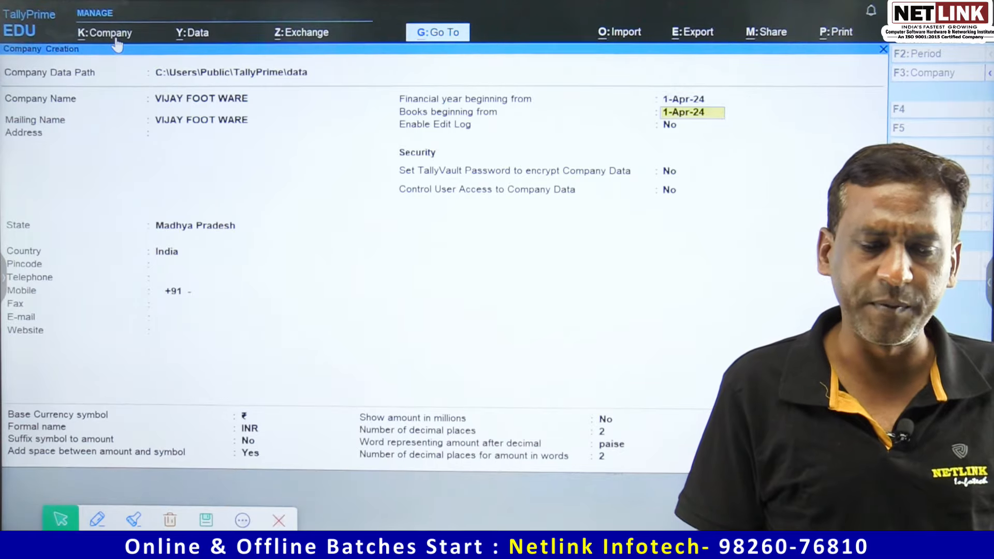
{"action": "key", "text": "ctrl+a"}
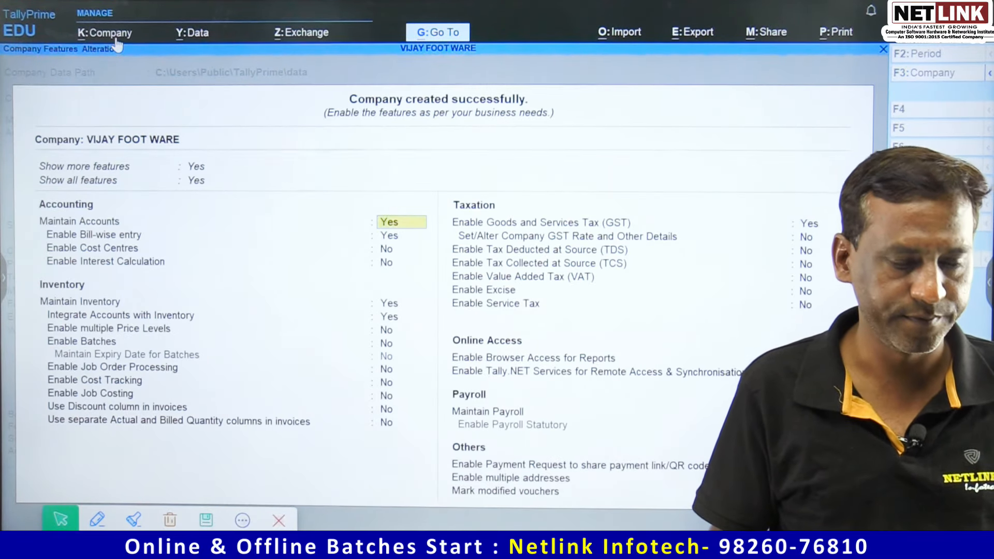
{"action": "key", "text": "ctrl+a"}
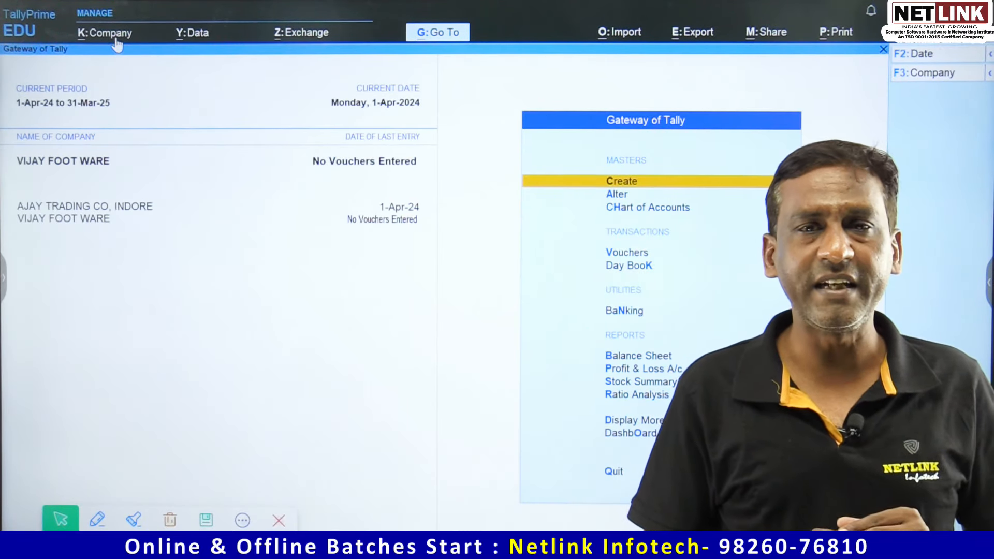
Start a Receipt voucher in VIJAY FOOT WARE and create the owner's capital ledger under Capital Account for its credit line.
{"action": "key", "text": "Down"}
{"action": "key", "text": "Down"}
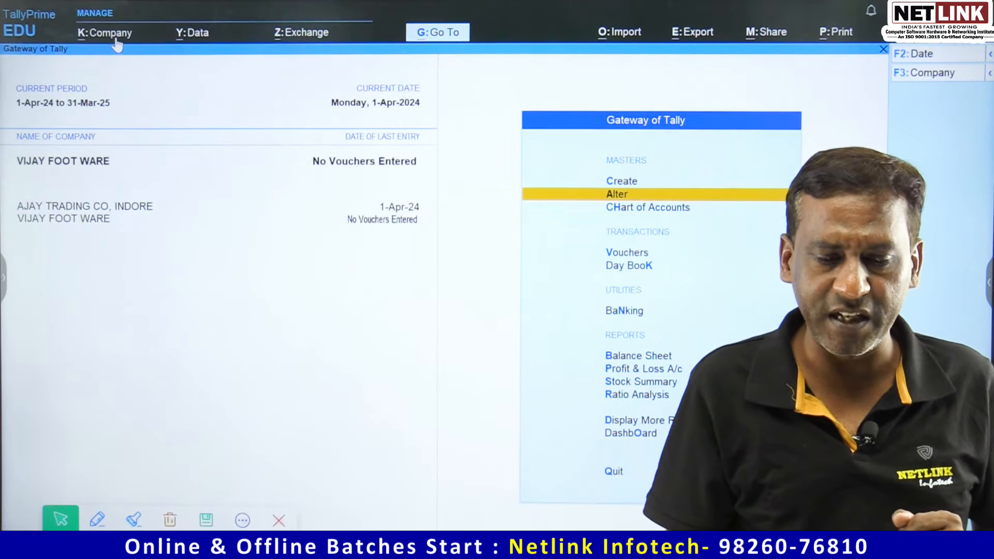
{"action": "key", "text": "Down"}
{"action": "key", "text": "Return"}
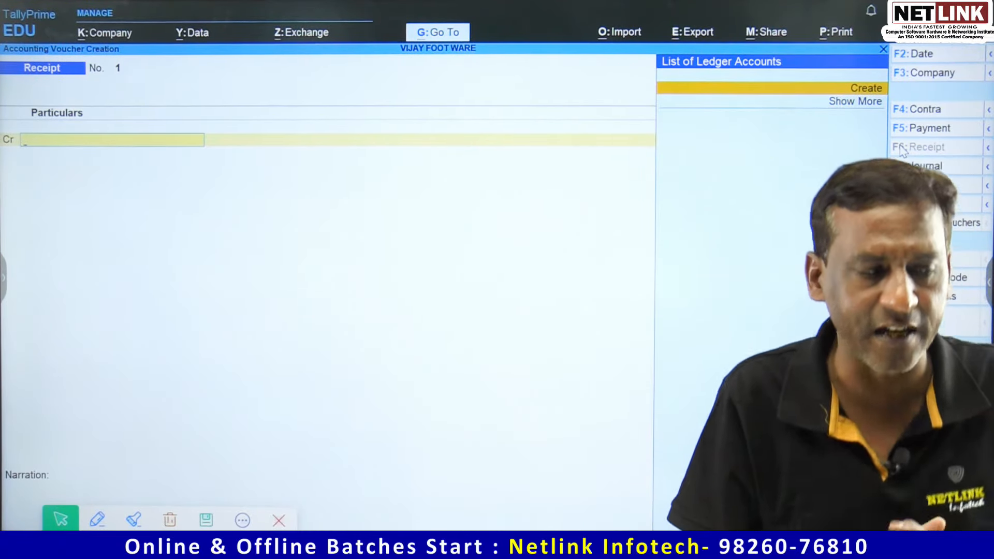
{"action": "key", "text": "Return"}
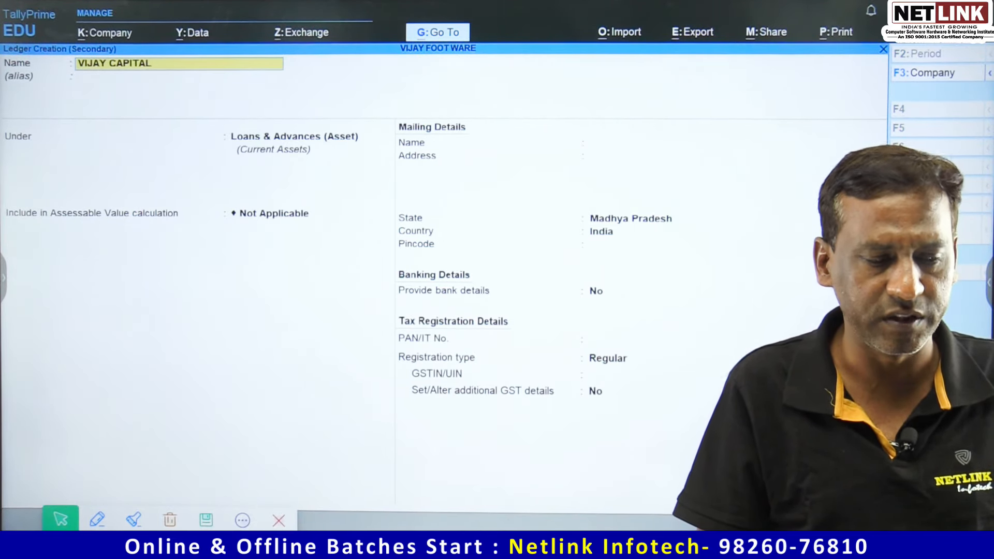
{"action": "key", "text": "Return"}
{"action": "type", "text": "CAP"}
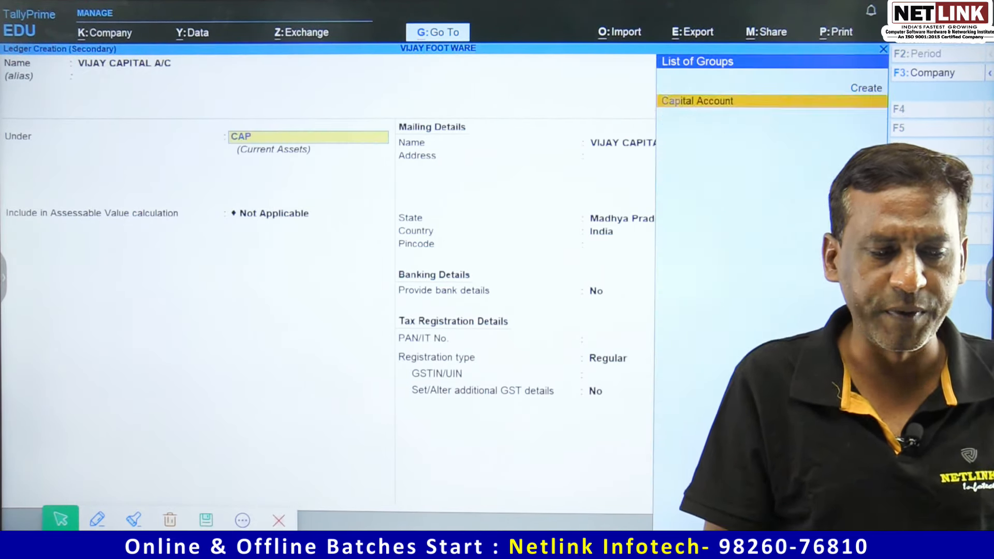
{"action": "key", "text": "Return"}
{"action": "key", "text": "ctrl+a"}
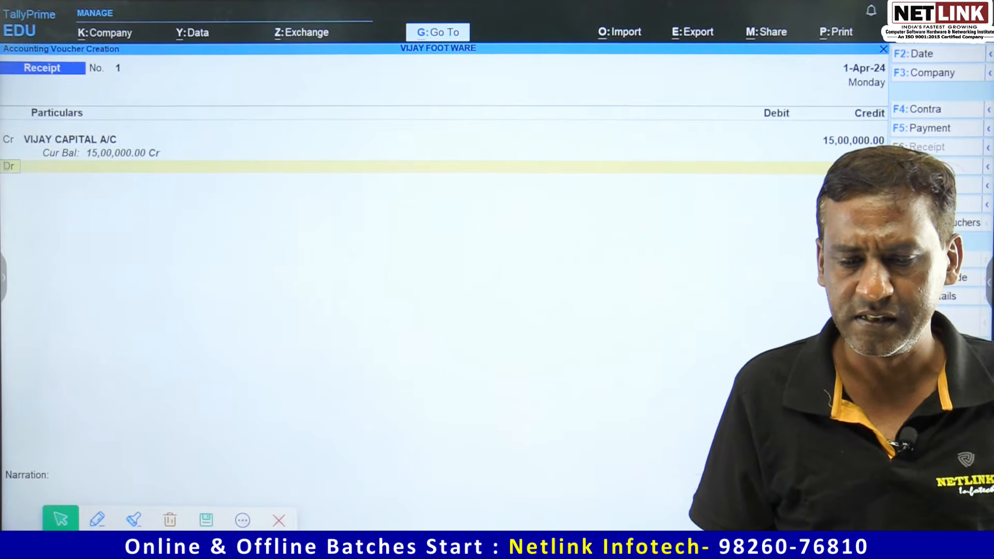
Credit the owner's capital ledger with 15,00,000, debit Cash with the same amount, and save the receipt voucher.
{"action": "key", "text": "Return"}
{"action": "key", "text": "Return"}
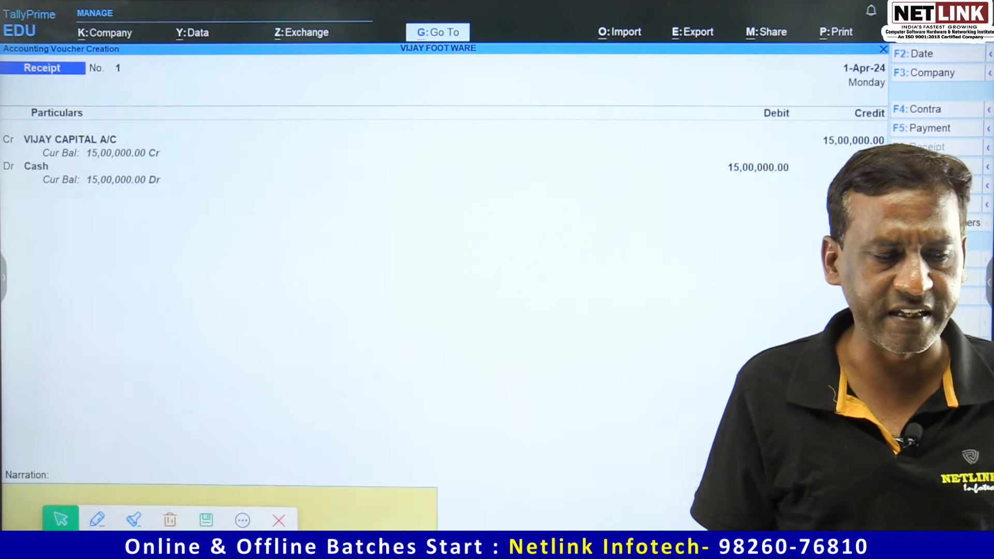
{"action": "key", "text": "ctrl+a"}
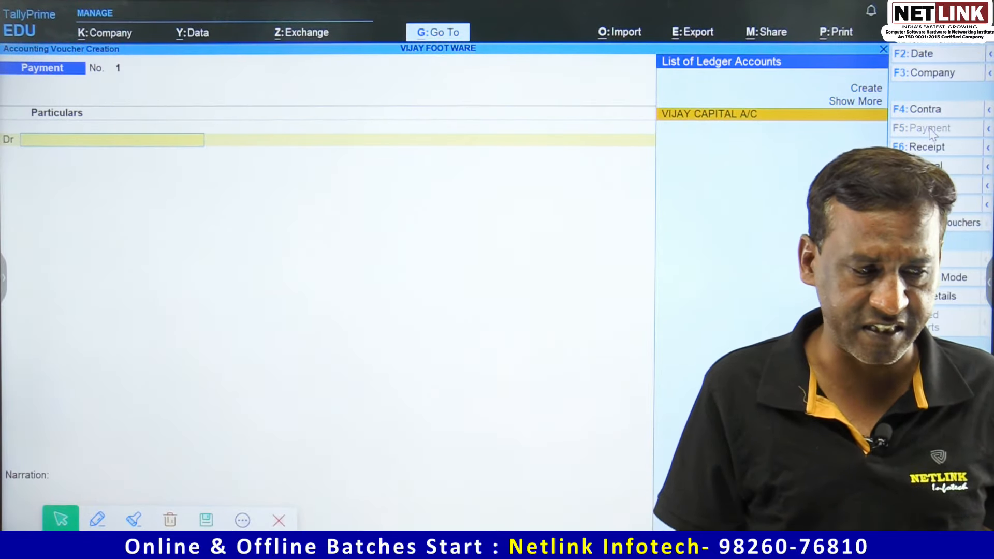
Create a ledger named LAPTOP under Fixed Assets for the debit line of a Payment voucher.
{"action": "key", "text": "alt+c"}
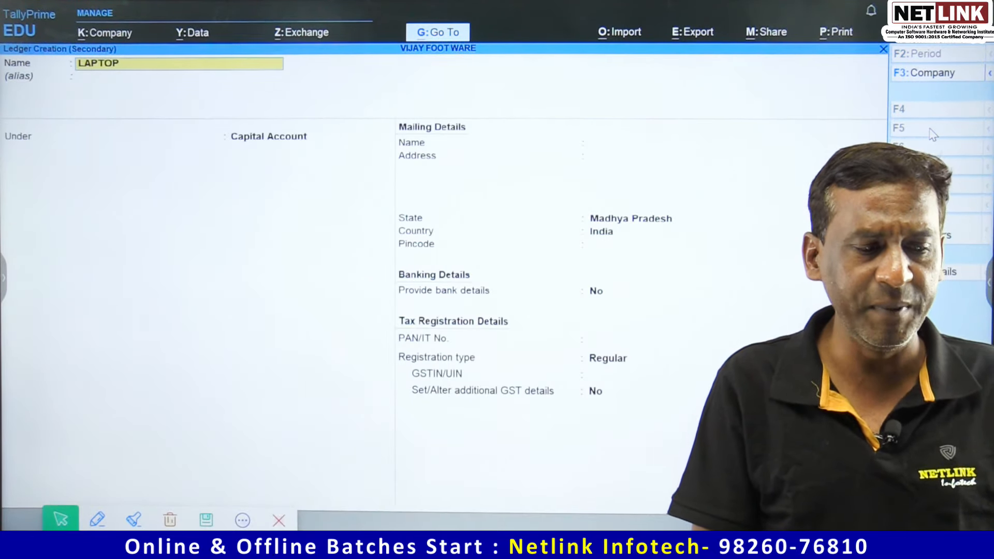
{"action": "key", "text": "Return"}
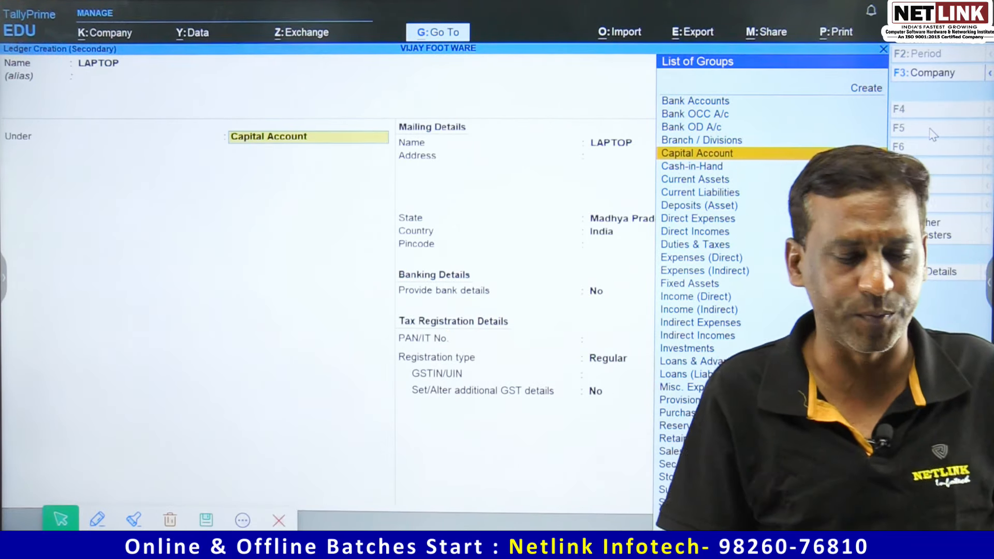
{"action": "type", "text": "Fix"}
{"action": "key", "text": "Return"}
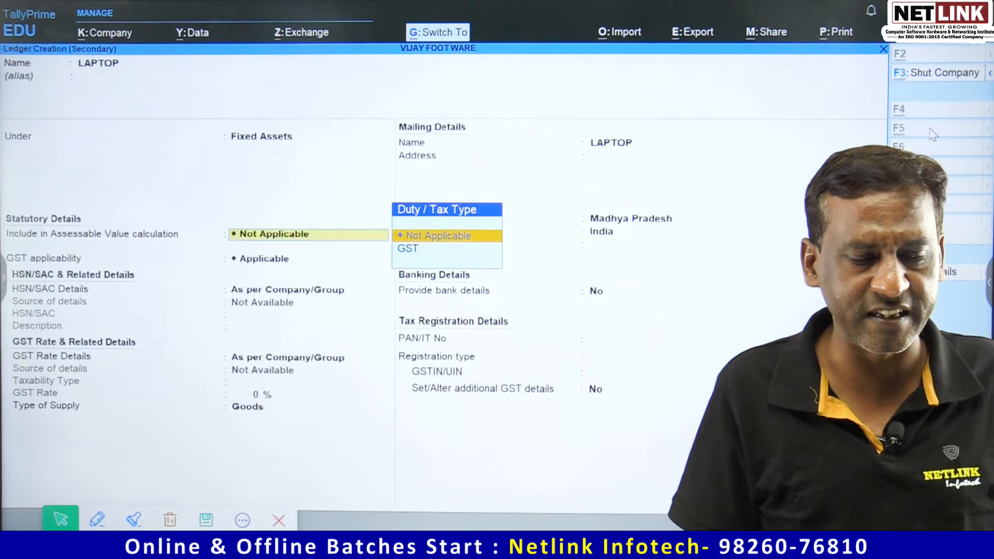
{"action": "key", "text": "ctrl+a"}
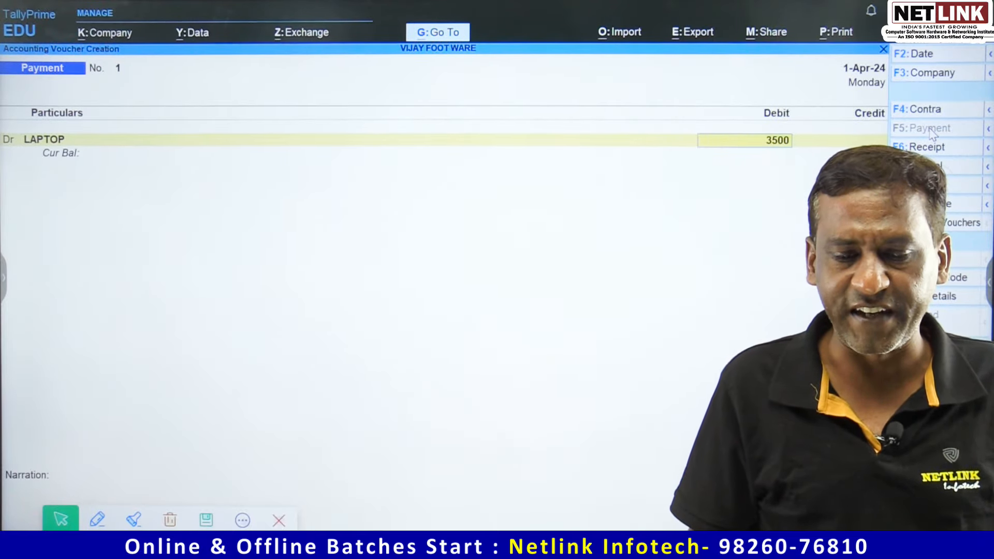
Debit LAPTOP with 35,000, credit Cash, and save the payment voucher.
{"action": "key", "text": "Return"}
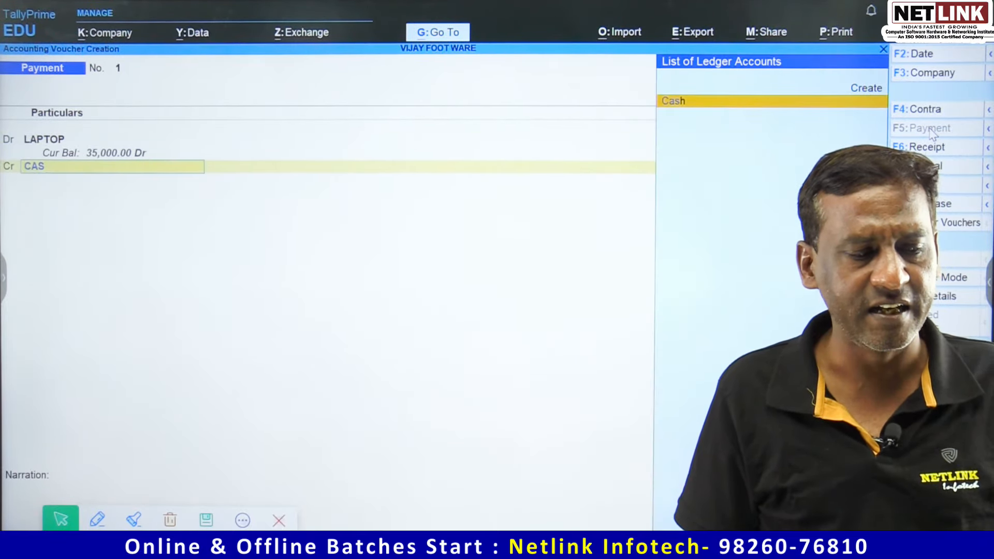
{"action": "key", "text": "Return"}
{"action": "key", "text": "ctrl+a"}
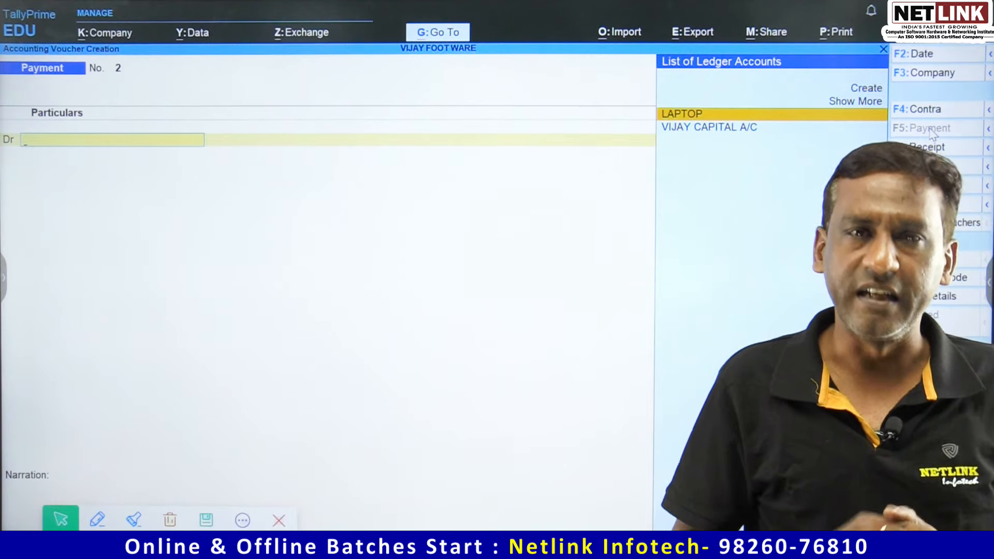
Create a ledger named BAJAJ FINANCE LOAN under a loans group for the next payment voucher's debit line.
{"action": "key", "text": "alt+c"}
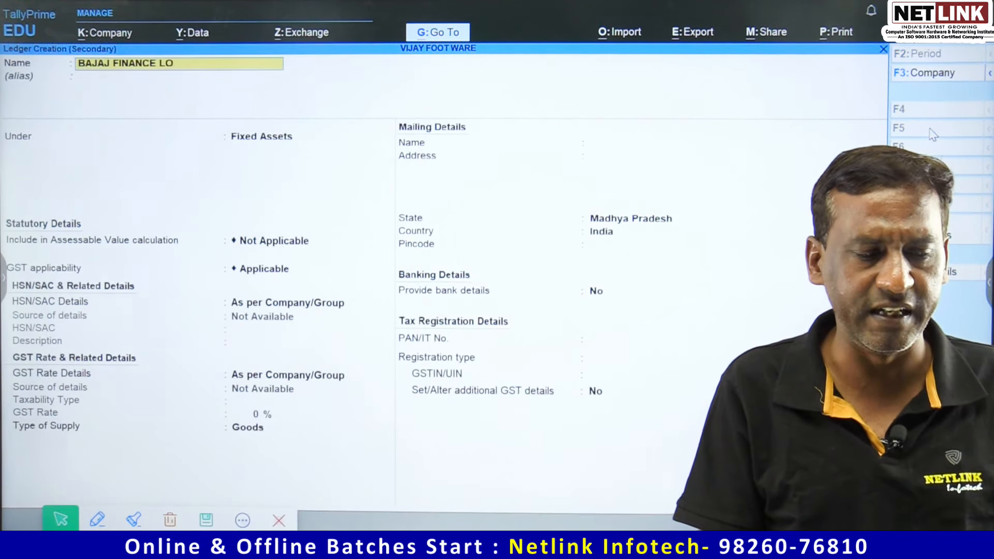
{"action": "key", "text": "Return"}
{"action": "type", "text": "LOAN"}
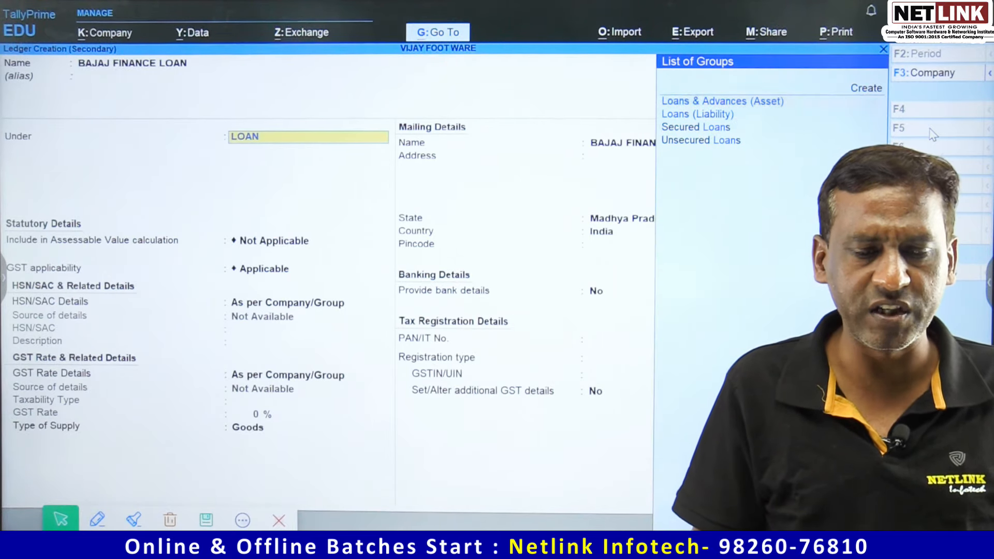
{"action": "key", "text": "Return"}
{"action": "key", "text": "ctrl+a"}
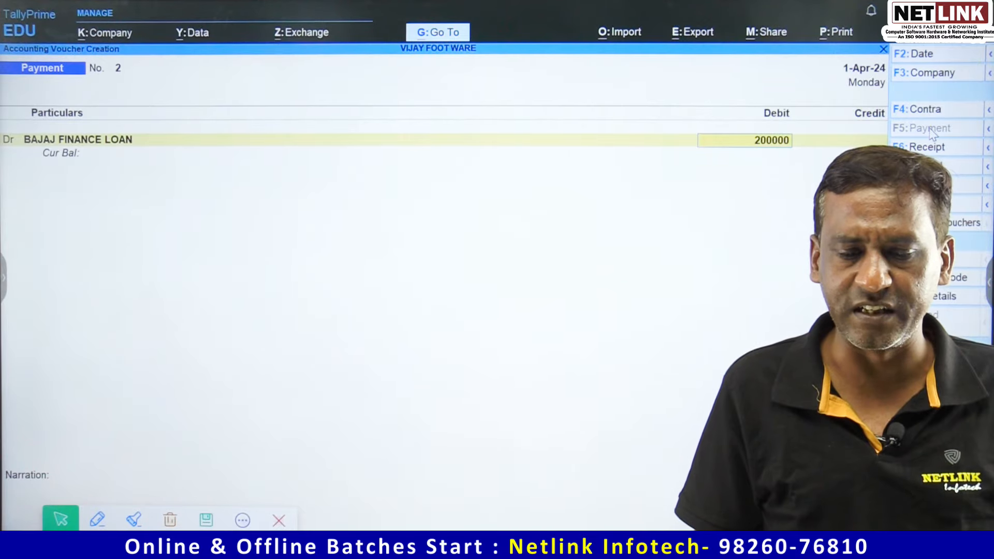
{"action": "key", "text": "Return"}
{"action": "type", "text": "CE LO"}
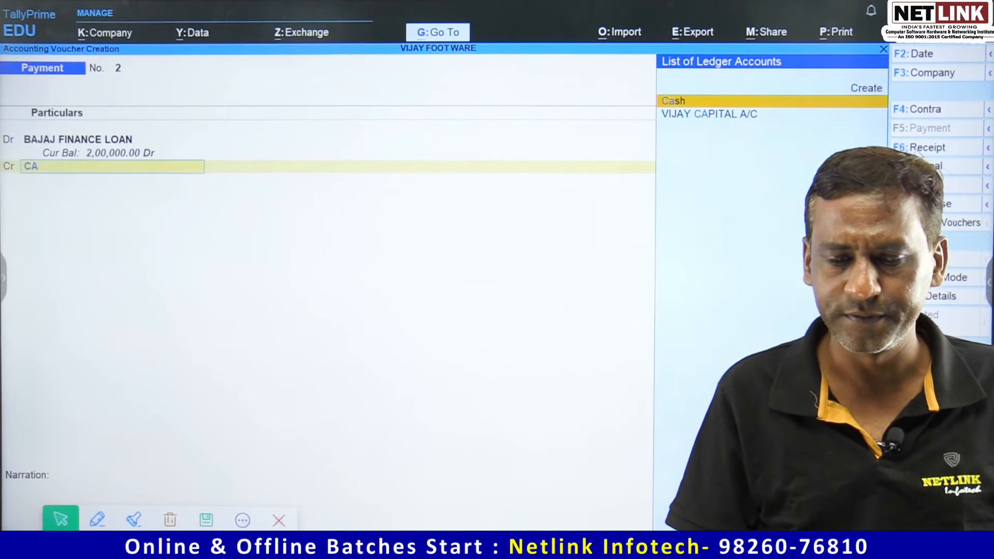
{"action": "type", "text": "A"}
Record a Receipt voucher crediting BAJAJ FINANCE LOAN with 2,00,000 and debiting Cash, and save it.
{"action": "key", "text": "F6"}
{"action": "key", "text": "Return"}
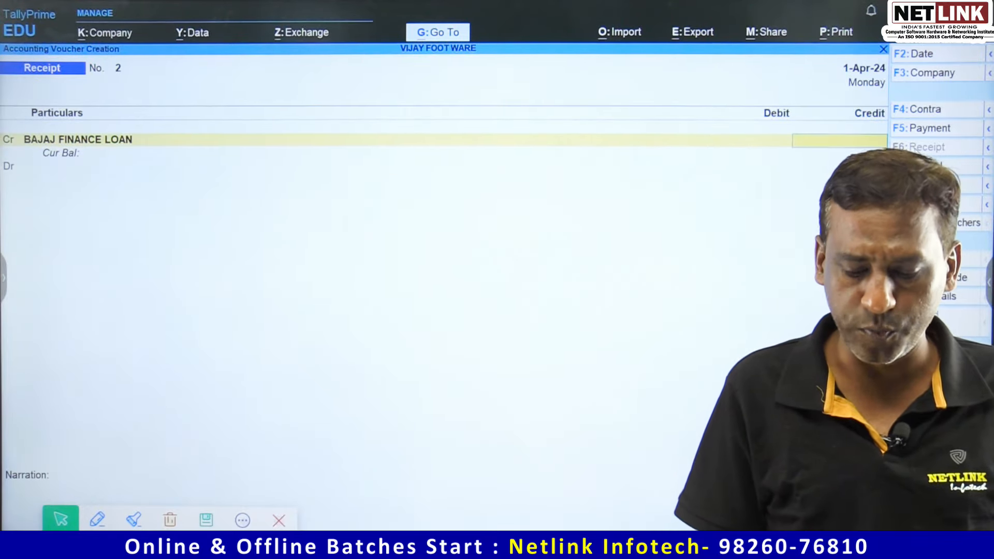
{"action": "key", "text": "Return"}
{"action": "type", "text": "Ca"}
{"action": "key", "text": "Return"}
{"action": "key", "text": "Return"}
{"action": "key", "text": "Return"}
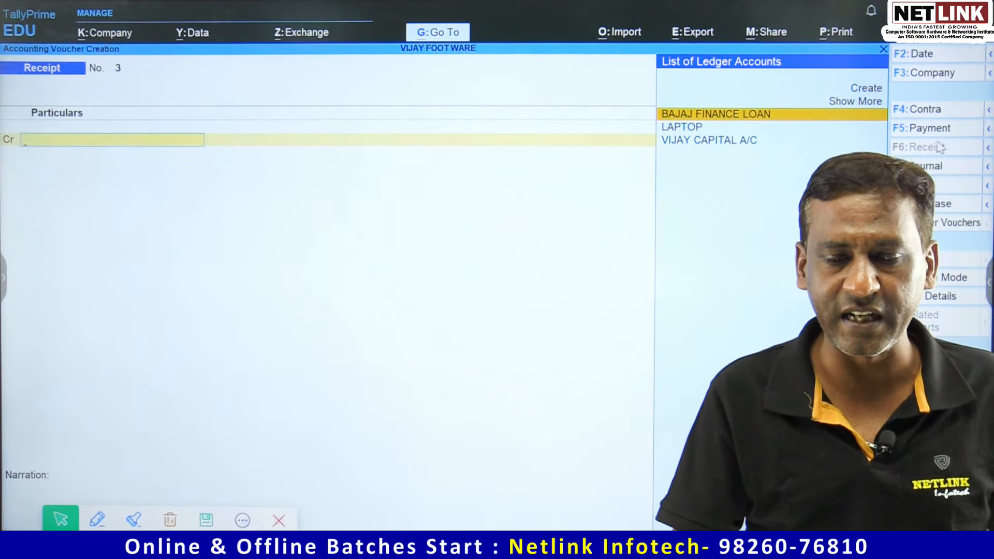
Start a Contra voucher and credit Cash with 75,000.
{"action": "key", "text": "F4"}
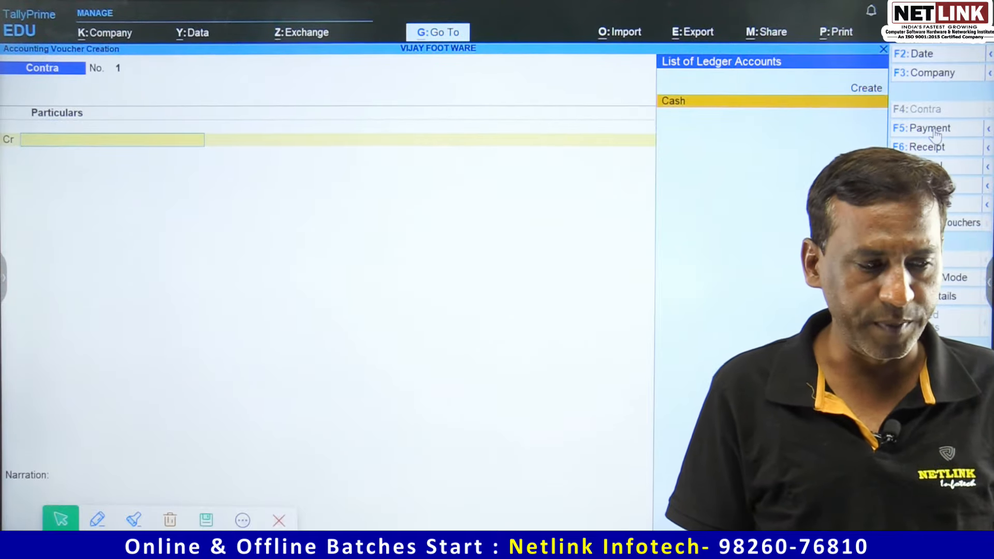
{"action": "key", "text": "Return"}
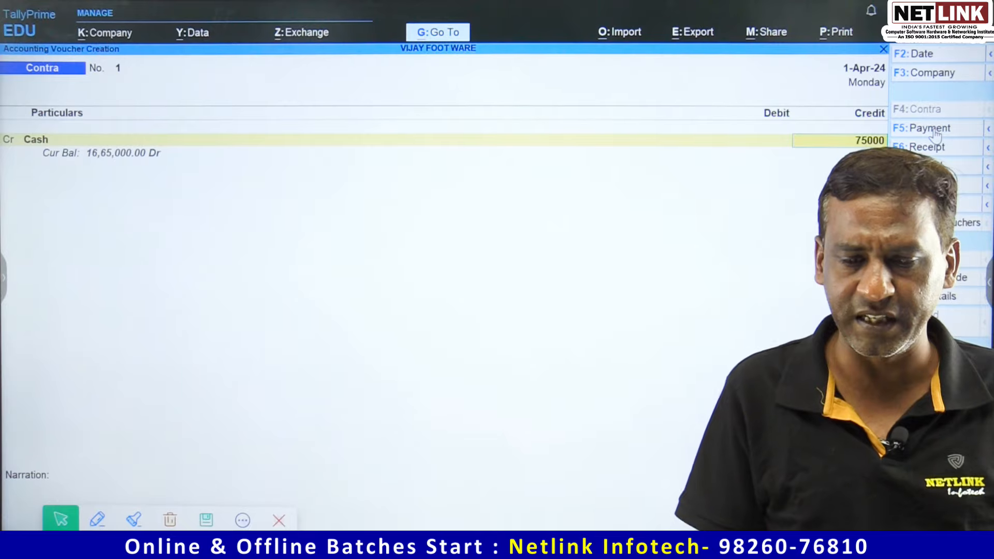
{"action": "type", "text": "75000"}
{"action": "key", "text": "Return"}
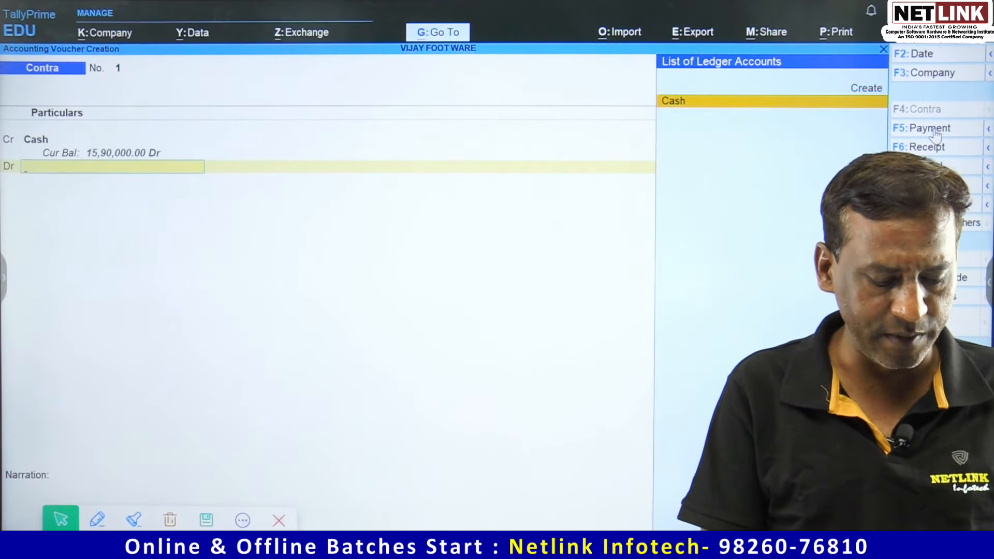
Create a ledger named PNB CURRENT under Bank Accounts for the contra voucher's debit line.
{"action": "key", "text": "alt+c"}
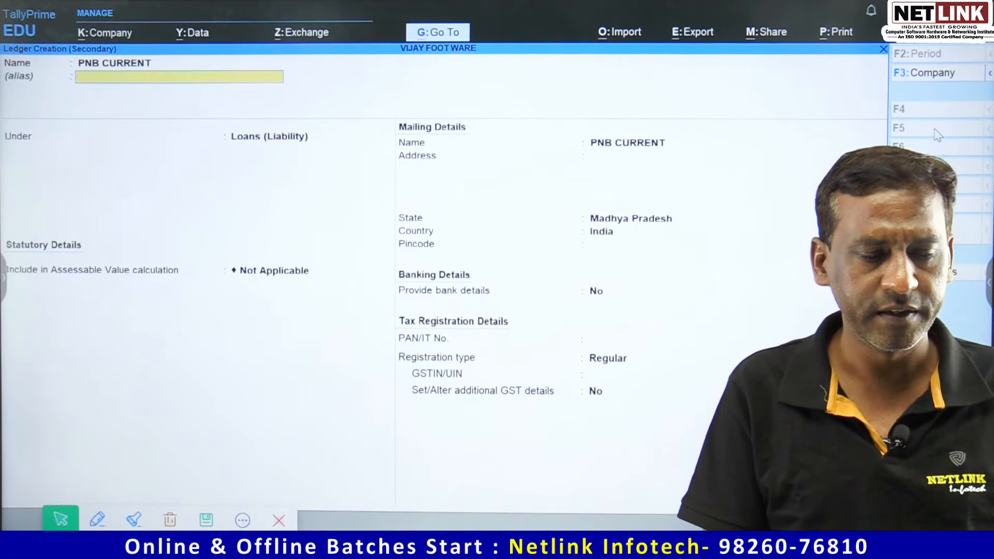
{"action": "key", "text": "Return"}
{"action": "type", "text": "BAN"}
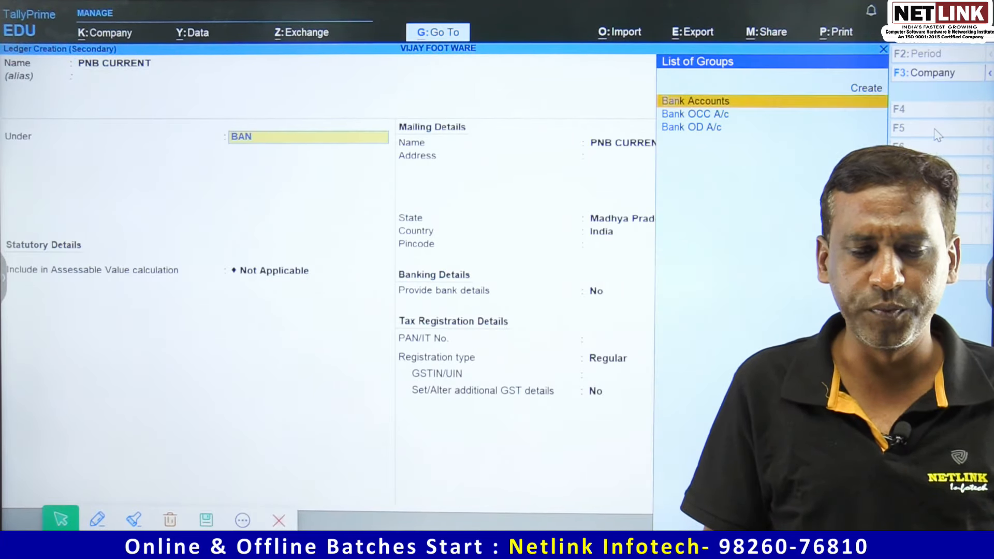
{"action": "key", "text": "Return"}
{"action": "key", "text": "ctrl+a"}
Debit PNB CURRENT with 75,000, accept the bank allocation without cash denominations, and save the contra voucher.
{"action": "key", "text": "Return"}
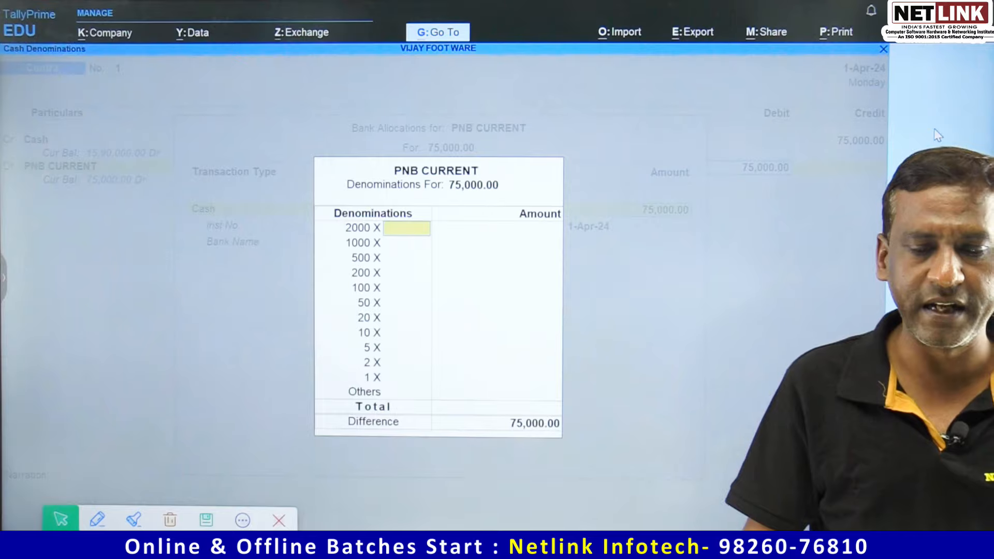
{"action": "key", "text": "ctrl+a"}
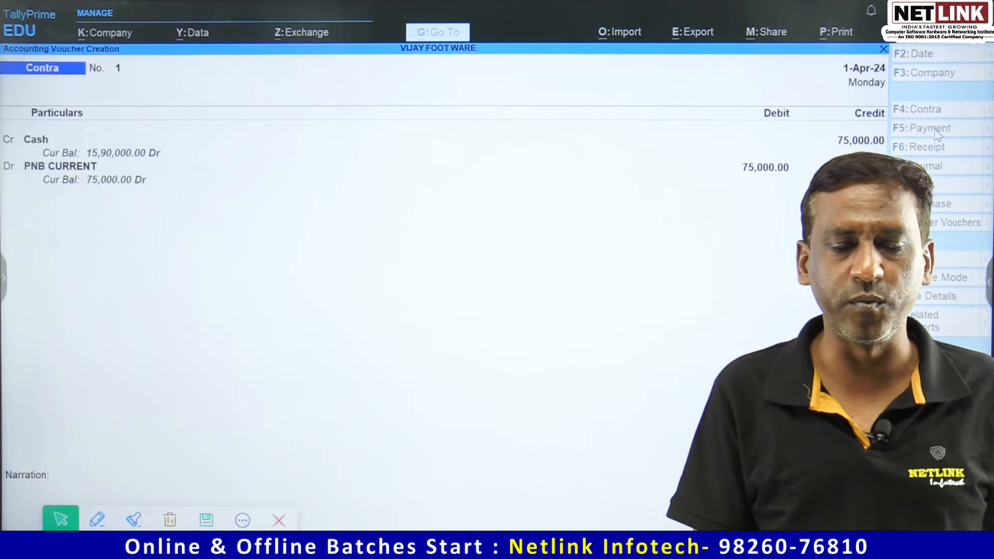
{"action": "key", "text": "ctrl+a"}
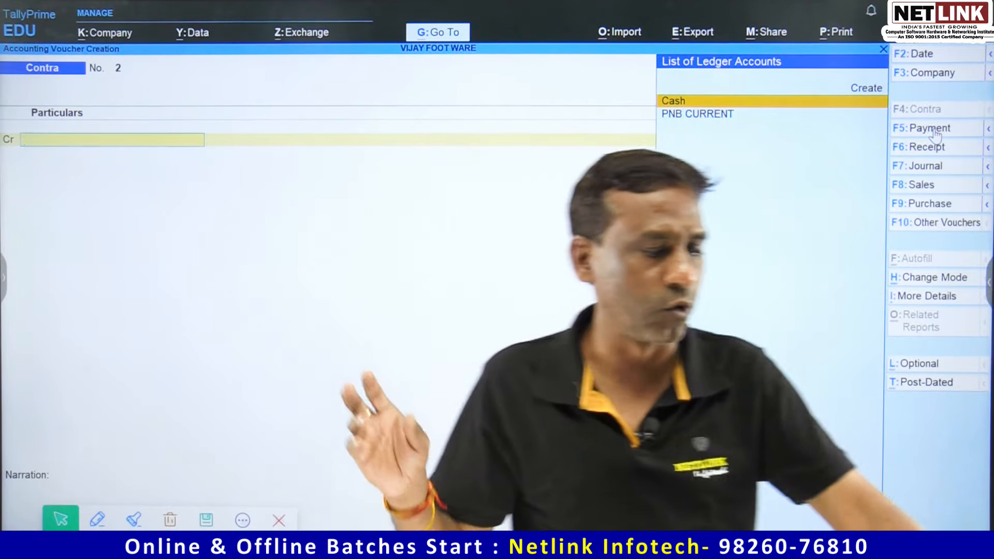
Leave voucher entry and open a blank Group Company creation form.
{"action": "key", "text": "Escape"}
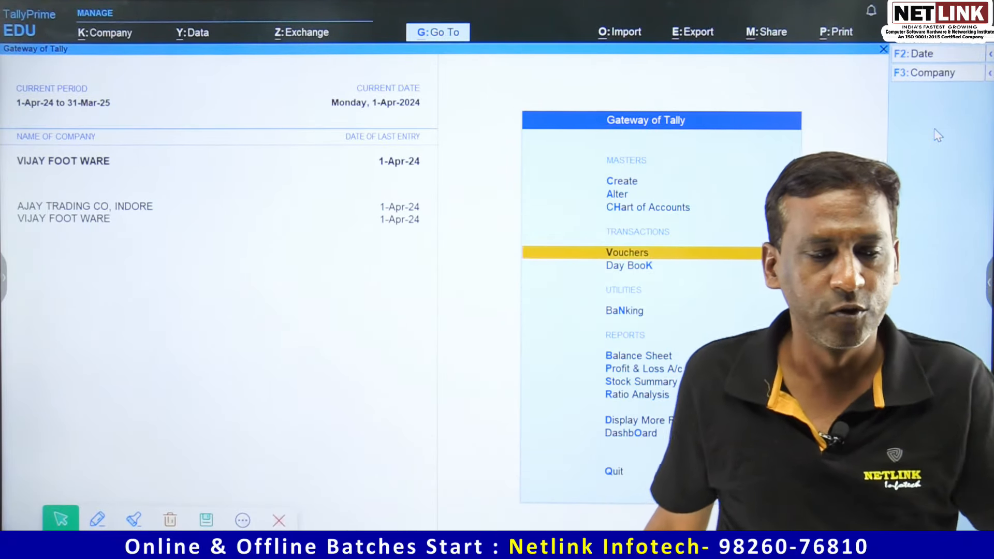
{"action": "key", "text": "Escape"}
{"action": "key", "text": "n"}
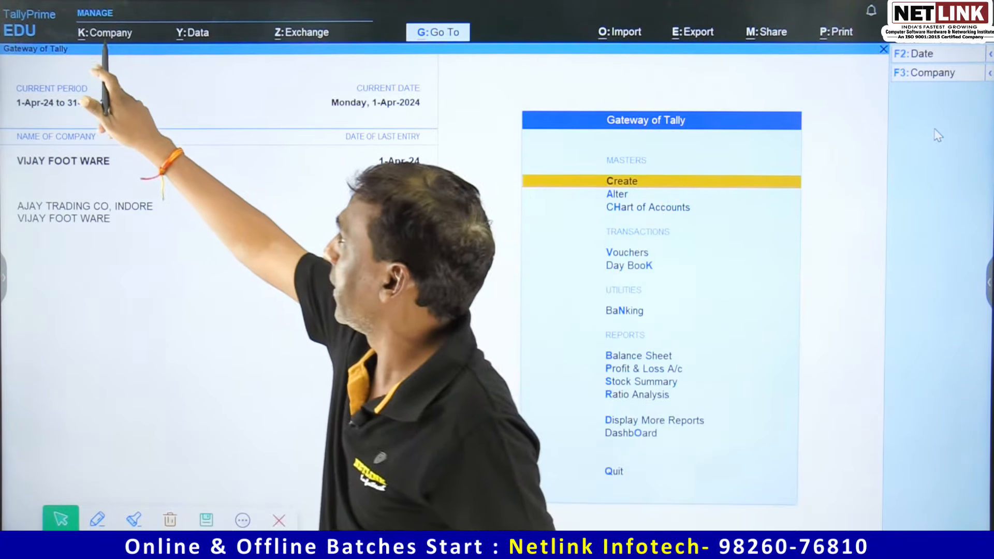
{"action": "left_click", "coordinate": [105, 32]}
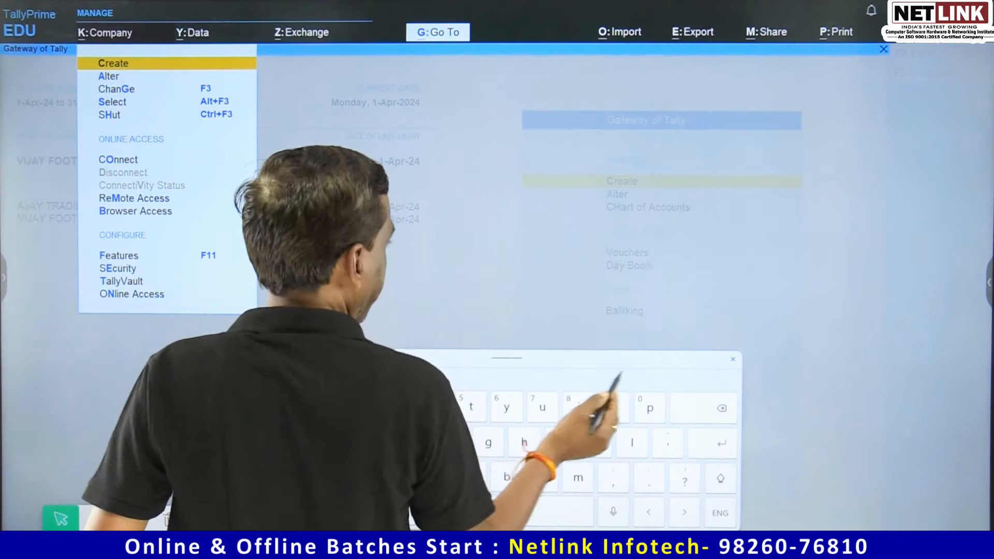
{"action": "key", "text": "Return"}
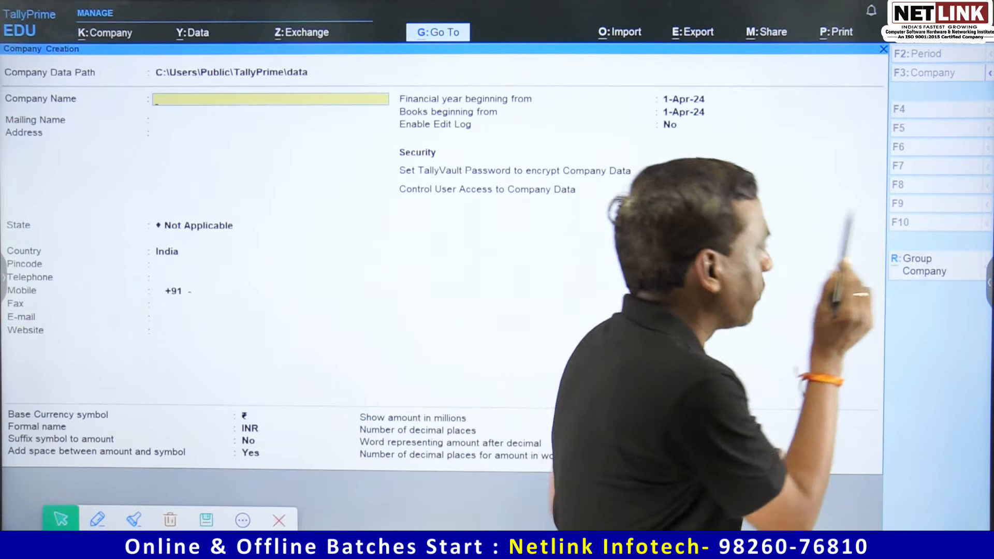
{"action": "left_click", "coordinate": [925, 265]}
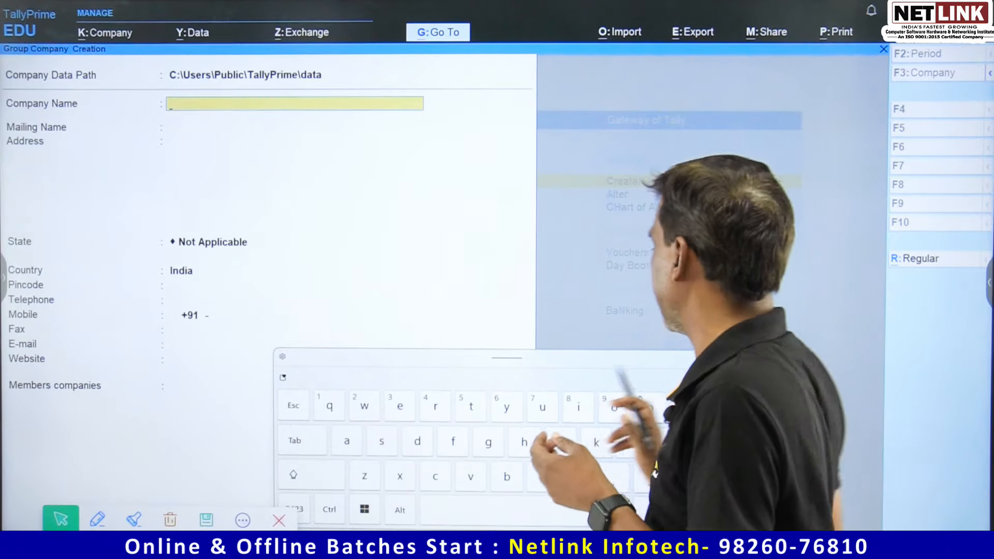
Name the group company Shri Balaji Group of Industries Ltd, set its state to Madhya Pradesh, and fill in the address, pincode and mobile number.
{"action": "left_click", "coordinate": [731, 359]}
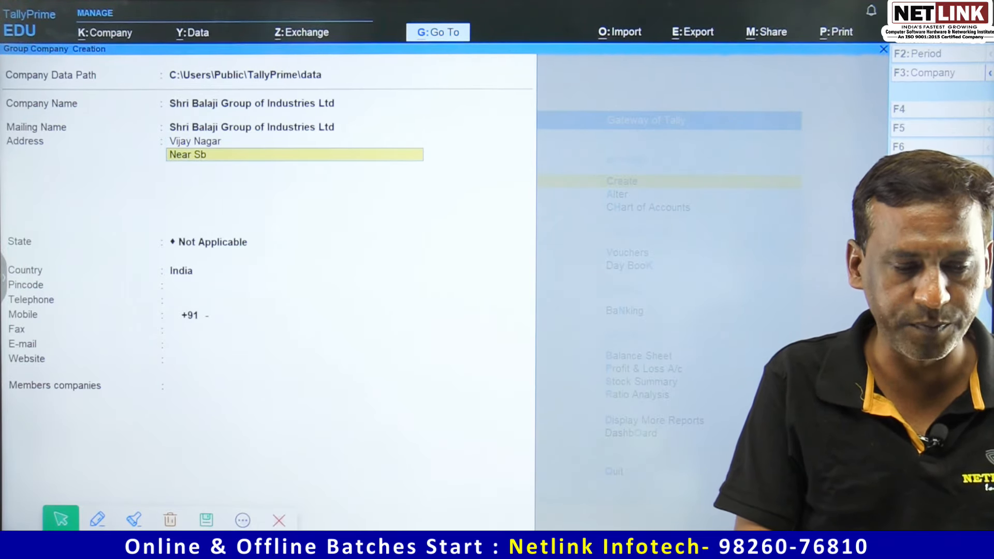
{"action": "type", "text": "s"}
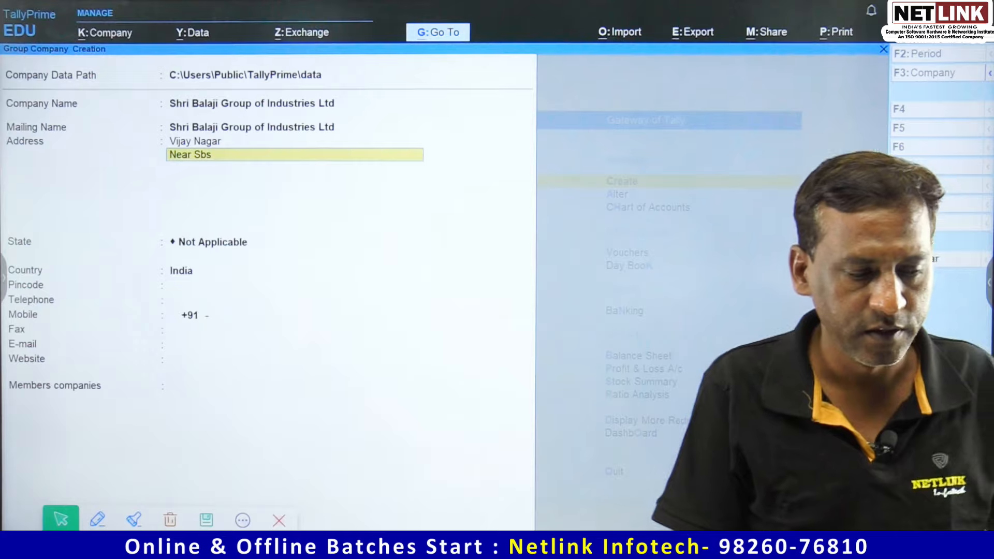
{"action": "key", "text": "Return"}
{"action": "key", "text": "Return"}
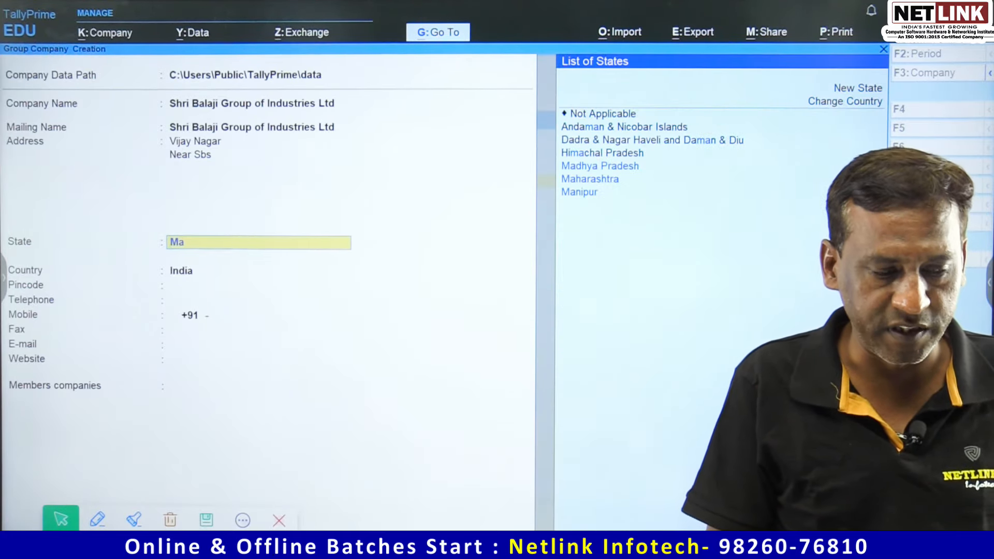
{"action": "key", "text": "Return"}
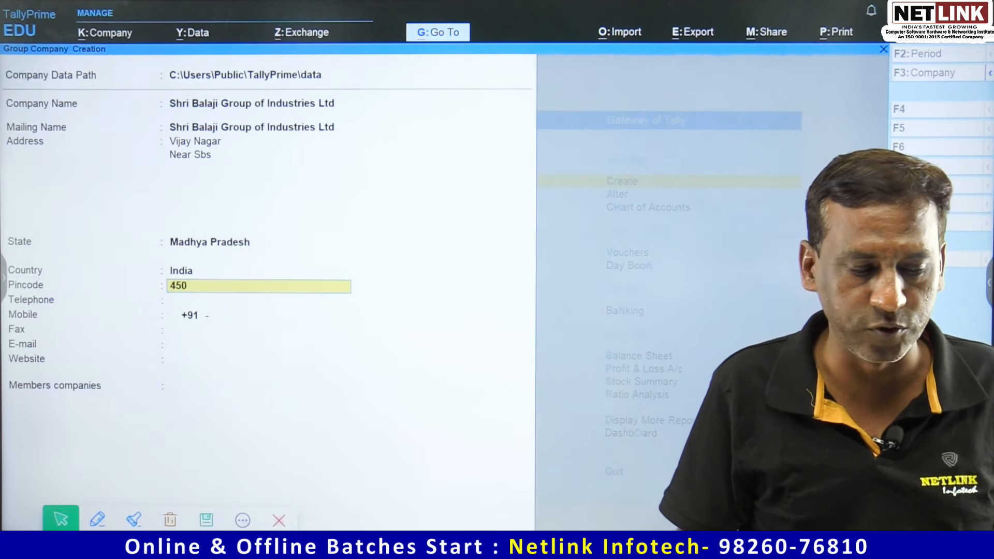
{"action": "key", "text": "Up"}
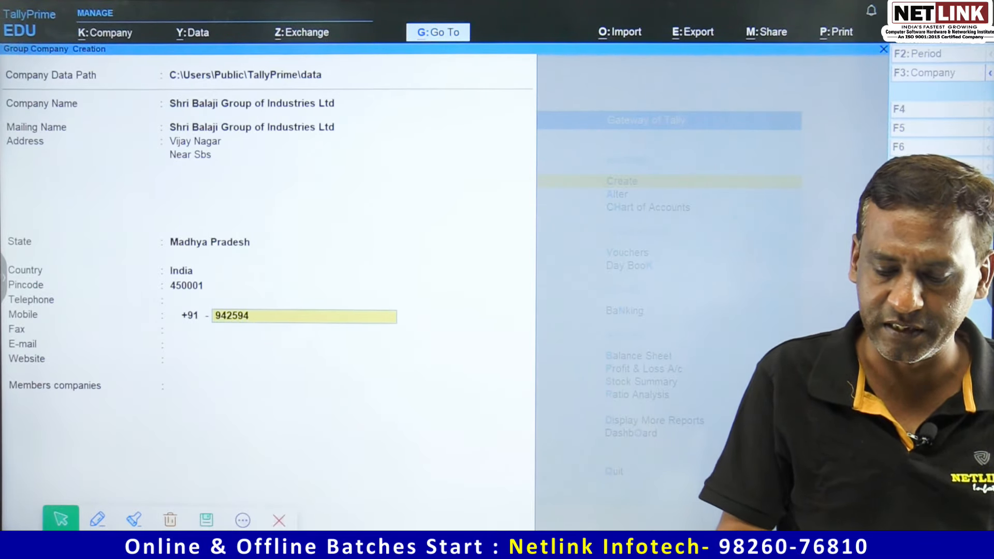
{"action": "key", "text": "Return"}
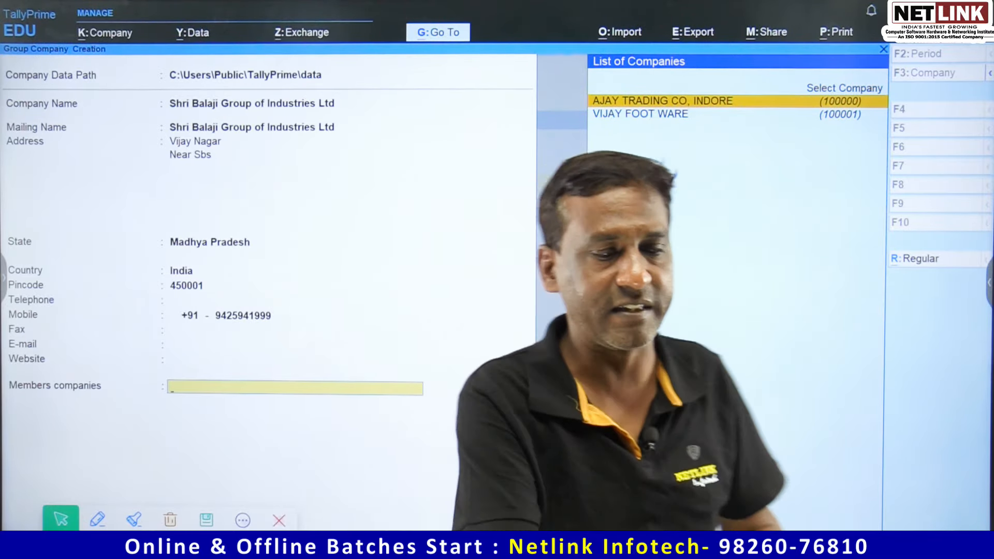
Add AJAY TRADING CO, INDORE and VIJAY FOOT WARE as member companies and save the group company.
{"action": "left_click", "coordinate": [668, 100]}
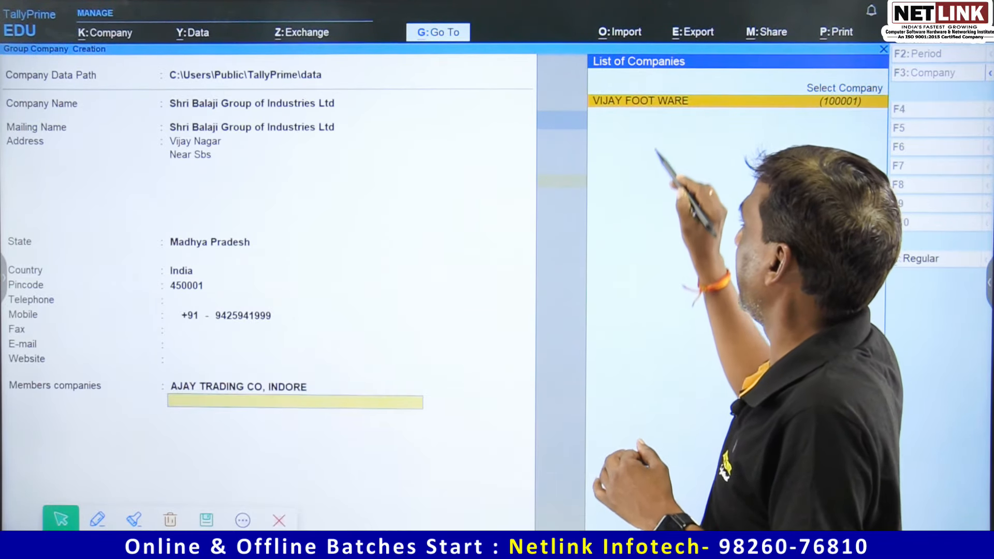
{"action": "left_click", "coordinate": [653, 101]}
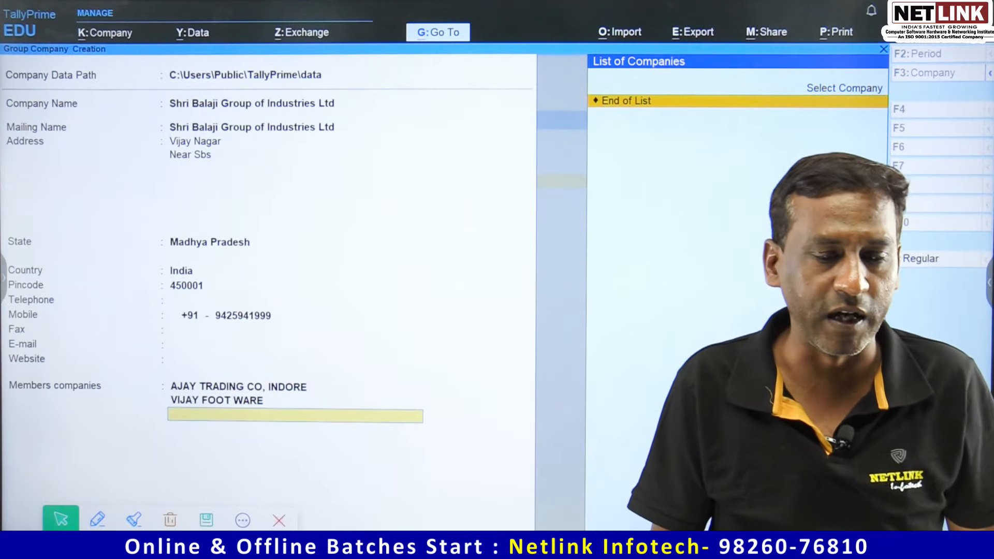
{"action": "key", "text": "Return"}
{"action": "key", "text": "Return"}
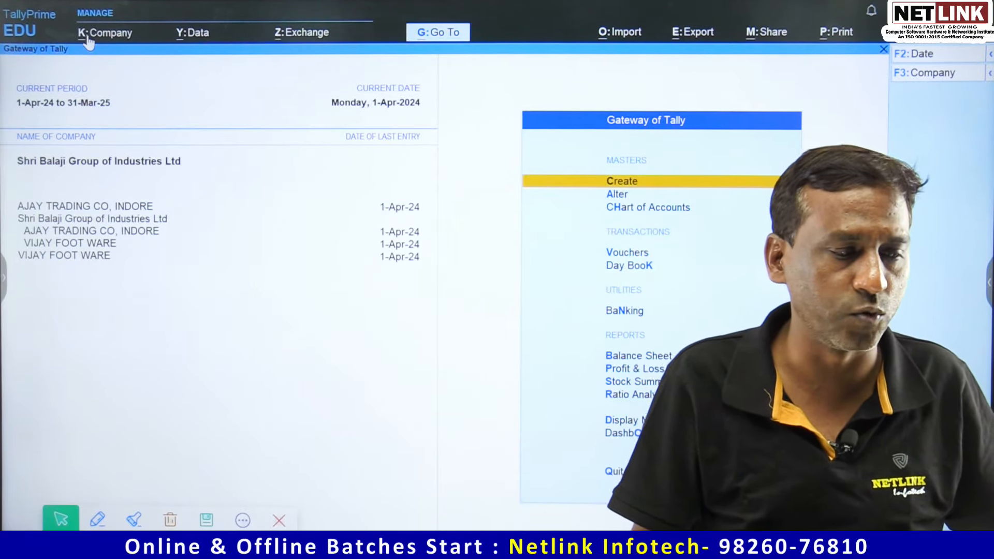
Shut all loaded companies: AJAY TRADING CO, INDORE, Shri Balaji Group of Industries Ltd and VIJAY FOOT WARE.
{"action": "key", "text": "Escape"}
{"action": "key", "text": "Escape"}
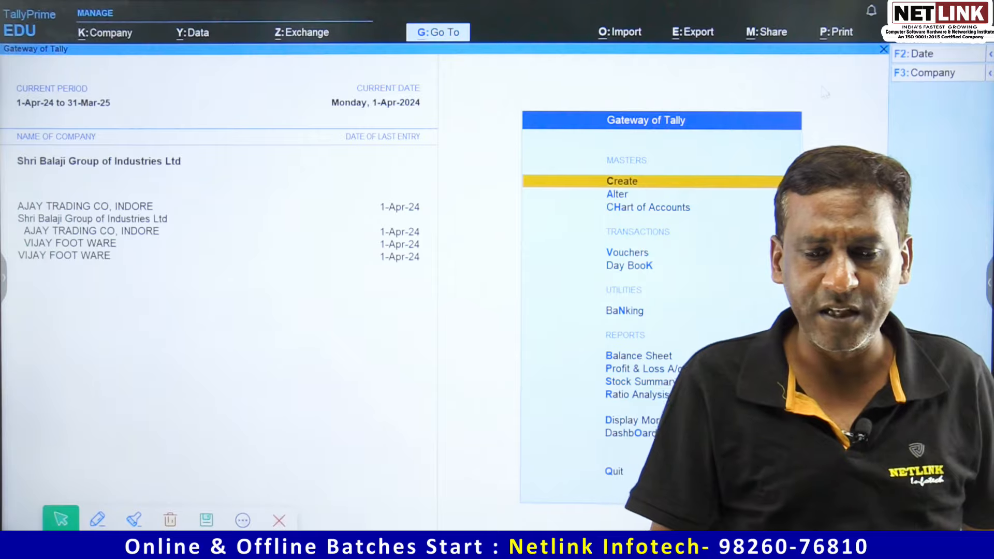
{"action": "key", "text": "alt+F3"}
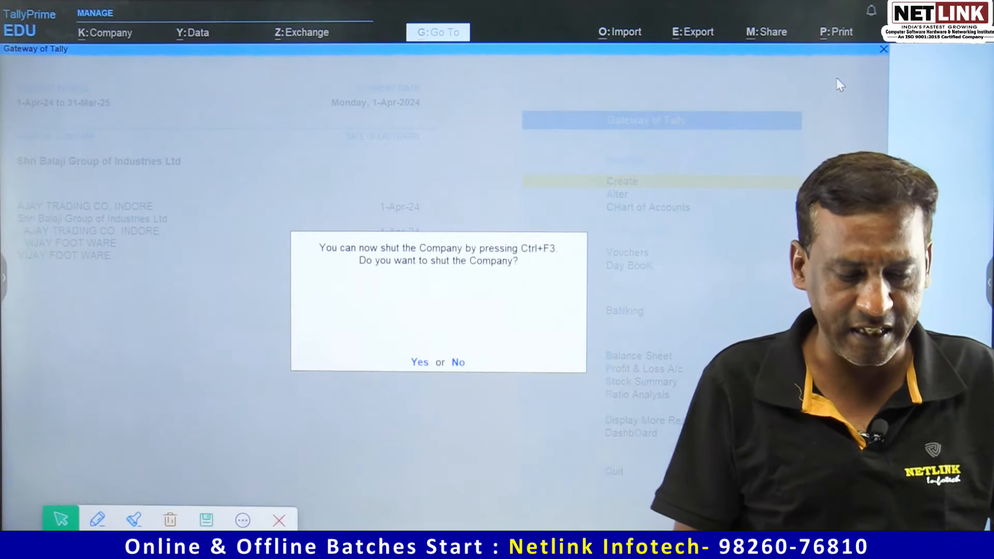
{"action": "key", "text": "y"}
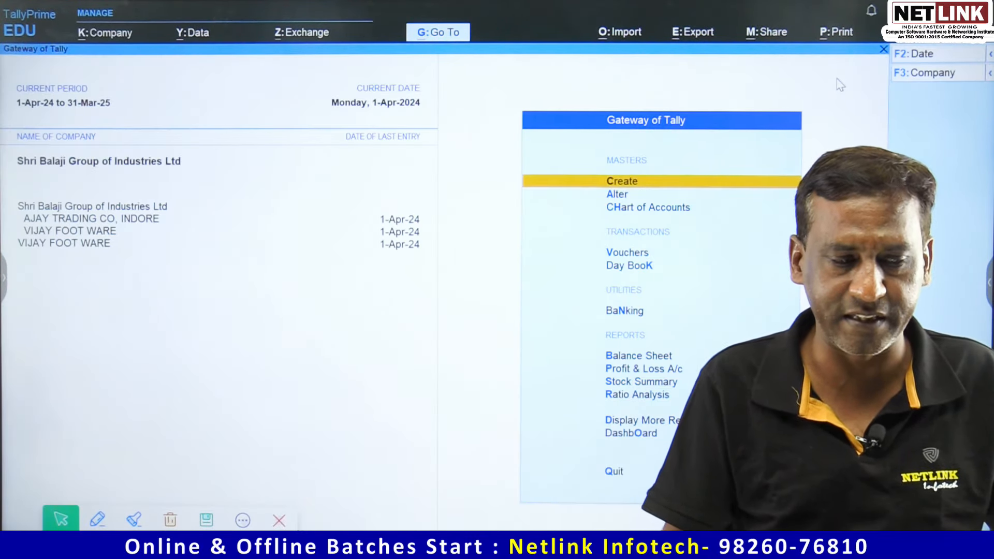
{"action": "left_click", "coordinate": [112, 42]}
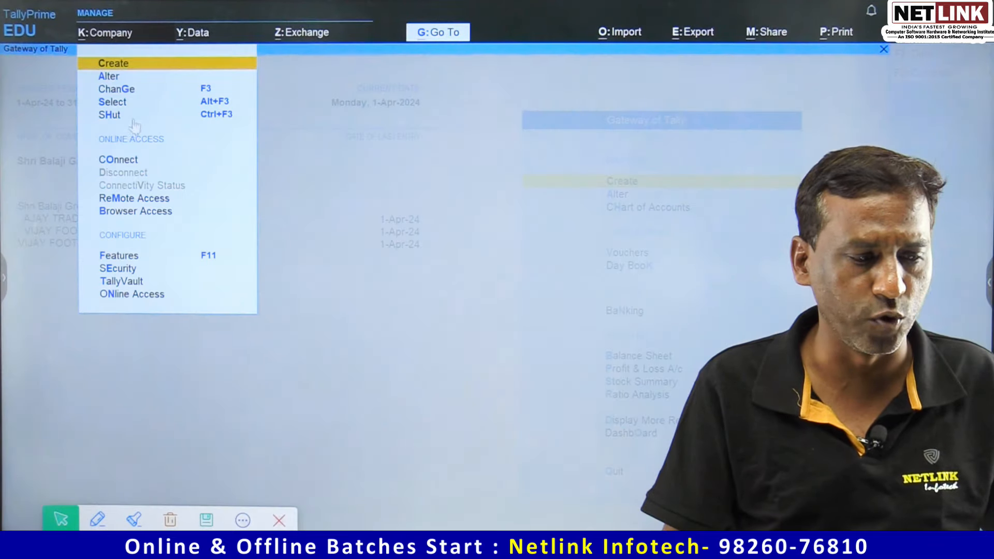
{"action": "left_click", "coordinate": [141, 119]}
{"action": "key", "text": "Return"}
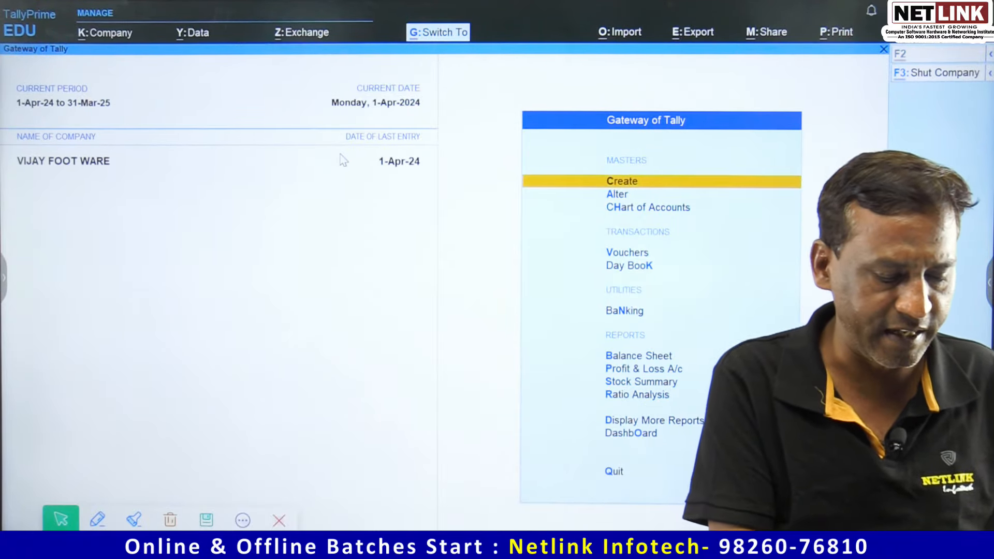
{"action": "key", "text": "F3"}
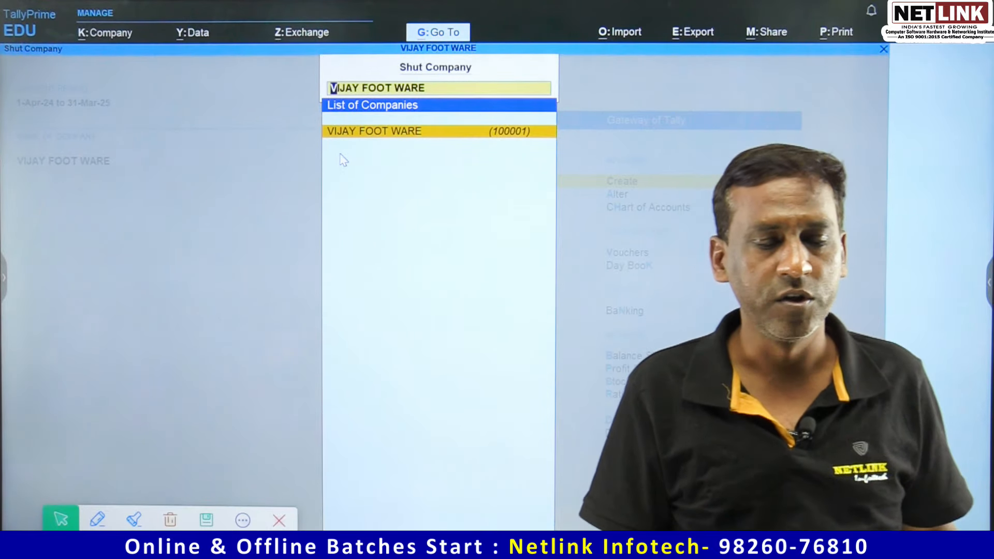
{"action": "key", "text": "F3"}
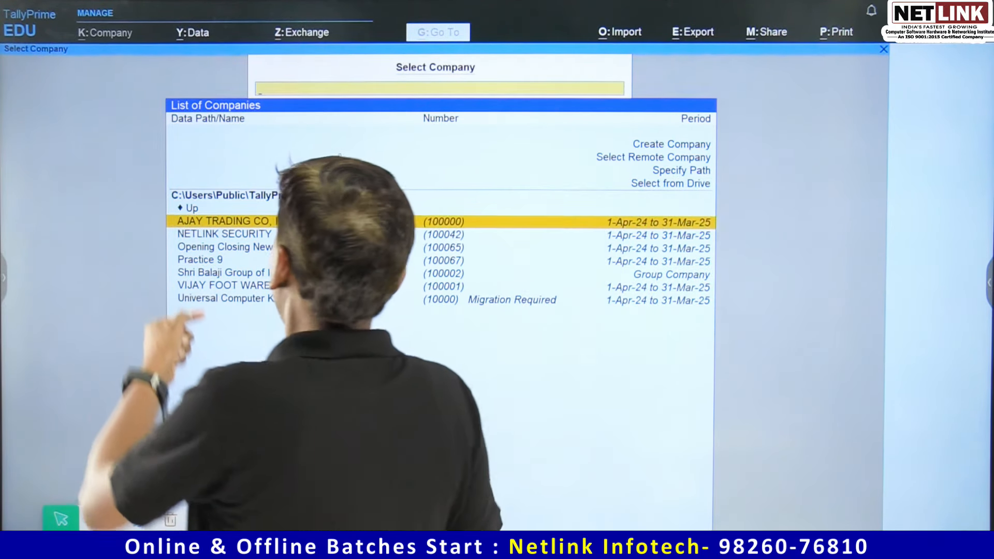
Load the group company Shri Balaji Group of Industries Ltd together with its member companies.
{"action": "left_click", "coordinate": [233, 286]}
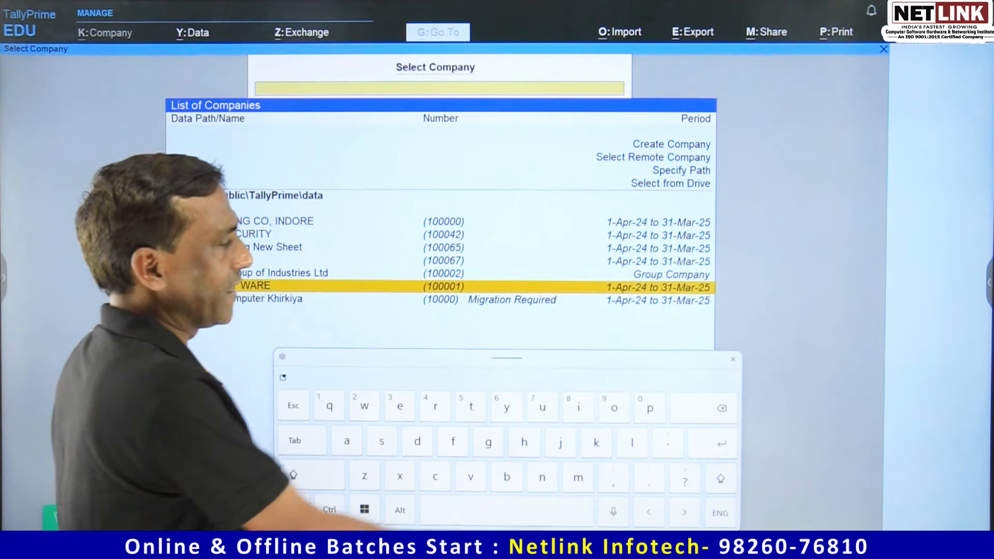
{"action": "left_click", "coordinate": [733, 359]}
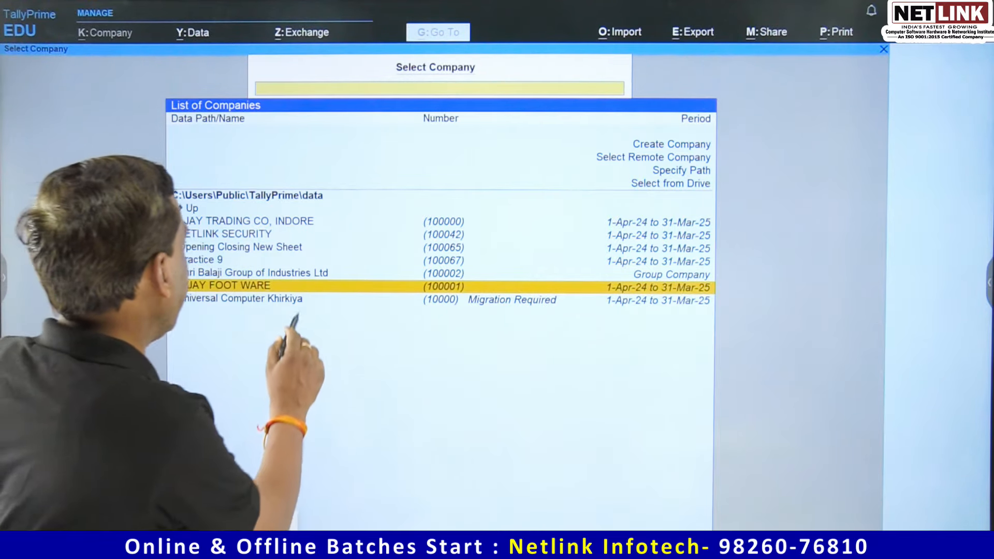
{"action": "left_click", "coordinate": [309, 273]}
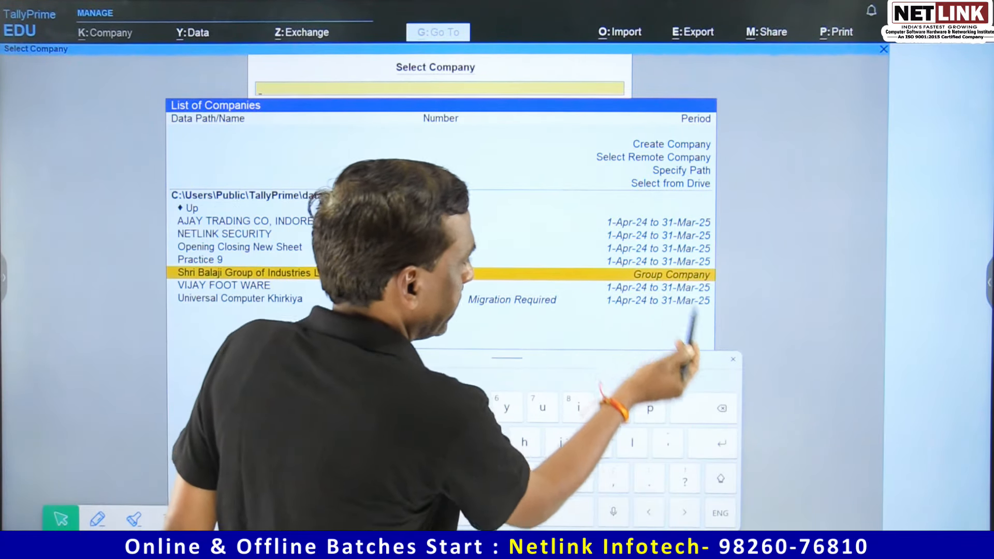
{"action": "left_click", "coordinate": [629, 274]}
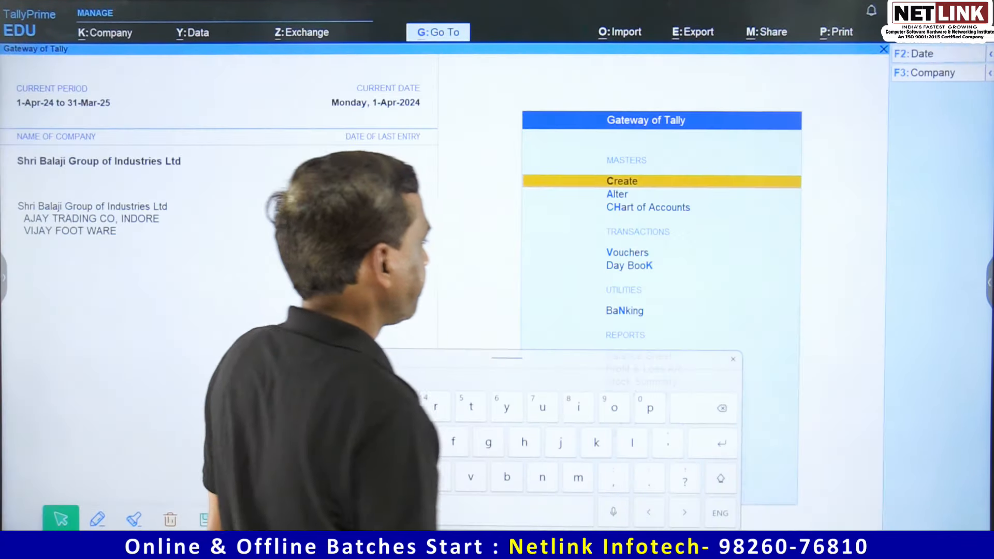
{"action": "left_click", "coordinate": [732, 359]}
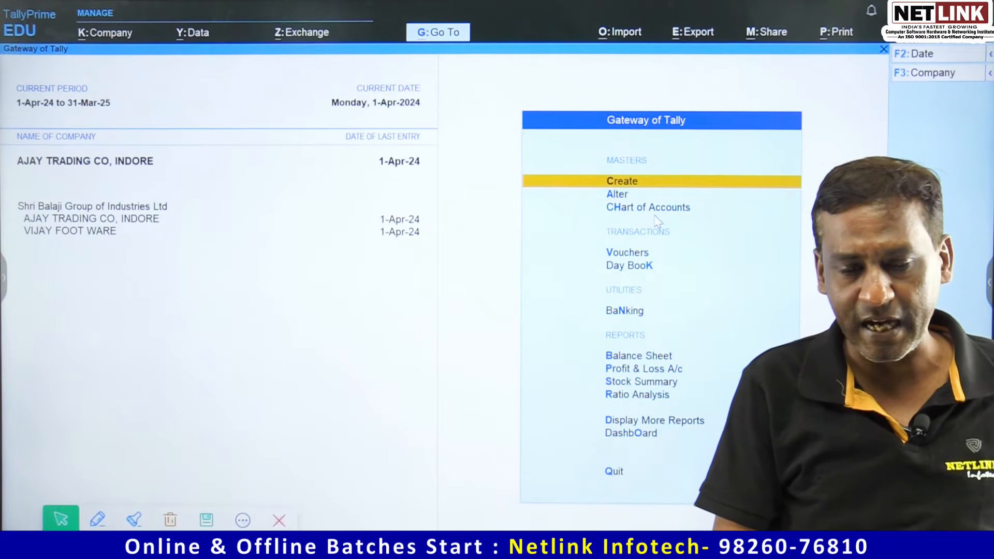
Examine the detailed balance sheets of AJAY TRADING CO, INDORE and VIJAY FOOT WARE individually.
{"action": "key", "text": "Return"}
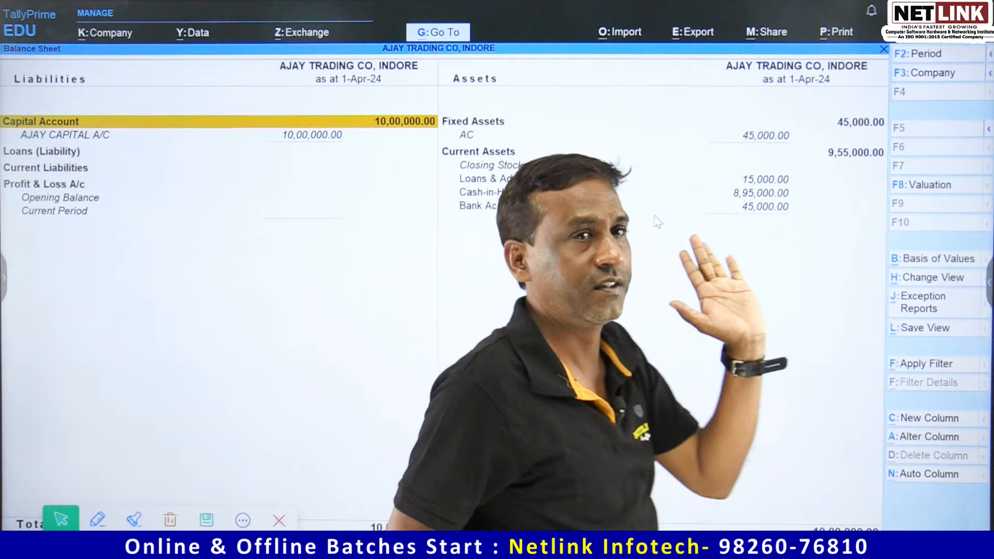
{"action": "key", "text": "Escape"}
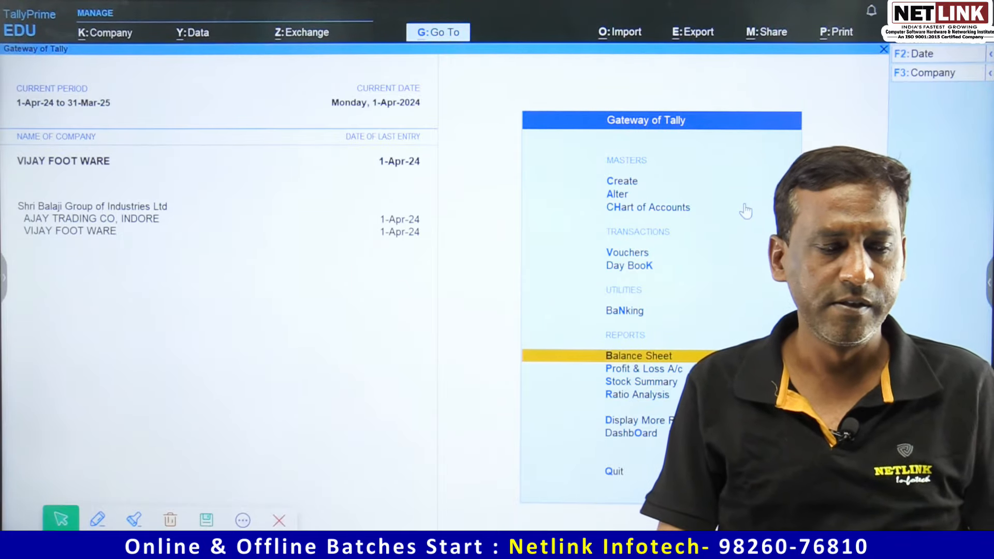
{"action": "key", "text": "Return"}
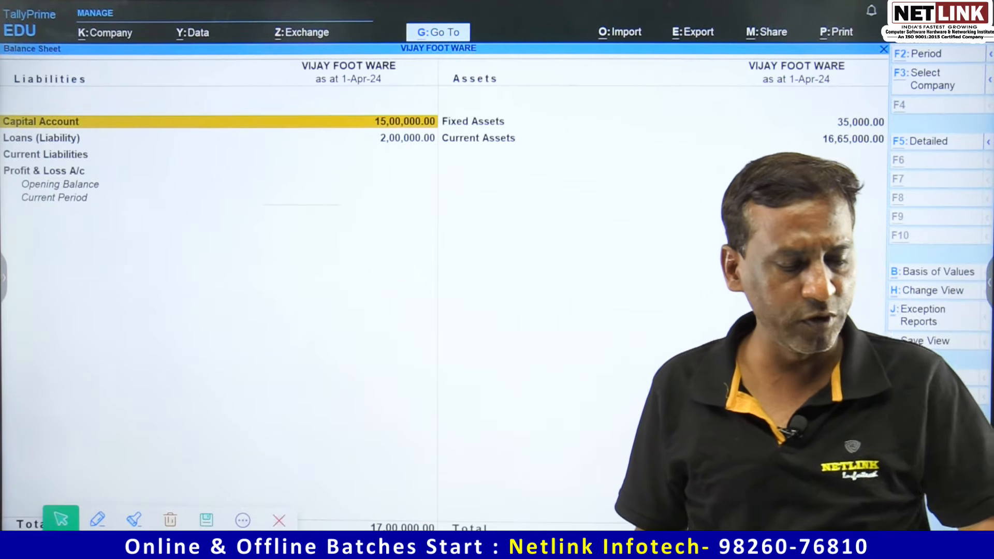
{"action": "key", "text": "alt+F5"}
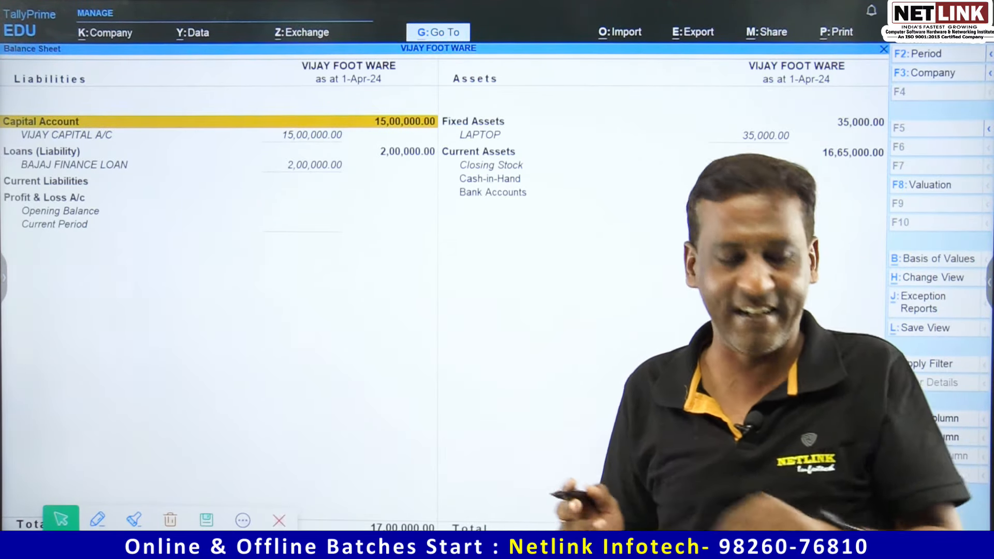
{"action": "key", "text": "Escape"}
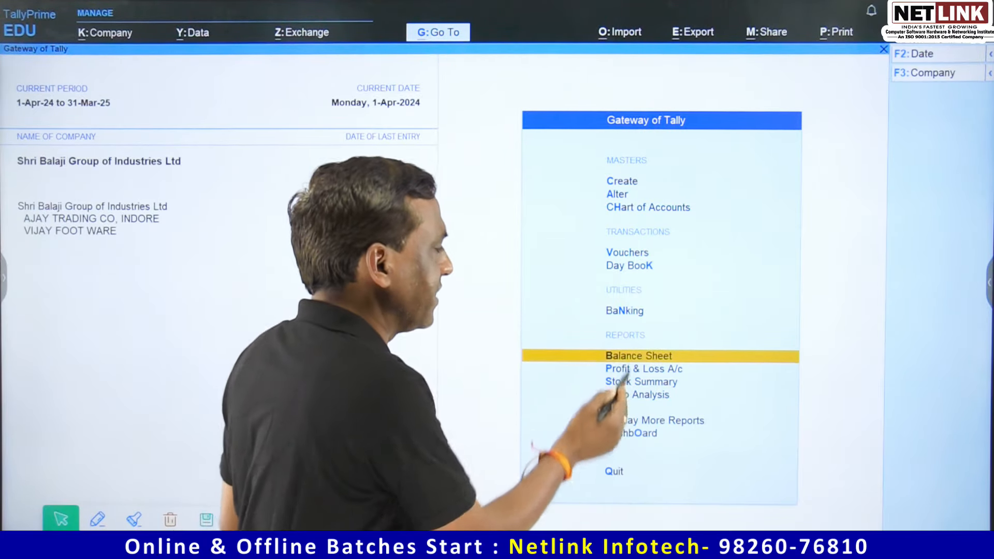
Examine the detailed combined balance sheet of Shri Balaji Group of Industries Ltd, covering both capital accounts and the assets.
{"action": "left_click", "coordinate": [639, 356]}
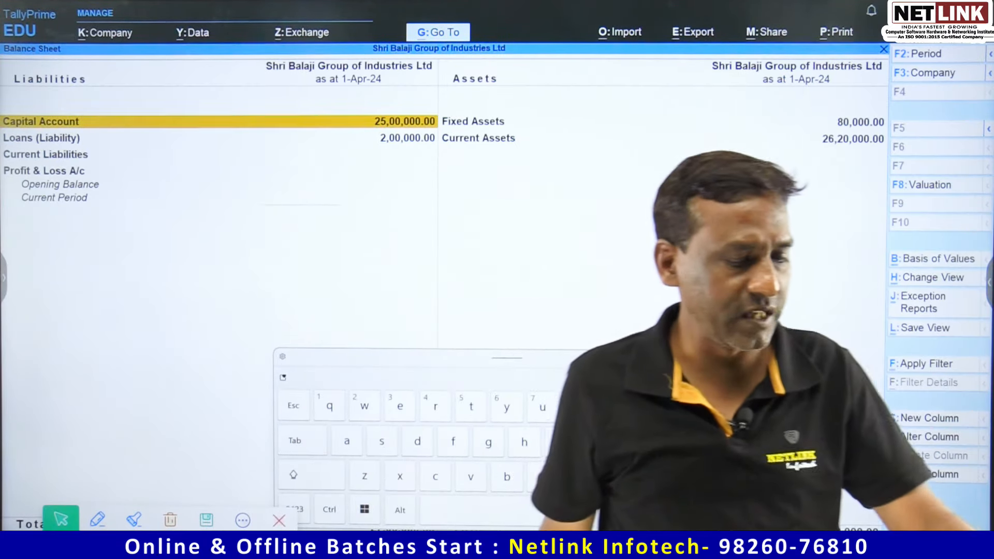
{"action": "key", "text": "alt+F5"}
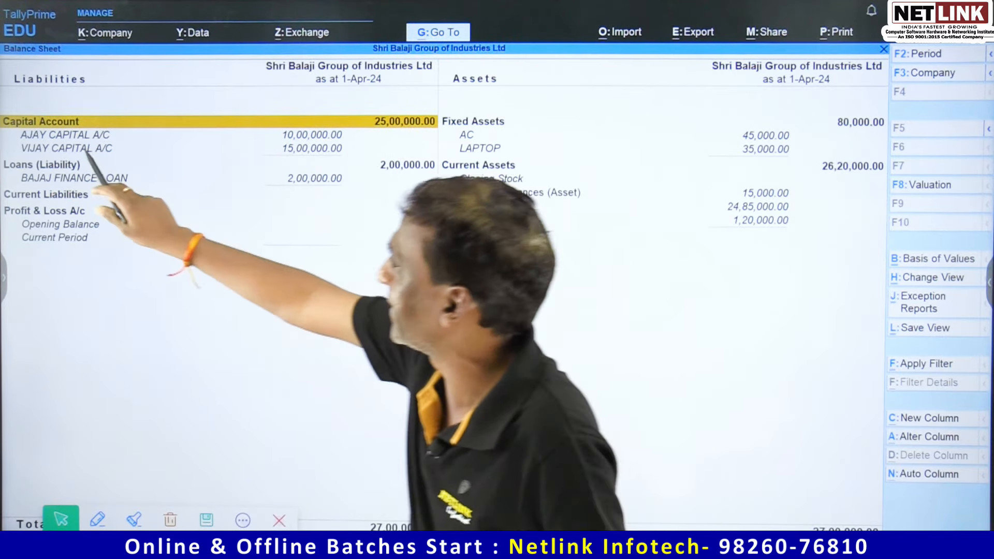
{"action": "left_click", "coordinate": [65, 134]}
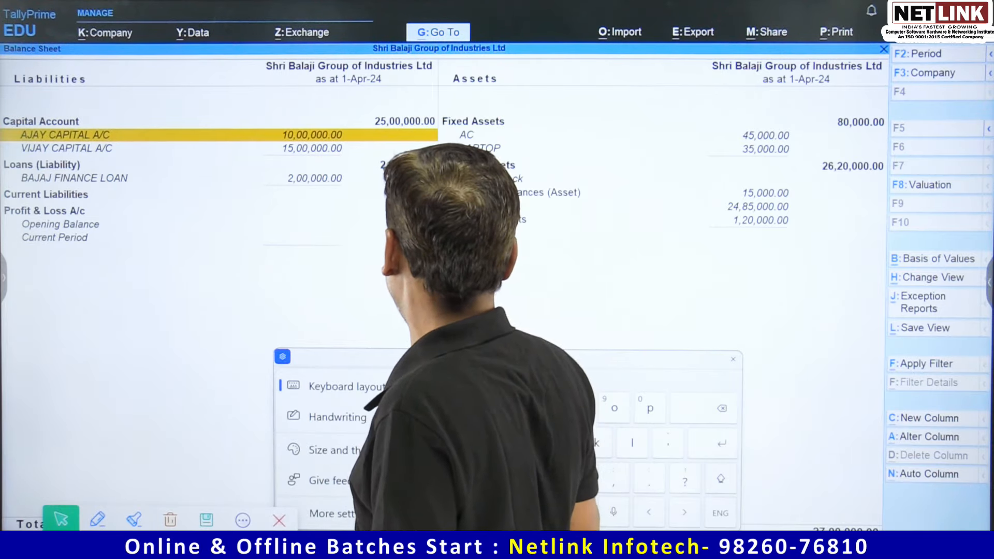
{"action": "key", "text": "Right"}
{"action": "left_click", "coordinate": [732, 360]}
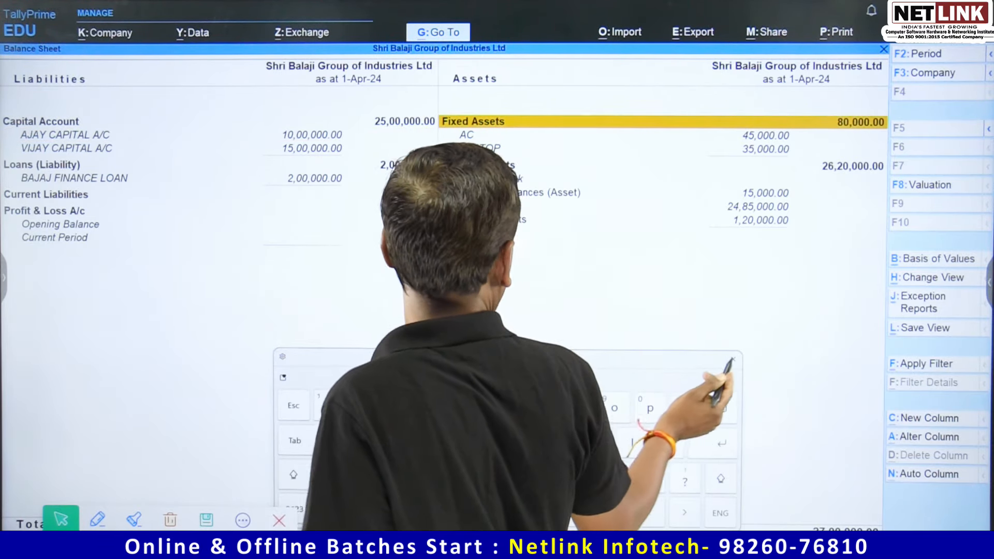
{"action": "left_click", "coordinate": [732, 359]}
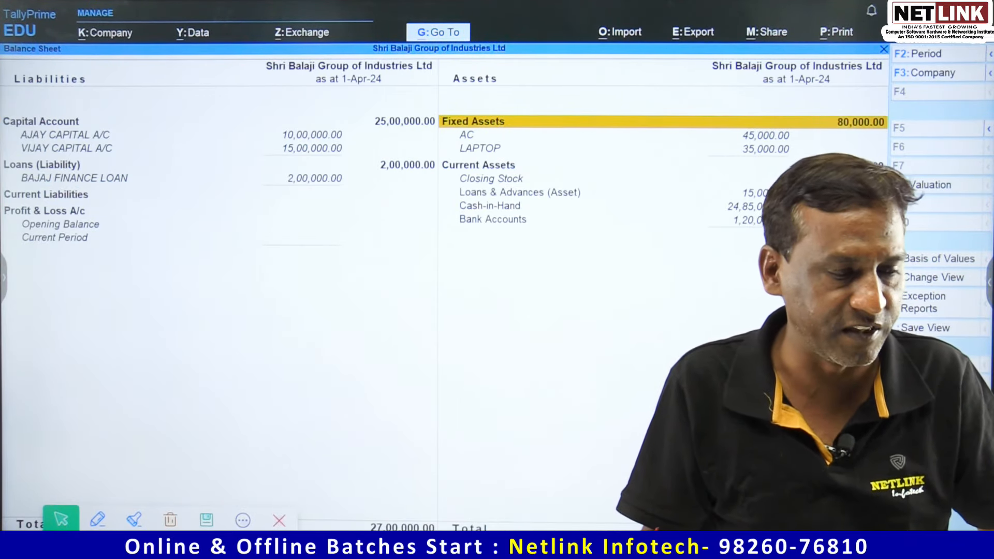
{"action": "key", "text": "Escape"}
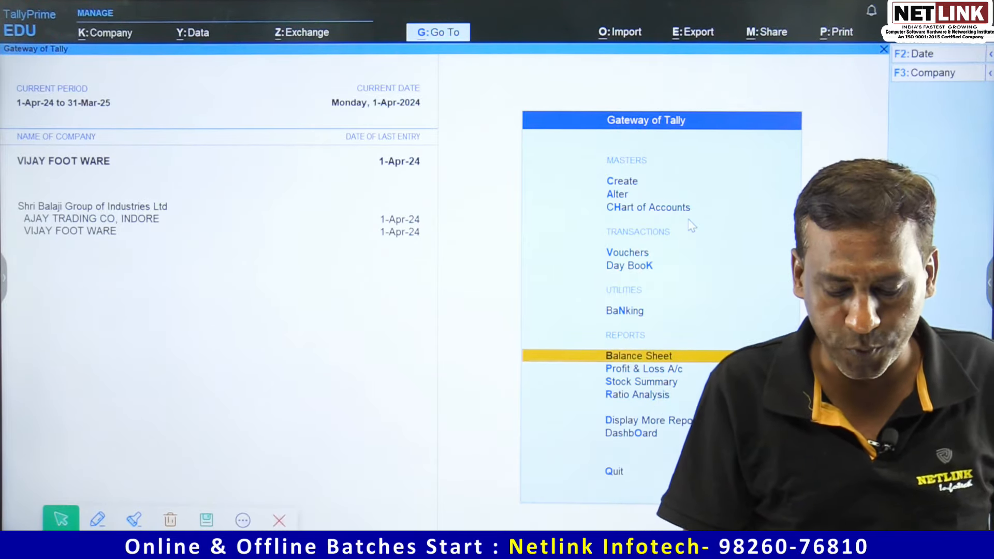
Start a Purchase voucher in VIJAY FOOT WARE with Cash as the party account.
{"action": "key", "text": "Up"}
{"action": "key", "text": "Up"}
{"action": "key", "text": "Up"}
{"action": "key", "text": "Down"}
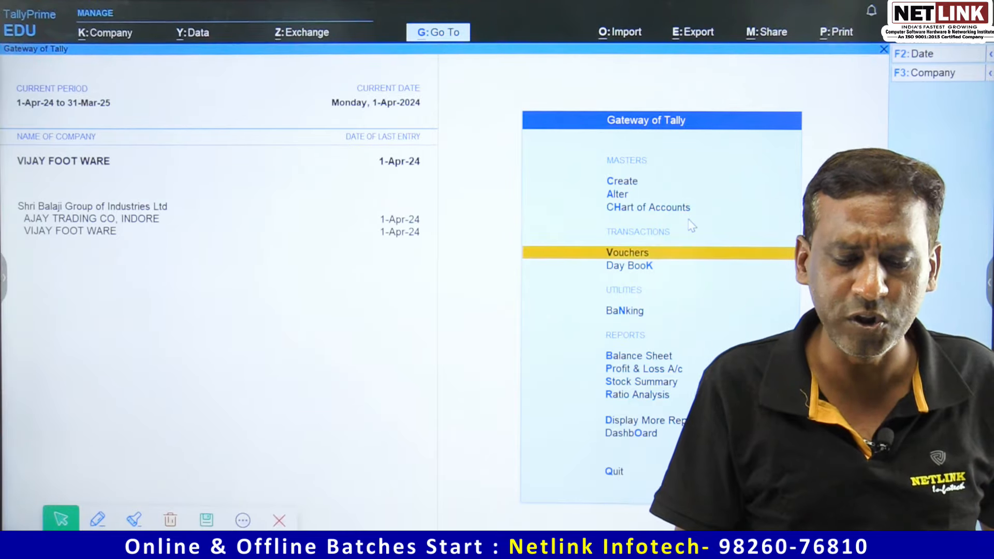
{"action": "key", "text": "Return"}
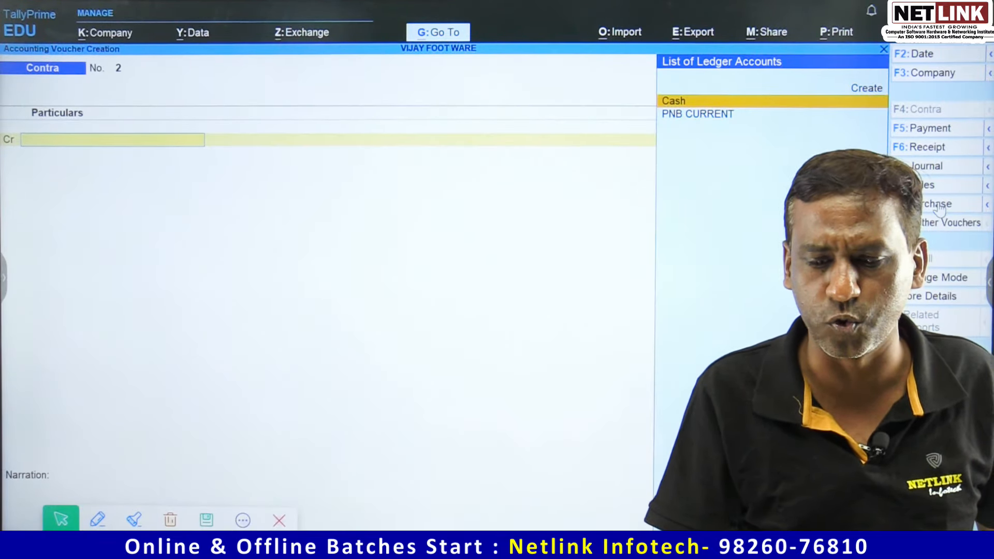
{"action": "left_click", "coordinate": [942, 214]}
{"action": "key", "text": "Return"}
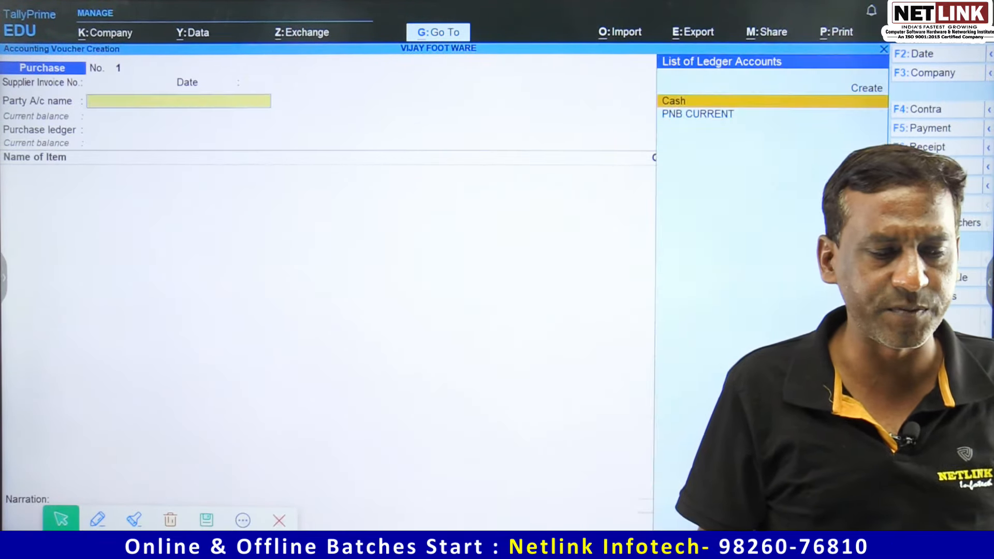
{"action": "key", "text": "Return"}
{"action": "key", "text": "ctrl+a"}
{"action": "key", "text": "ctrl+a"}
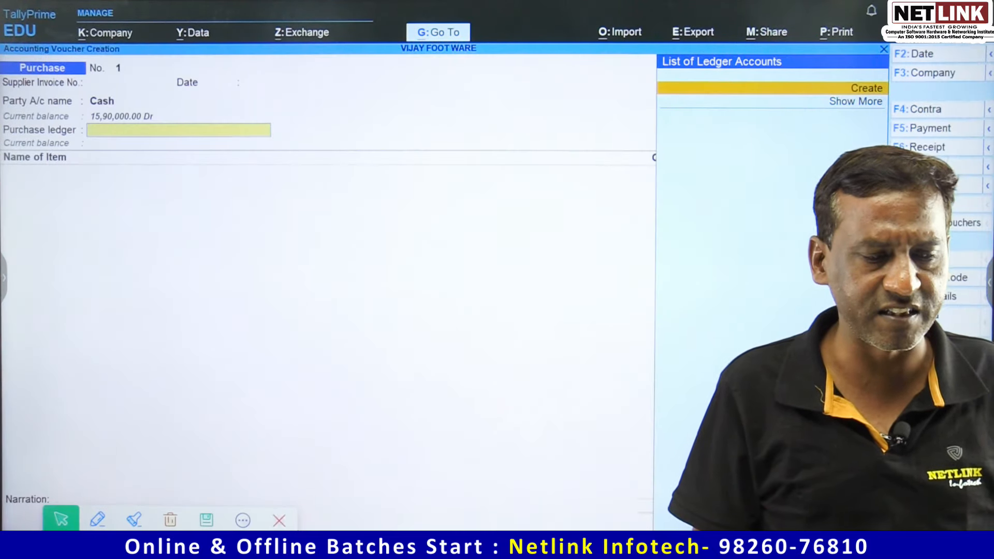
Create a ledger named Purchase under Purchase Accounts for use as the voucher's purchase ledger.
{"action": "key", "text": "alt+c"}
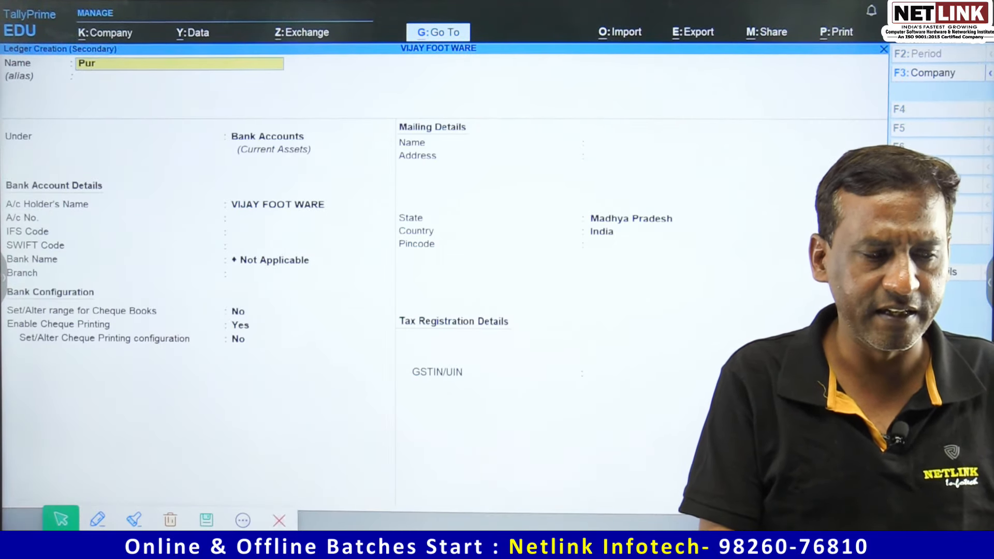
{"action": "key", "text": "Return"}
{"action": "key", "text": "Return"}
{"action": "type", "text": "Pur"}
{"action": "key", "text": "Return"}
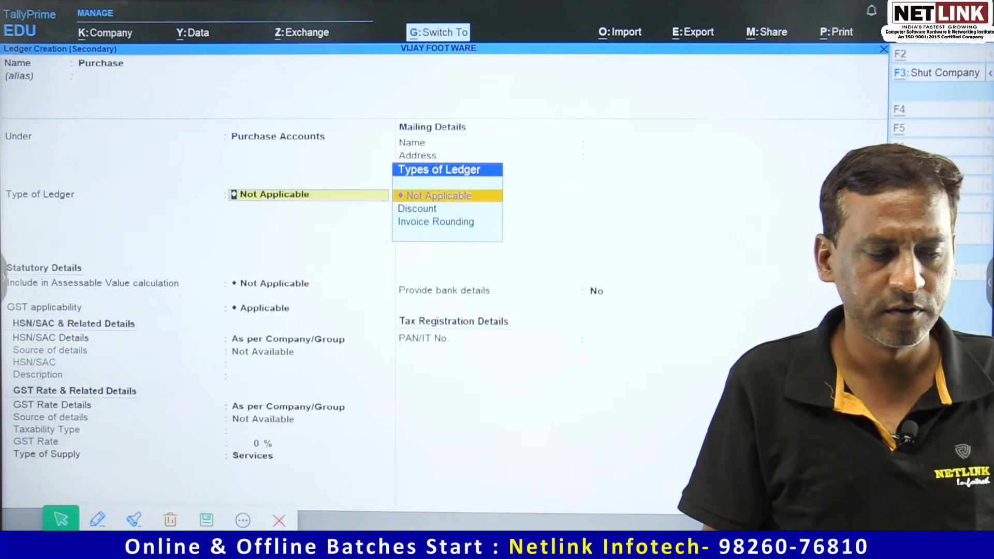
{"action": "key", "text": "ctrl+a"}
End the item list without stock items, enter the Purchase ledger line, and save the purchase voucher.
{"action": "key", "text": "Return"}
{"action": "type", "text": "Pur"}
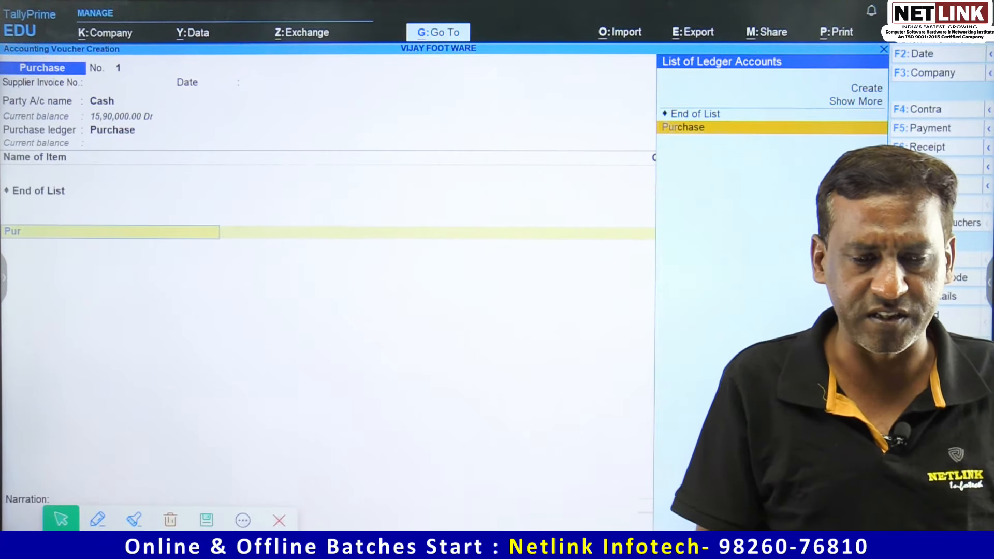
{"action": "key", "text": "Return"}
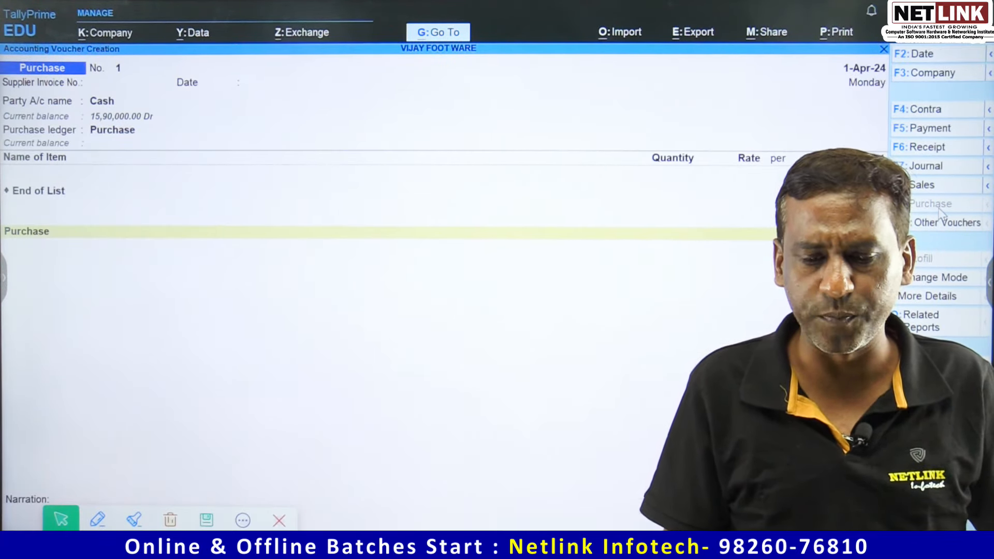
{"action": "key", "text": "ctrl+a"}
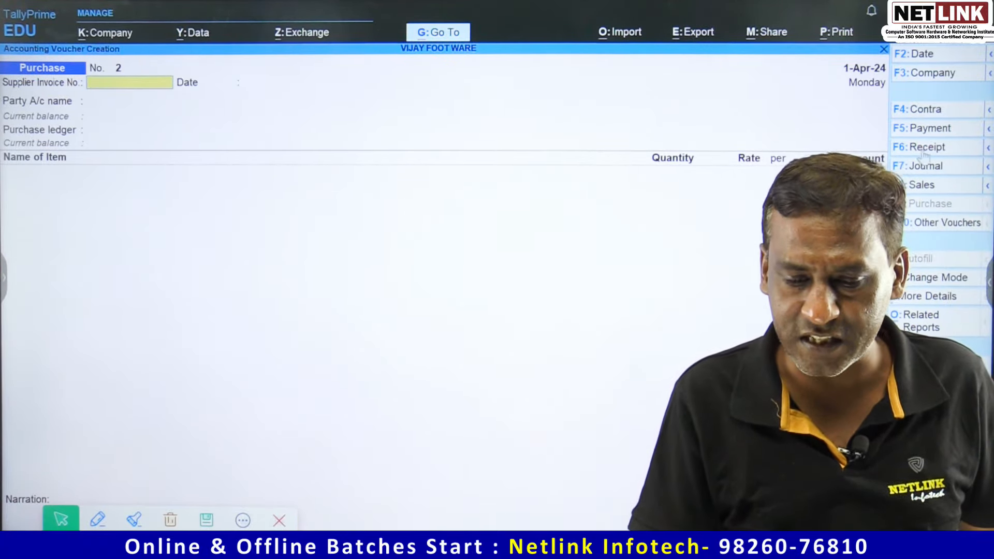
Start a Sales voucher in VIJAY FOOT WARE with Cash as the party account.
{"action": "left_click", "coordinate": [912, 190]}
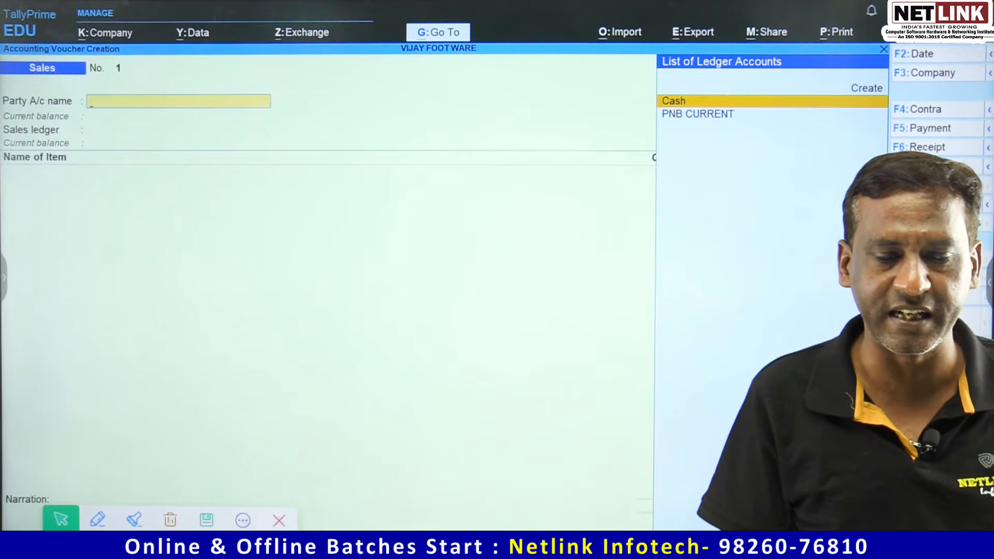
{"action": "key", "text": "Return"}
{"action": "key", "text": "ctrl+a"}
{"action": "key", "text": "ctrl+a"}
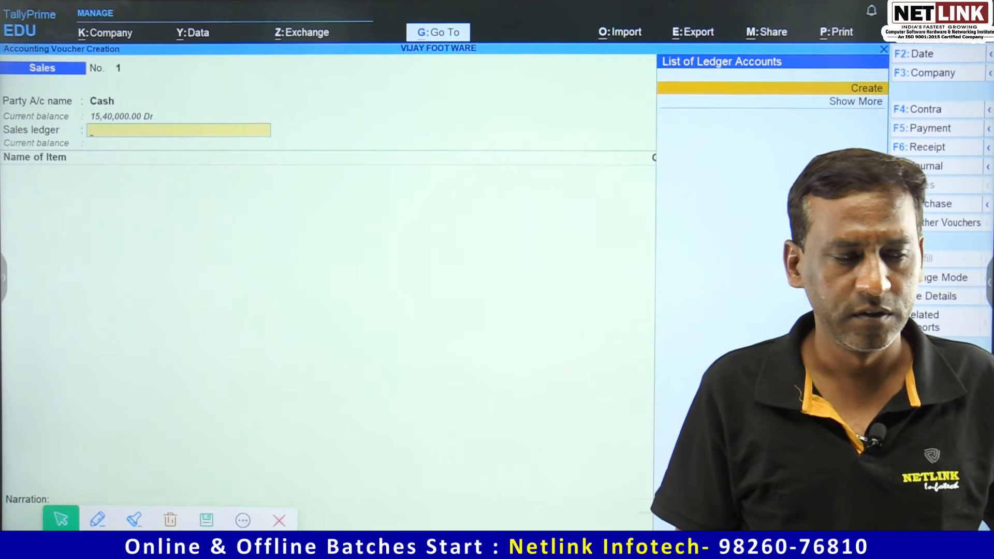
Create a ledger named Sales under Sales Accounts for use as the voucher's sales ledger.
{"action": "key", "text": "Return"}
{"action": "type", "text": "S"}
{"action": "key", "text": "Return"}
{"action": "type", "text": "sas"}
{"action": "key", "text": "BackSpace"}
{"action": "type", "text": "le"}
{"action": "key", "text": "Return"}
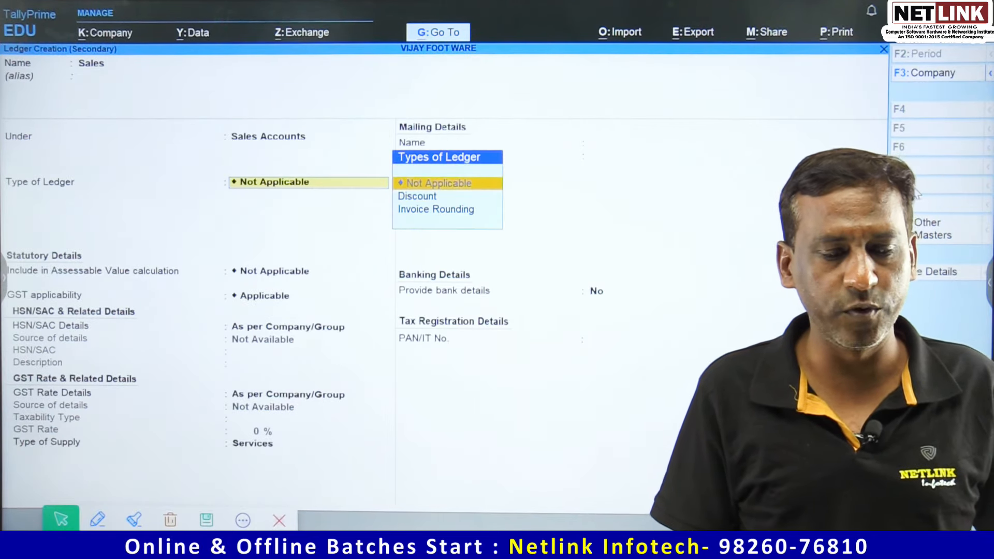
{"action": "key", "text": "ctrl+a"}
End the item list without stock items, enter the Sales ledger line, and save the sales voucher.
{"action": "type", "text": "S"}
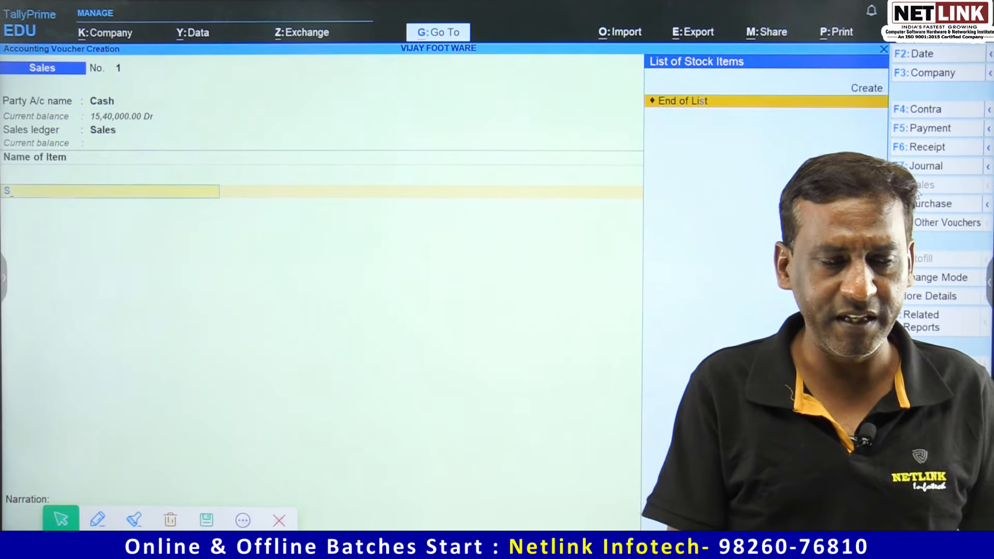
{"action": "key", "text": "Return"}
{"action": "type", "text": "Sales"}
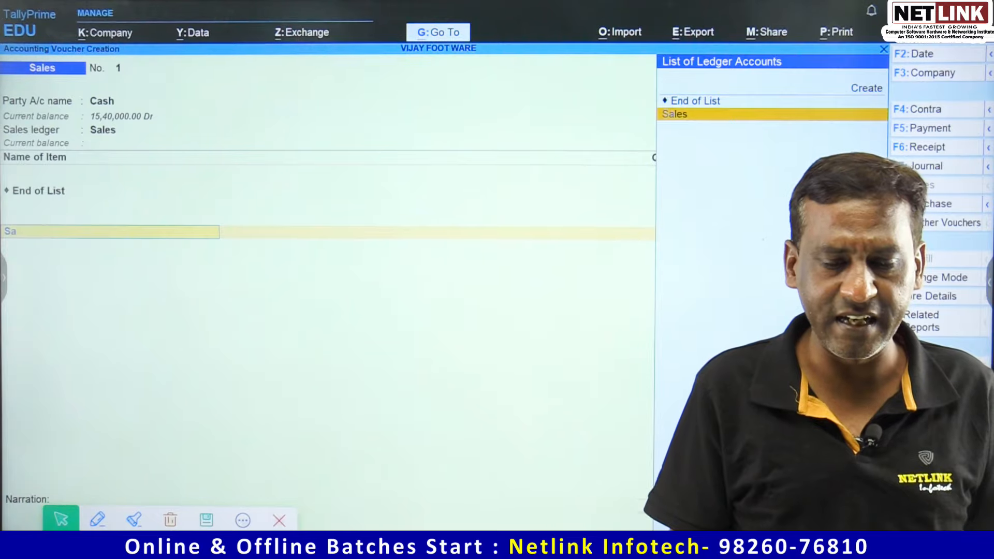
{"action": "key", "text": "Return"}
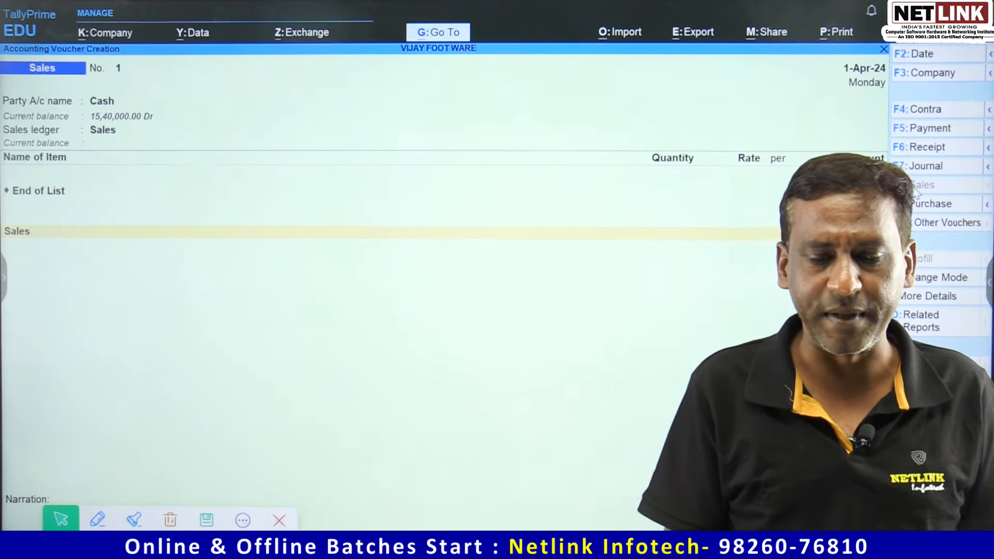
{"action": "key", "text": "Return"}
{"action": "key", "text": "Return"}
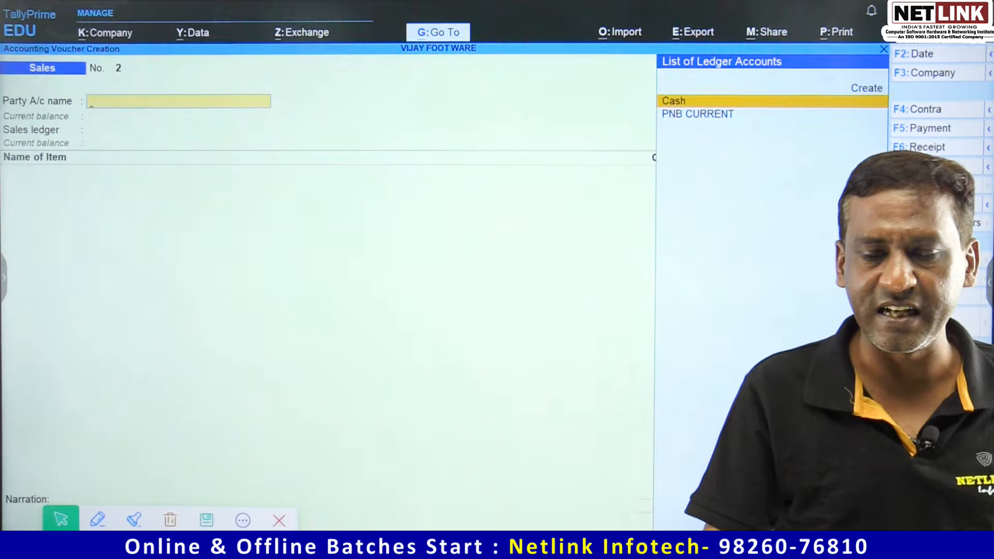
Leave the sales voucher screen and start a Payment voucher in VIJAY FOOT WARE.
{"action": "key", "text": "Escape"}
{"action": "key", "text": "Escape"}
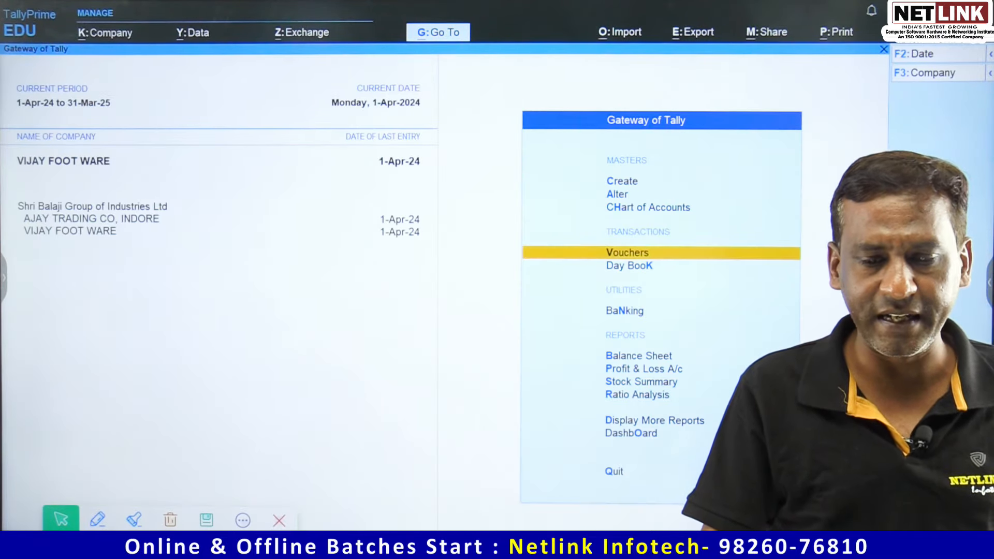
{"action": "key", "text": "Return"}
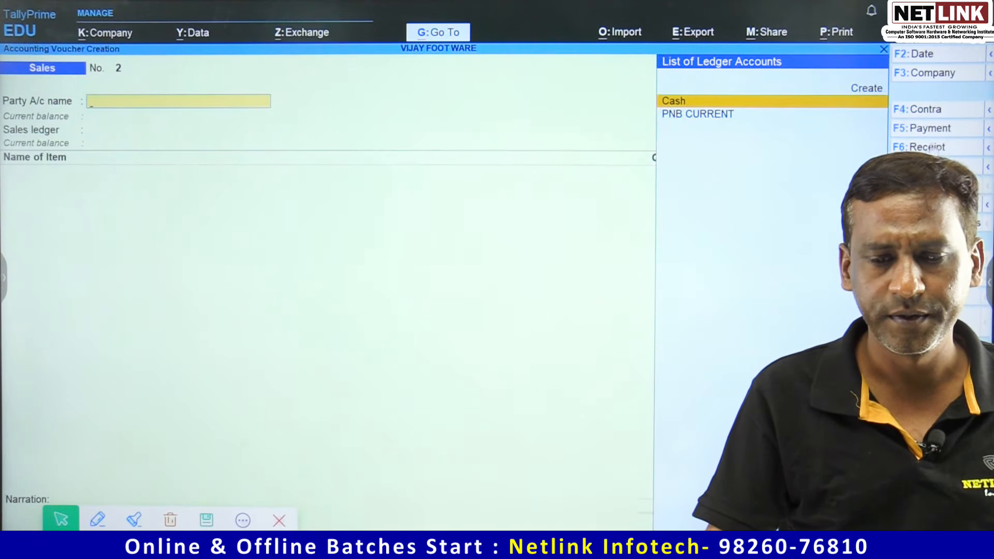
{"action": "left_click", "coordinate": [944, 135]}
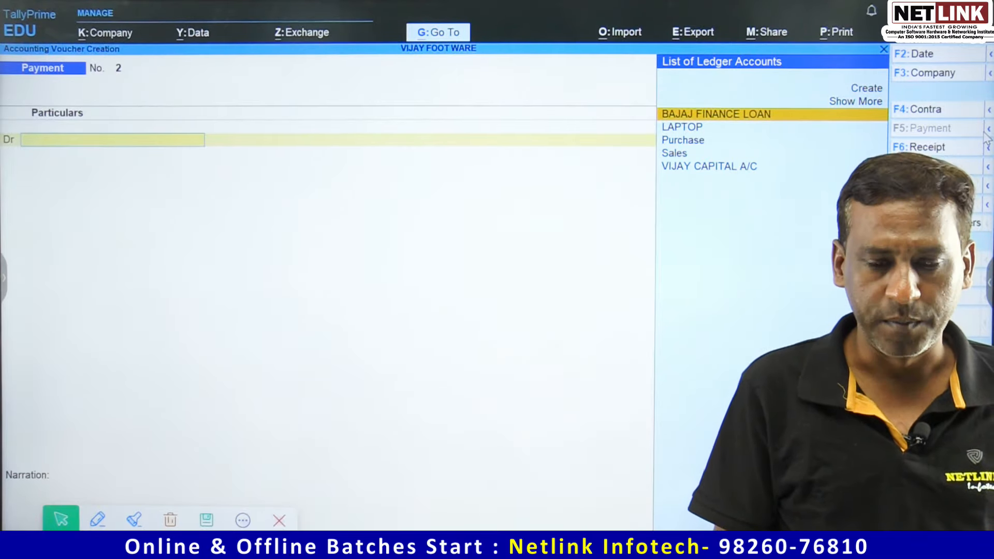
Create a ledger named Coolers under Fixed Assets for the payment voucher's debit line.
{"action": "key", "text": "Down"}
{"action": "key", "text": "Down"}
{"action": "key", "text": "Down"}
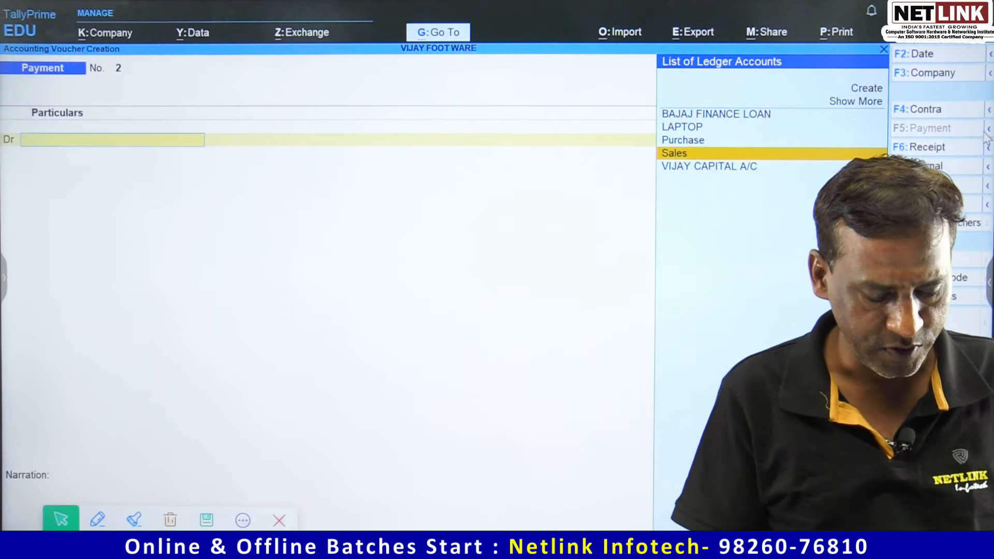
{"action": "key", "text": "alt+c"}
{"action": "key", "text": "Return"}
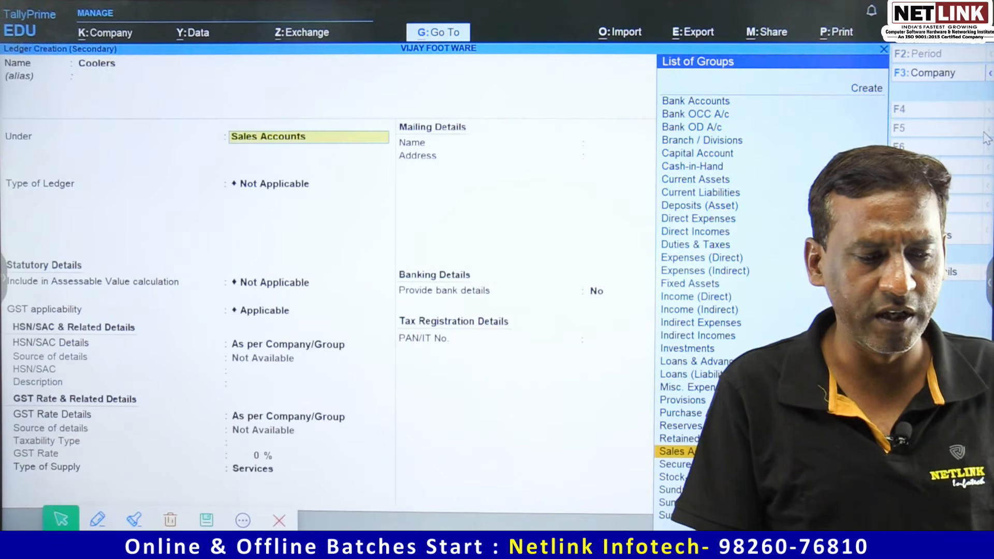
{"action": "type", "text": "Fix"}
{"action": "key", "text": "Return"}
{"action": "key", "text": "ctrl+a"}
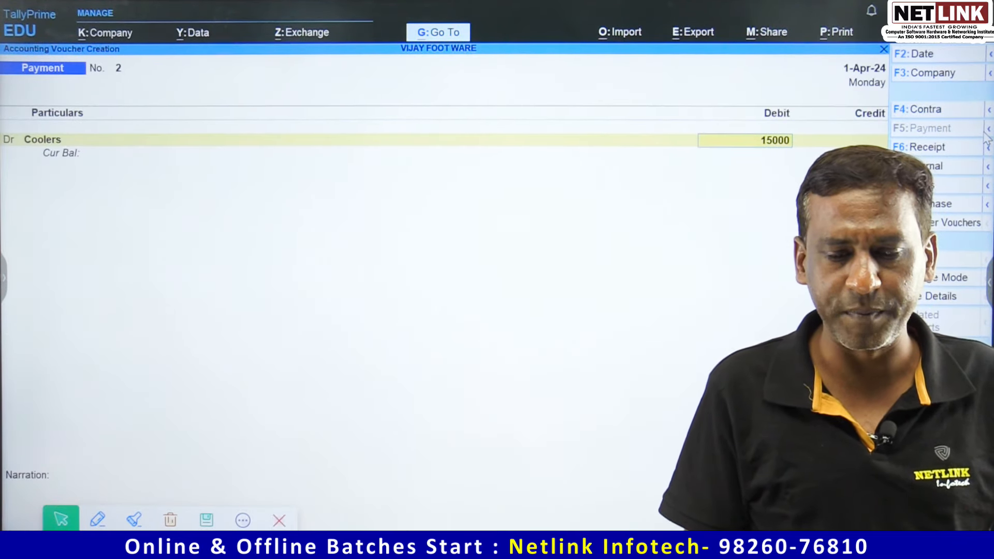
Debit Coolers with 15,000, credit Cash, save the payment voucher without a narration, and leave voucher entry.
{"action": "key", "text": "Return"}
{"action": "type", "text": "cas"}
{"action": "key", "text": "Return"}
{"action": "key", "text": "Return"}
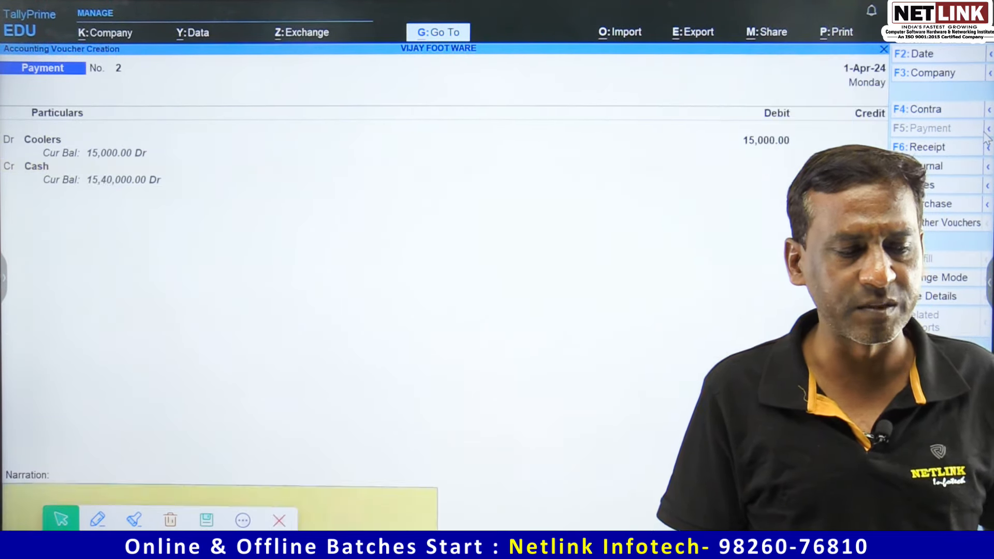
{"action": "key", "text": "Return"}
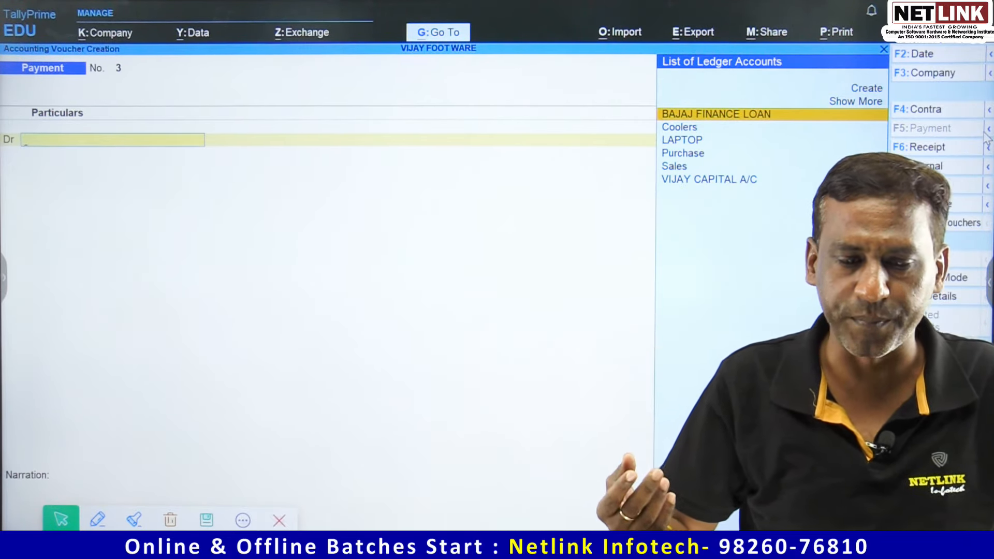
{"action": "key", "text": "Escape"}
{"action": "key", "text": "Escape"}
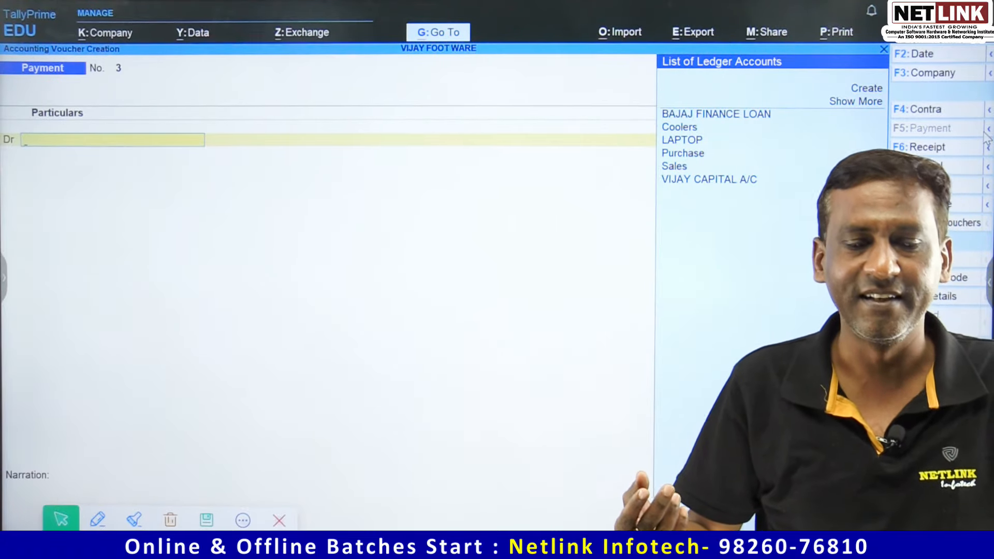
{"action": "key", "text": "Escape"}
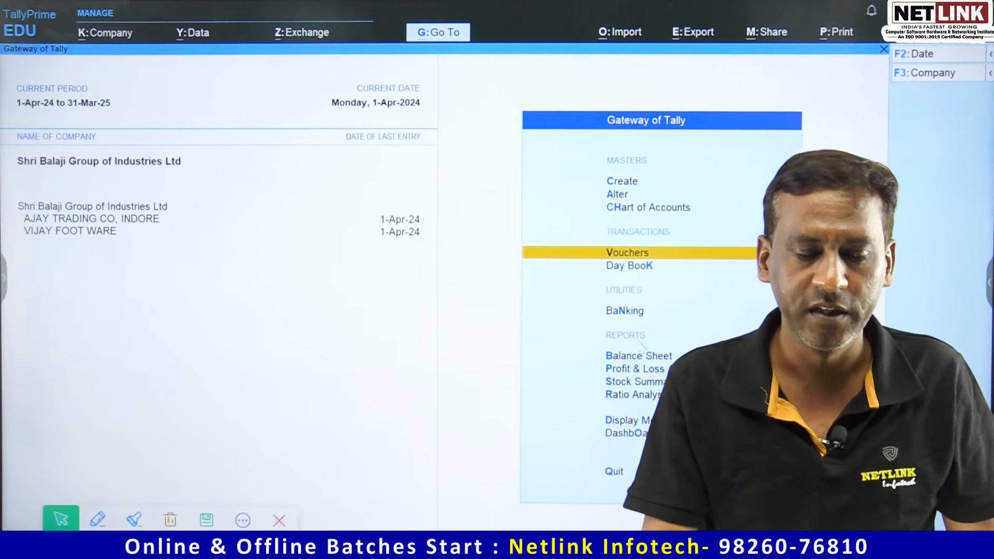
View the detailed balance sheet of Shri Balaji Group of Industries Ltd and examine the Coolers entry under Fixed Assets.
{"action": "left_click", "coordinate": [651, 359]}
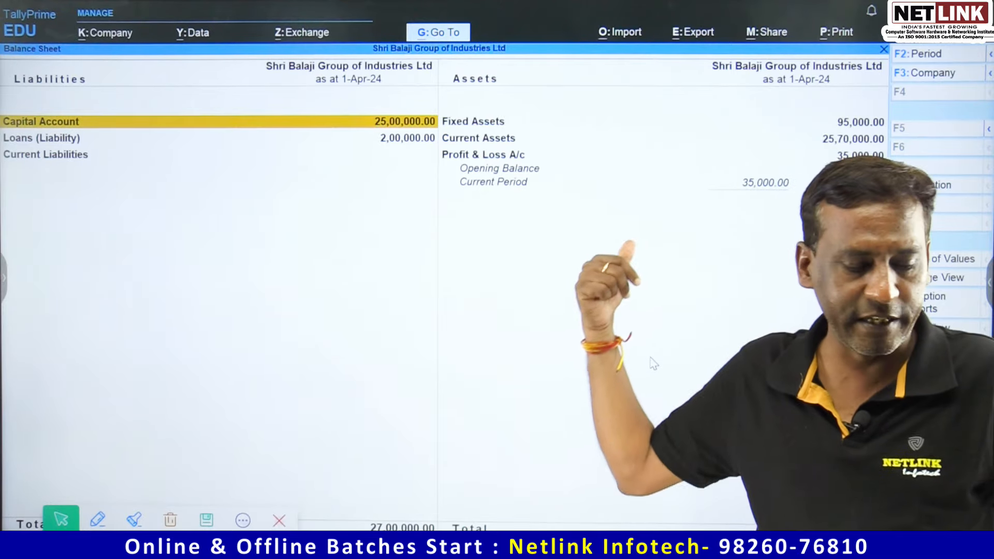
{"action": "key", "text": "alt+F5"}
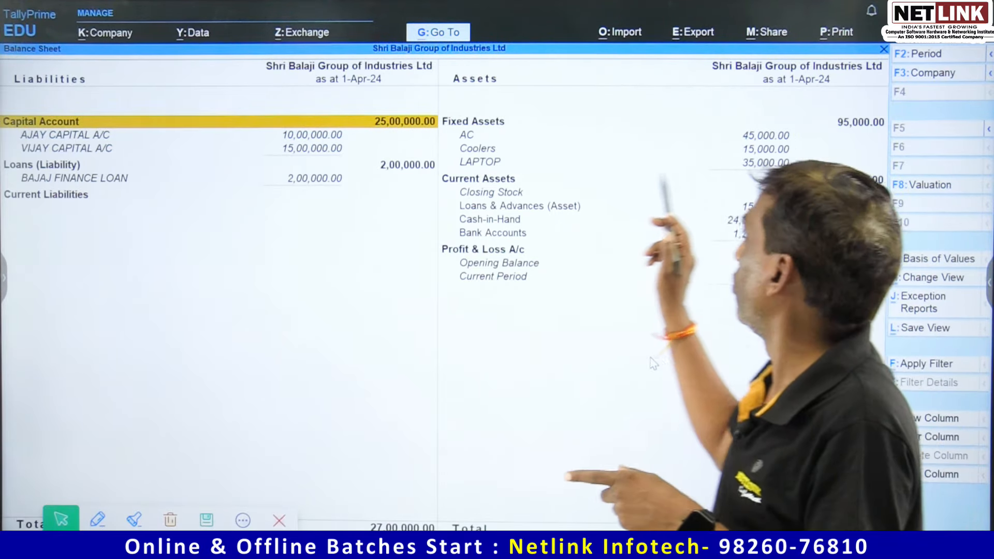
{"action": "left_click", "coordinate": [767, 149]}
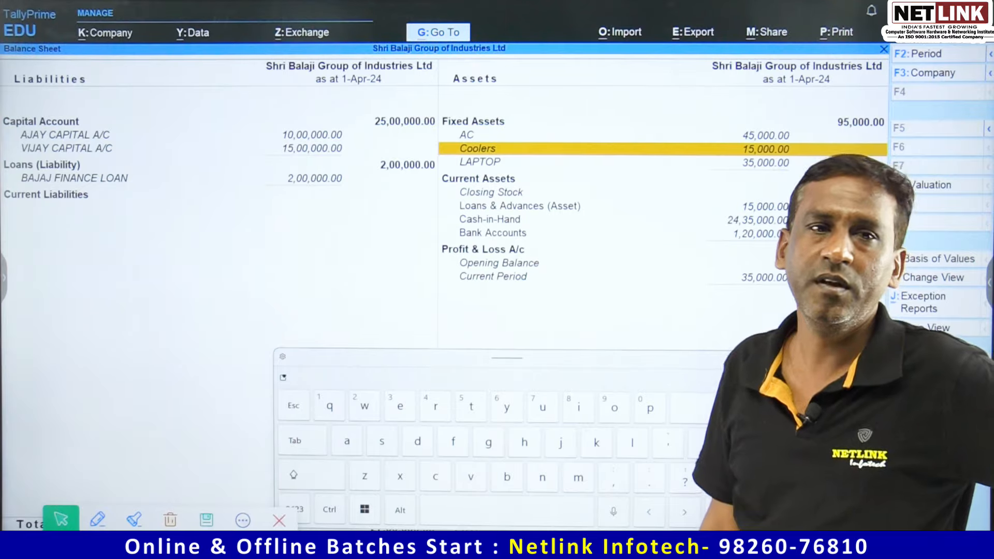
{"action": "left_click", "coordinate": [733, 359]}
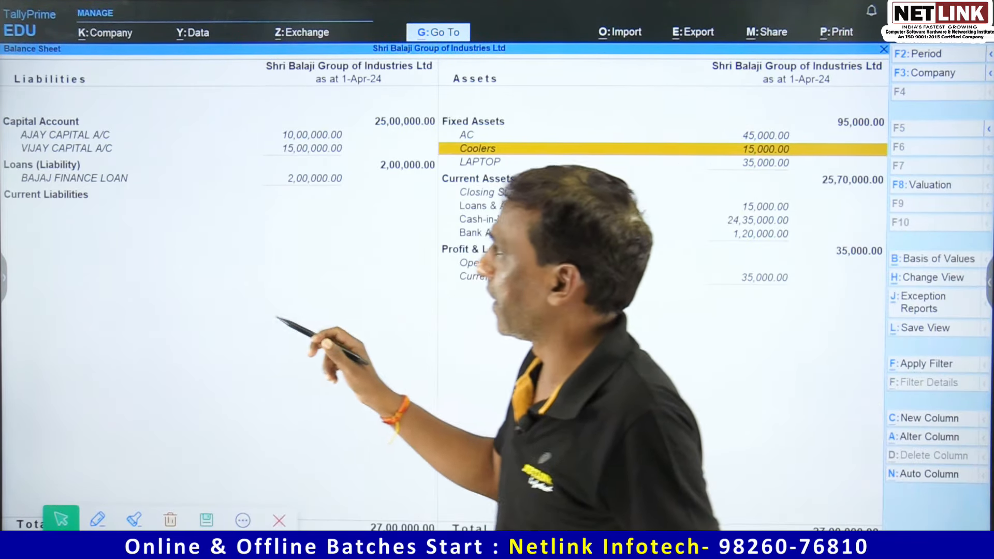
{"action": "key", "text": "Escape"}
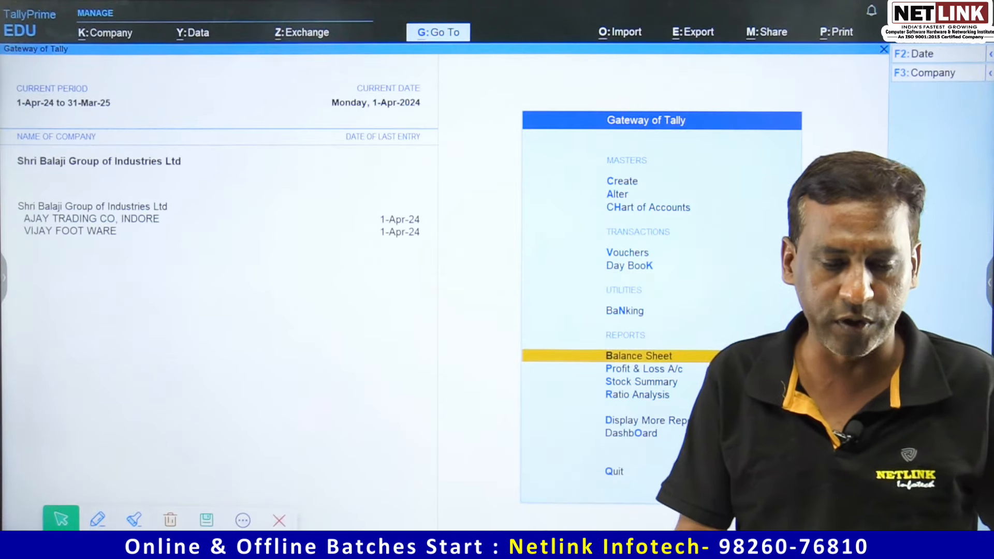
View the detailed Profit & Loss account of Shri Balaji Group of Industries Ltd and examine its Purchase and Sales entries.
{"action": "key", "text": "Down"}
{"action": "key", "text": "Return"}
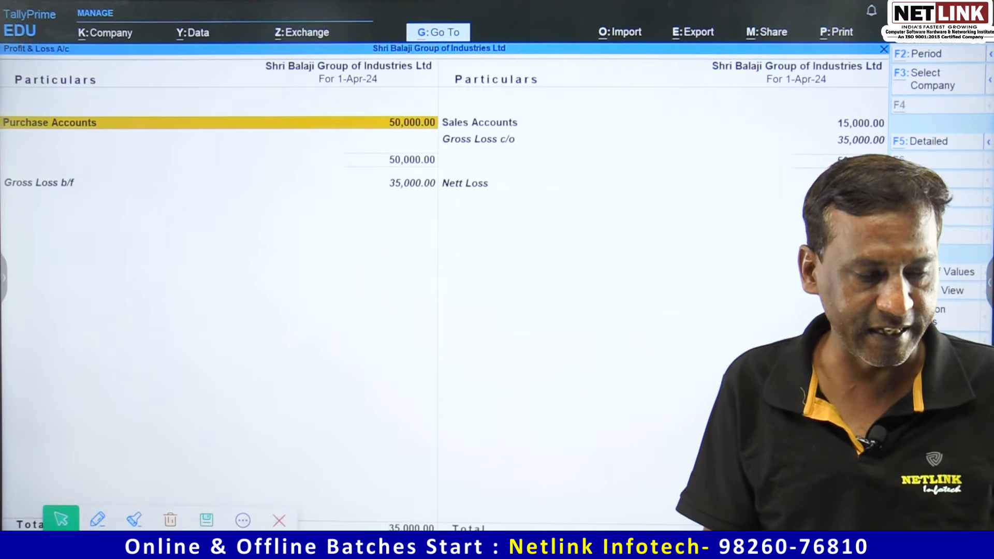
{"action": "key", "text": "alt+F5"}
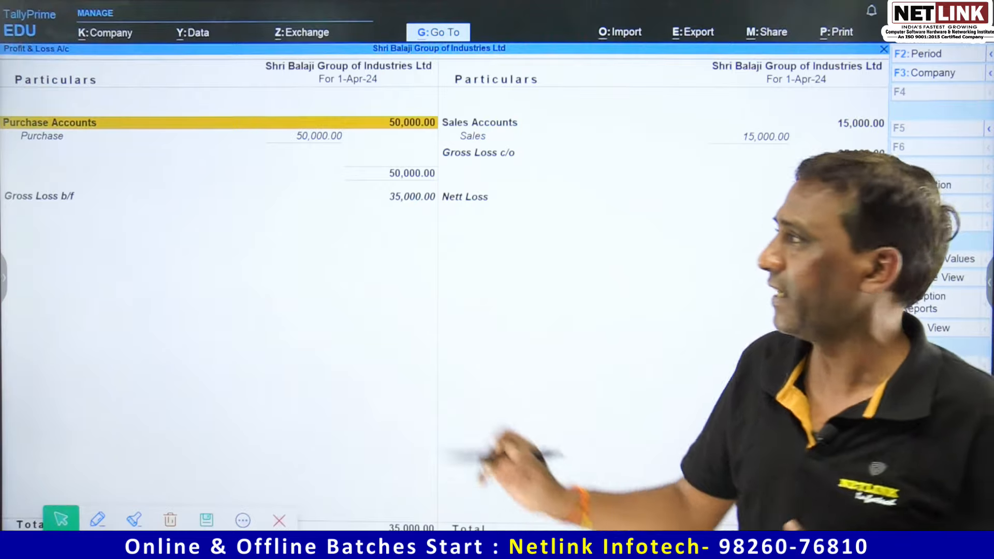
{"action": "left_click", "coordinate": [316, 136]}
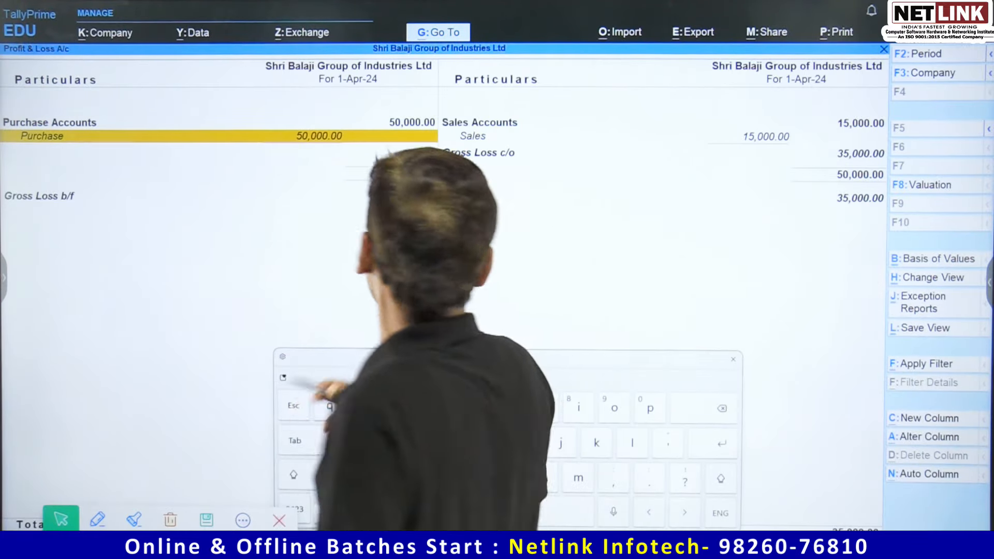
{"action": "left_click", "coordinate": [758, 137]}
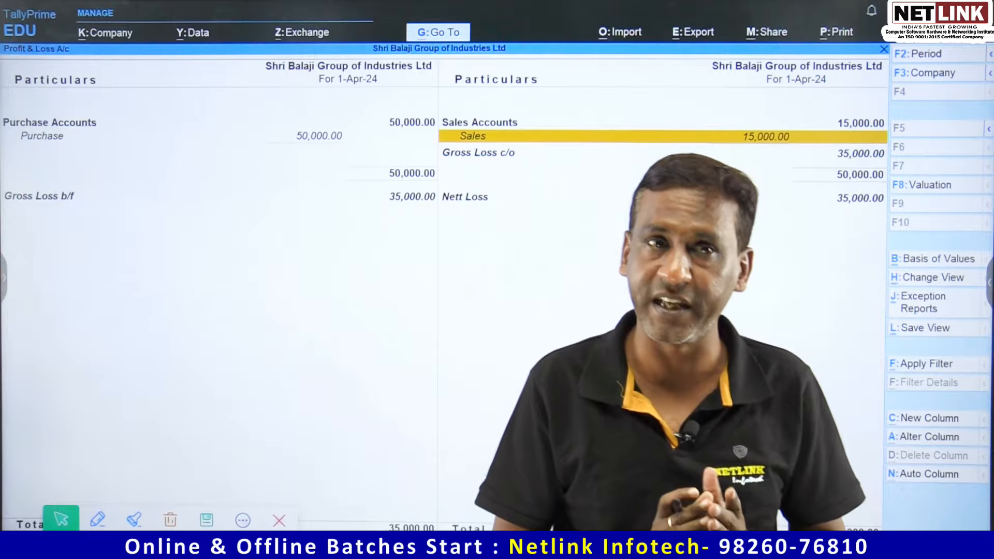
{"action": "key", "text": "Escape"}
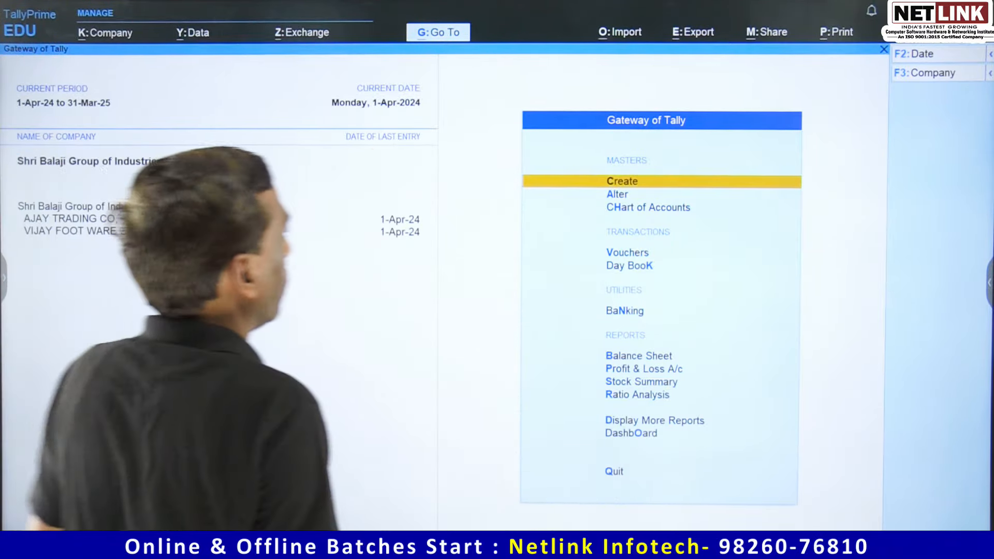
Open the group company Shri Balaji Group of Industries Ltd for alteration.
{"action": "left_click", "coordinate": [105, 32]}
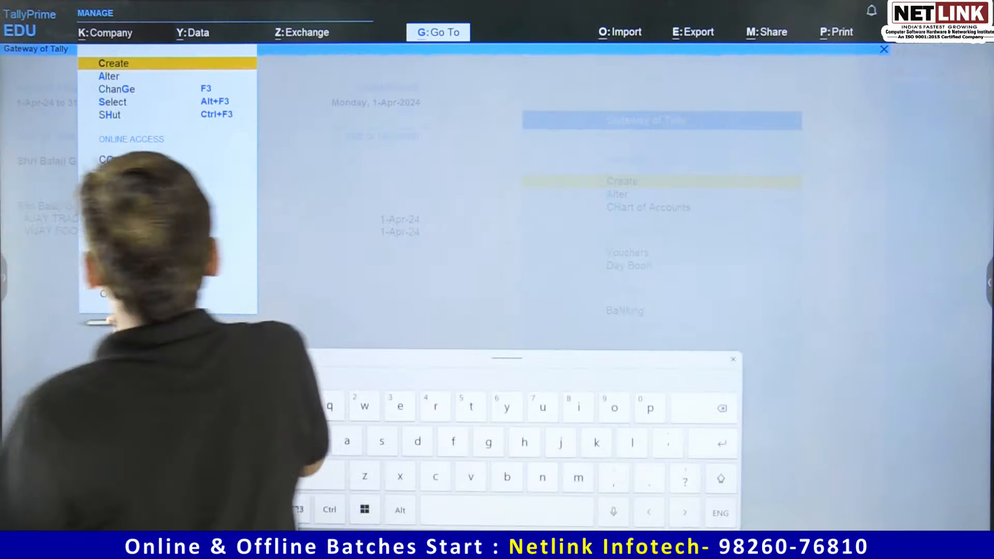
{"action": "left_click", "coordinate": [109, 76]}
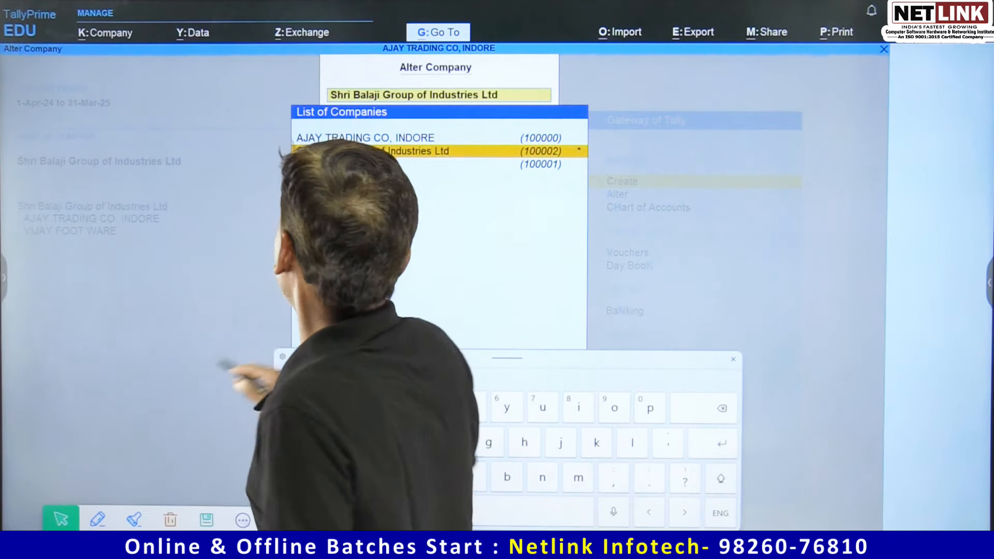
{"action": "left_click", "coordinate": [383, 151]}
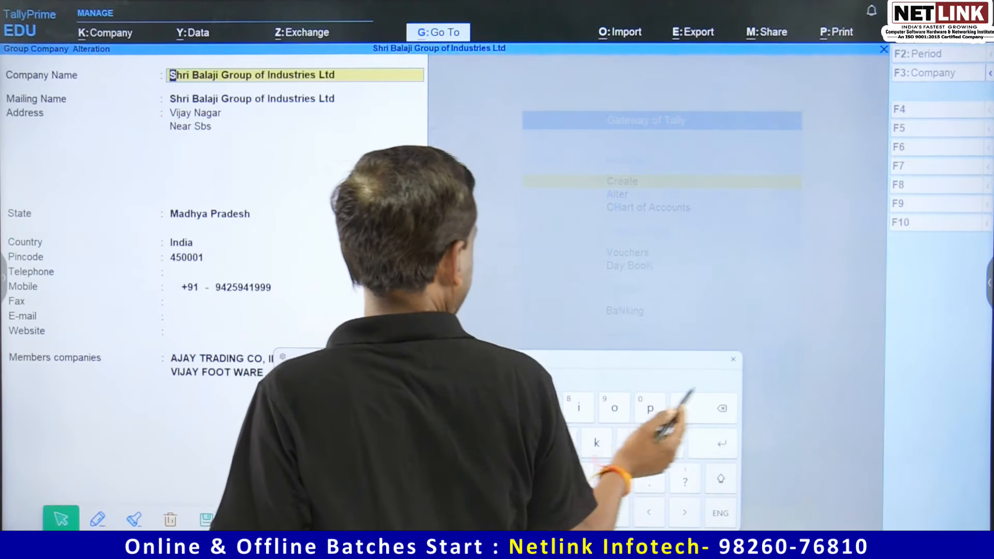
{"action": "left_click", "coordinate": [733, 359]}
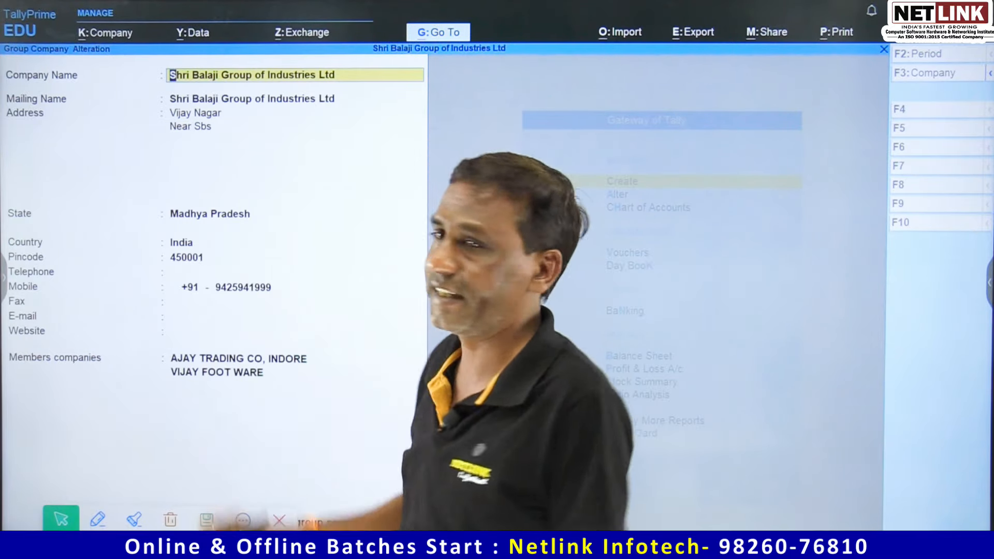
Add Practice 9 as a member company of the group, keeping the other details, and save the alteration.
{"action": "key", "text": "Return"}
{"action": "key", "text": "Return"}
{"action": "key", "text": "Return"}
{"action": "key", "text": "Return"}
{"action": "key", "text": "Return"}
{"action": "key", "text": "Return"}
{"action": "key", "text": "Return"}
{"action": "key", "text": "Return"}
{"action": "key", "text": "Return"}
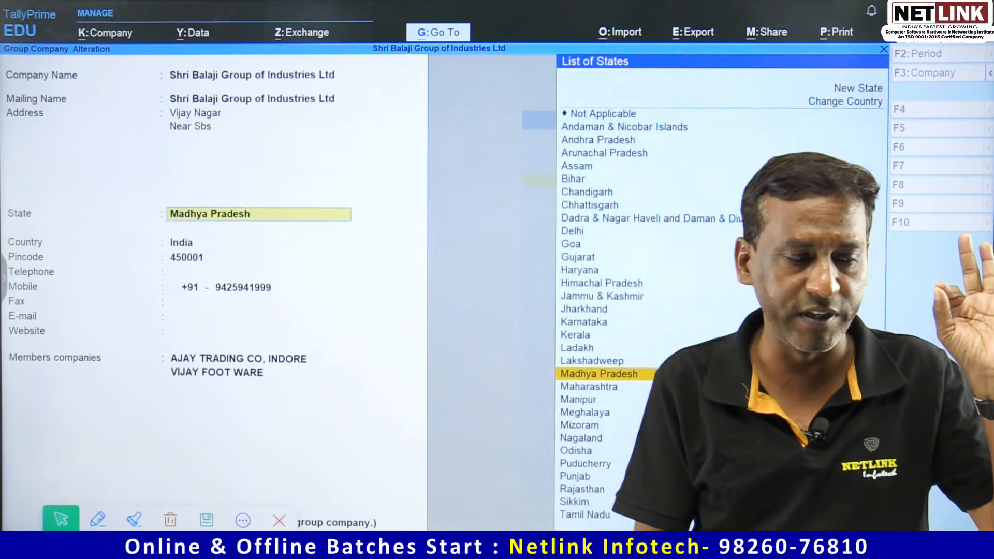
{"action": "key", "text": "Return"}
{"action": "key", "text": "Return"}
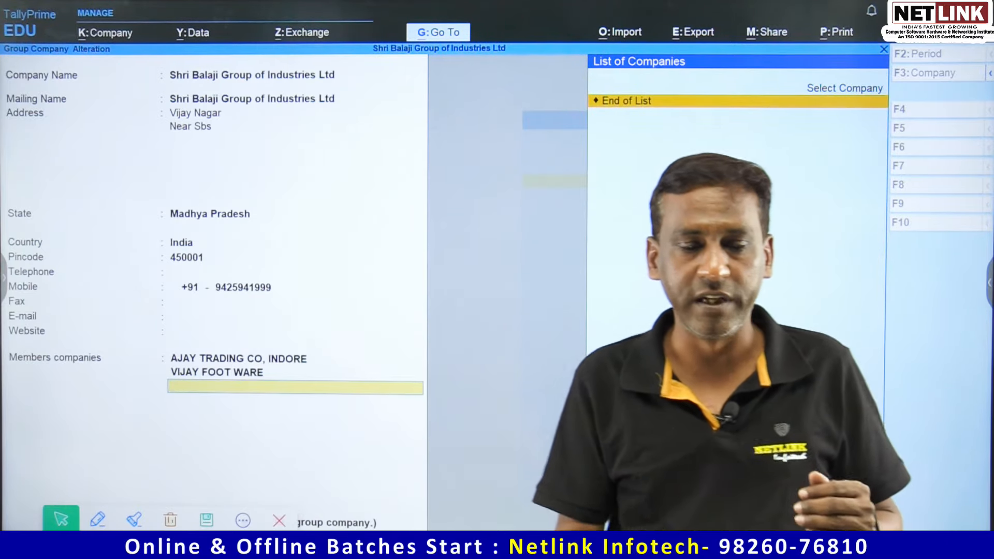
{"action": "key", "text": "Up"}
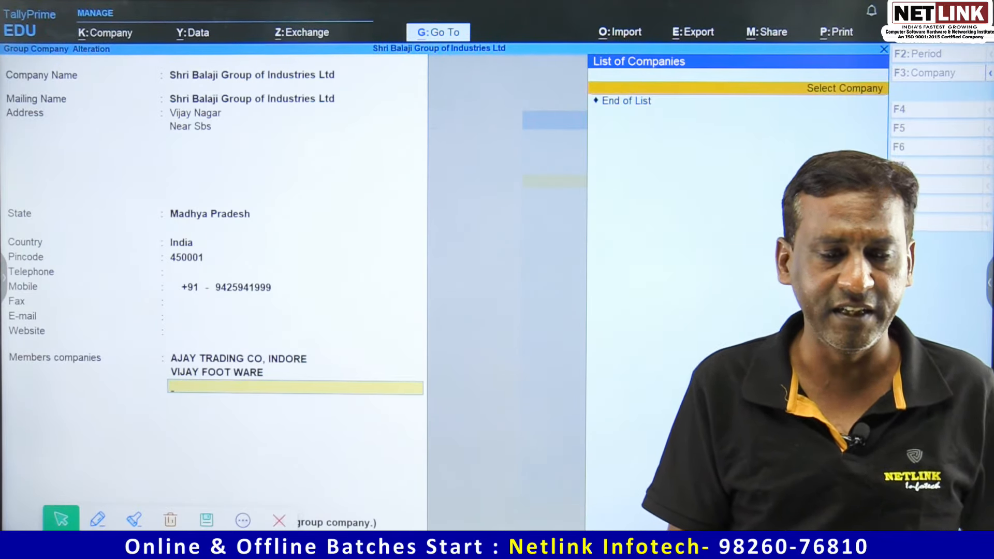
{"action": "key", "text": "Return"}
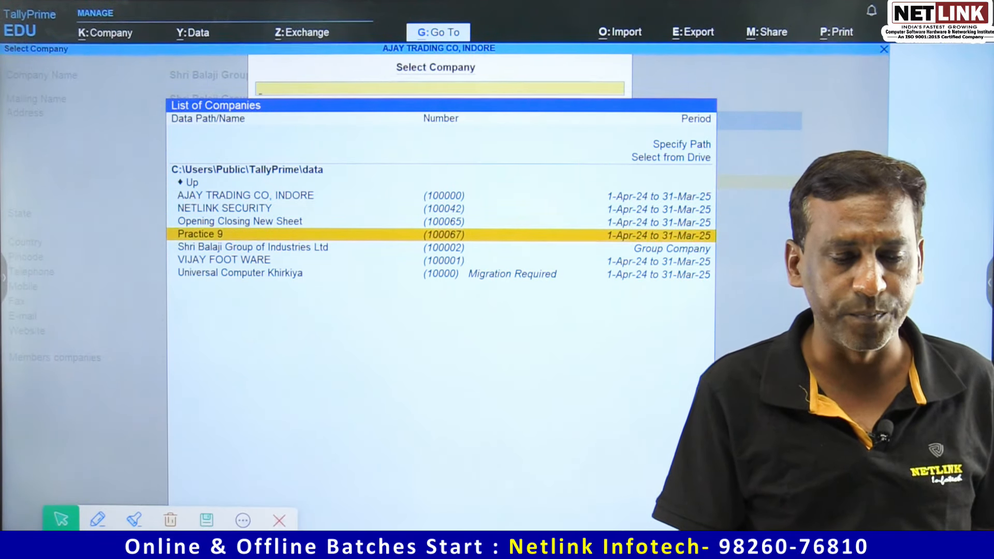
{"action": "key", "text": "Return"}
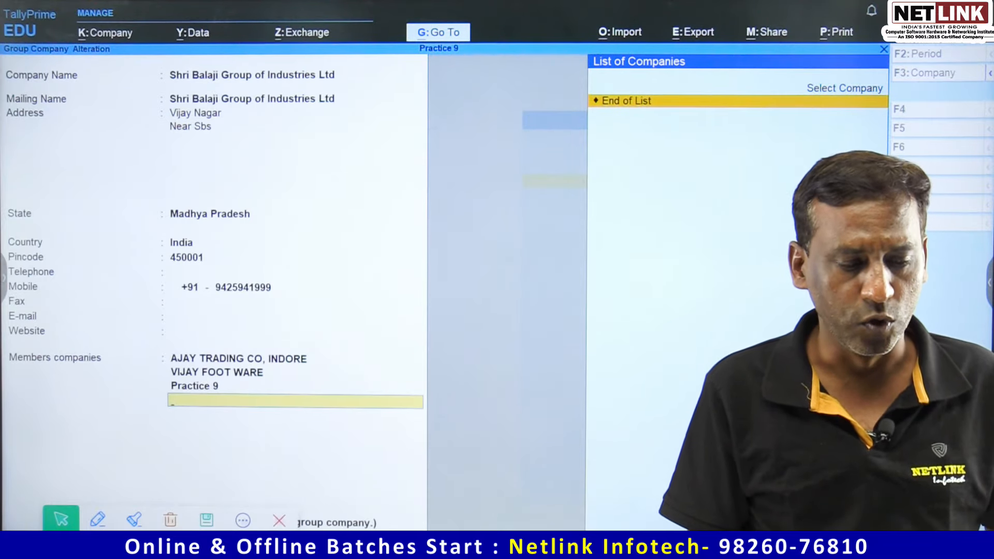
{"action": "key", "text": "Return"}
{"action": "key", "text": "Return"}
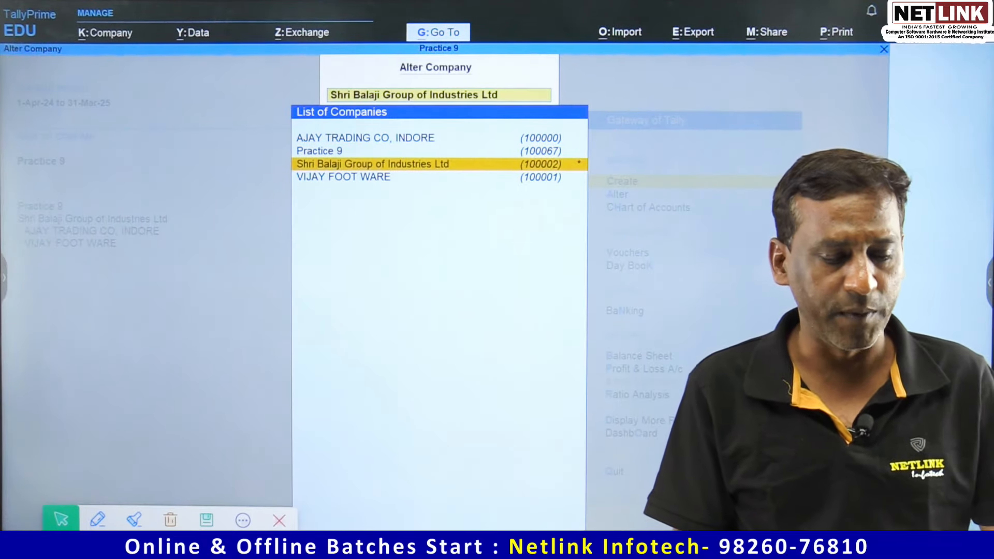
{"action": "key", "text": "Escape"}
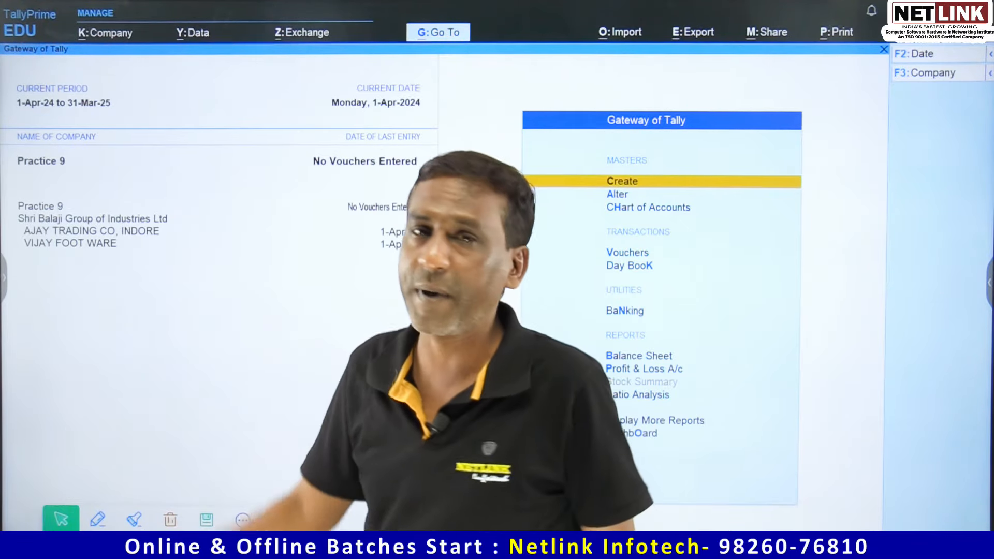
View the detailed balance sheet of Shri Balaji Group of Industries Ltd.
{"action": "key", "text": "Down"}
{"action": "key", "text": "Down"}
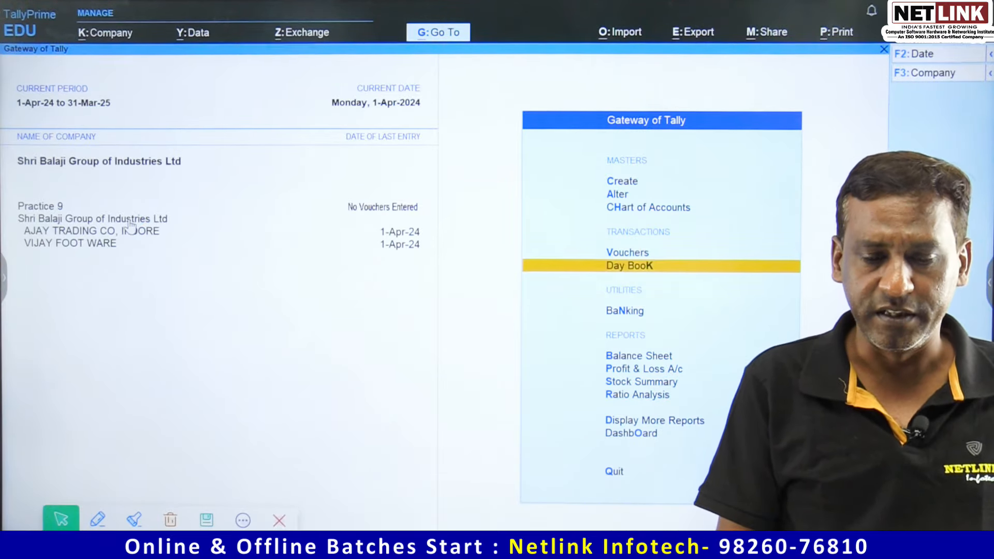
{"action": "key", "text": "Return"}
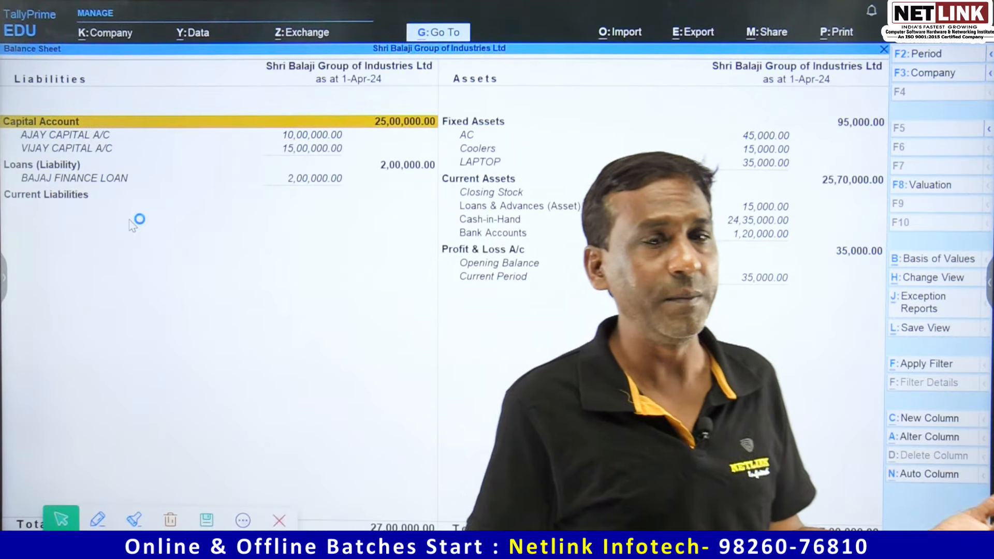
{"action": "key", "text": "Escape"}
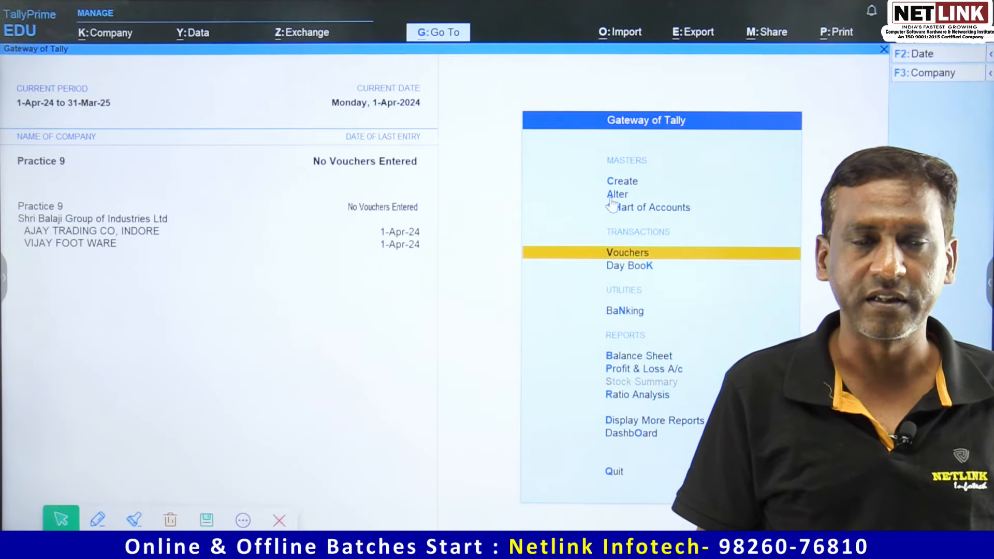
Record a 20,00,000 receipt voucher in Practice 9 debiting Cash and crediting a new individual's capital ledger created under Capital Account.
{"action": "key", "text": "Return"}
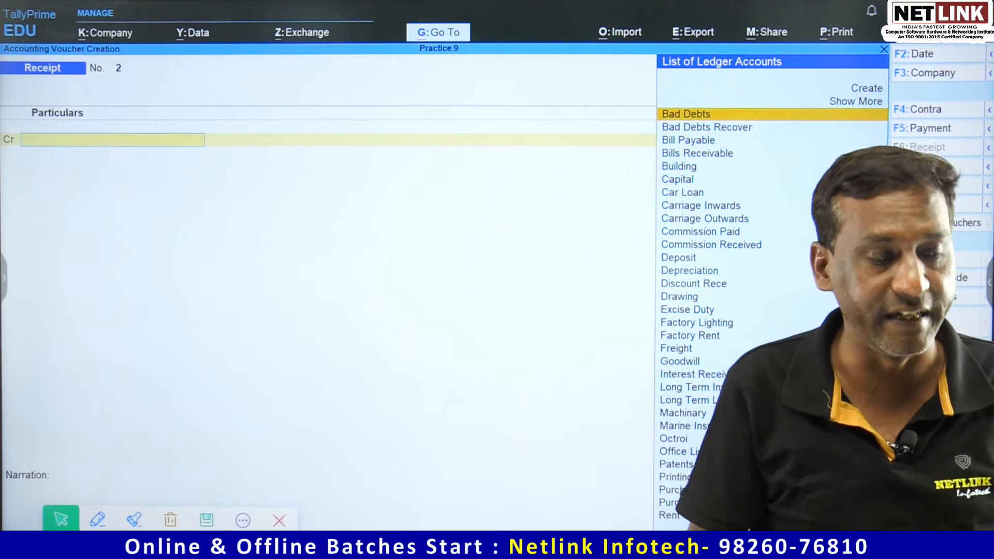
{"action": "key", "text": "alt+c"}
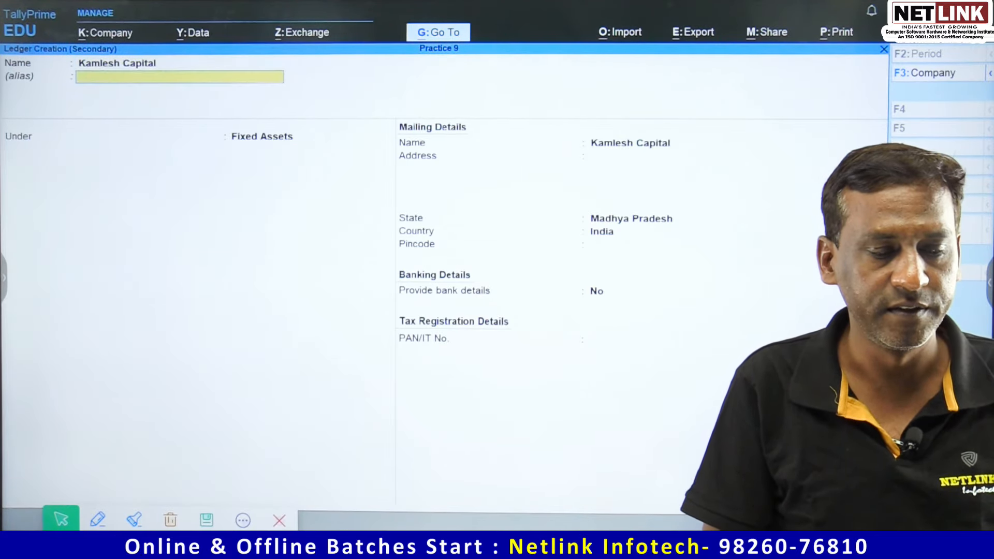
{"action": "key", "text": "Return"}
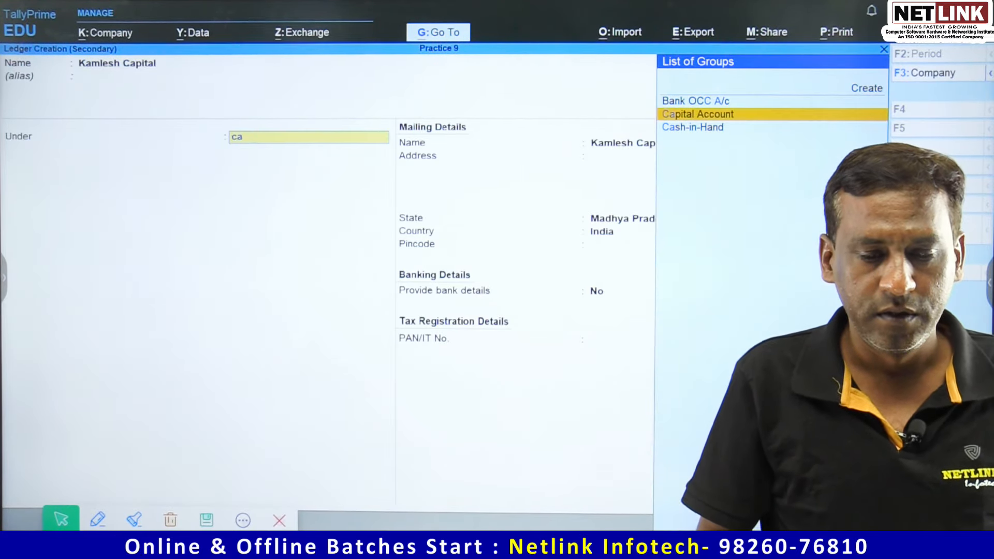
{"action": "key", "text": "Return"}
{"action": "key", "text": "ctrl+a"}
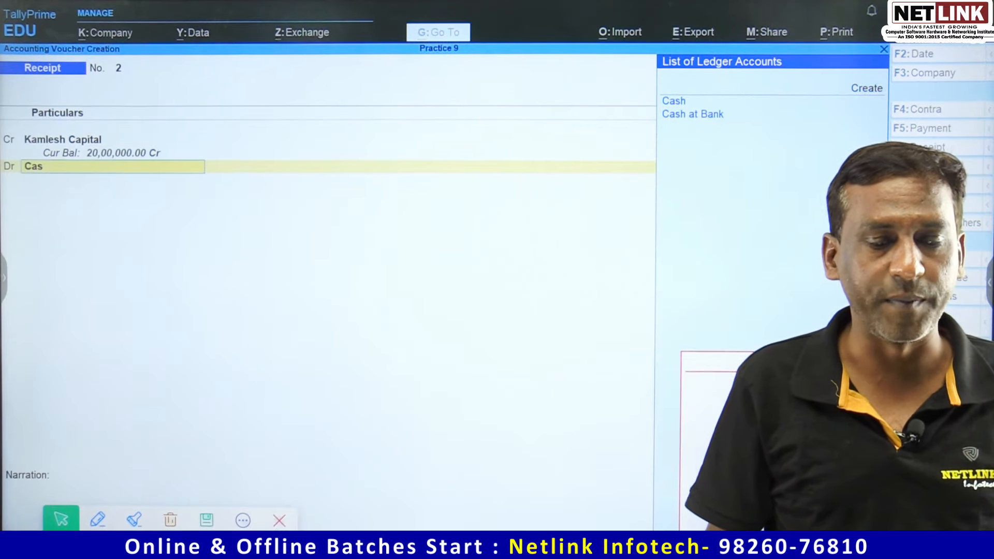
{"action": "key", "text": "ctrl+a"}
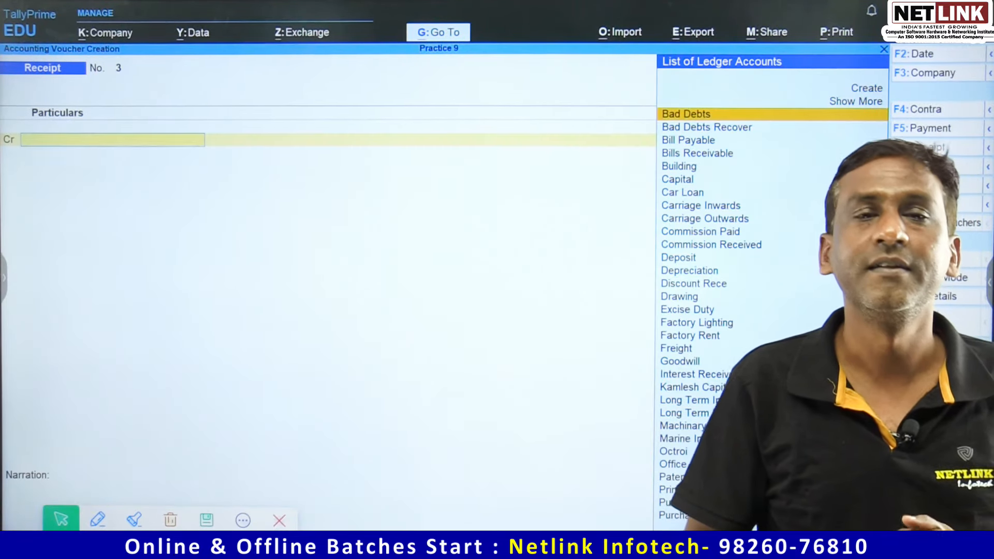
{"action": "key", "text": "Escape"}
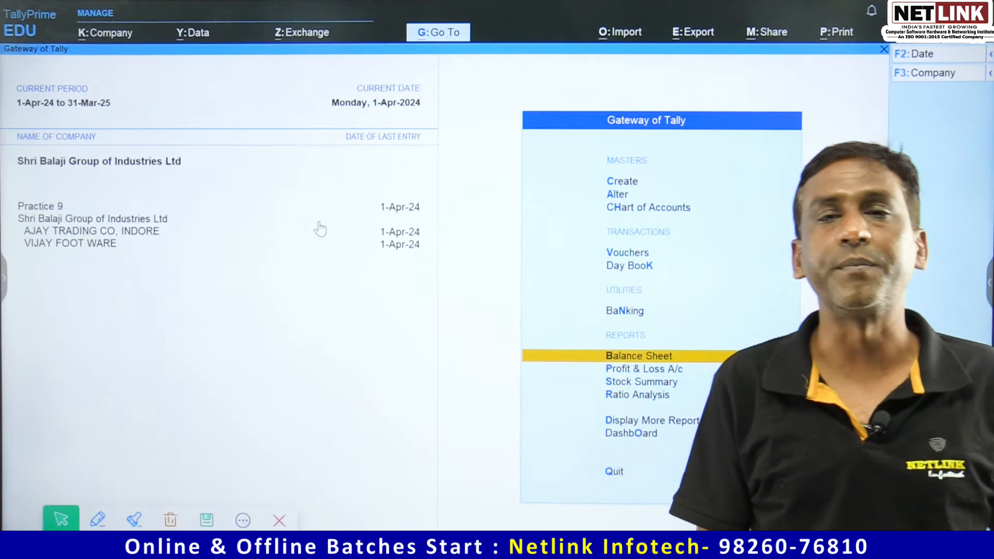
Check the capital accounts in the balance sheet of Shri Balaji Group of Industries Ltd and close the report.
{"action": "key", "text": "Return"}
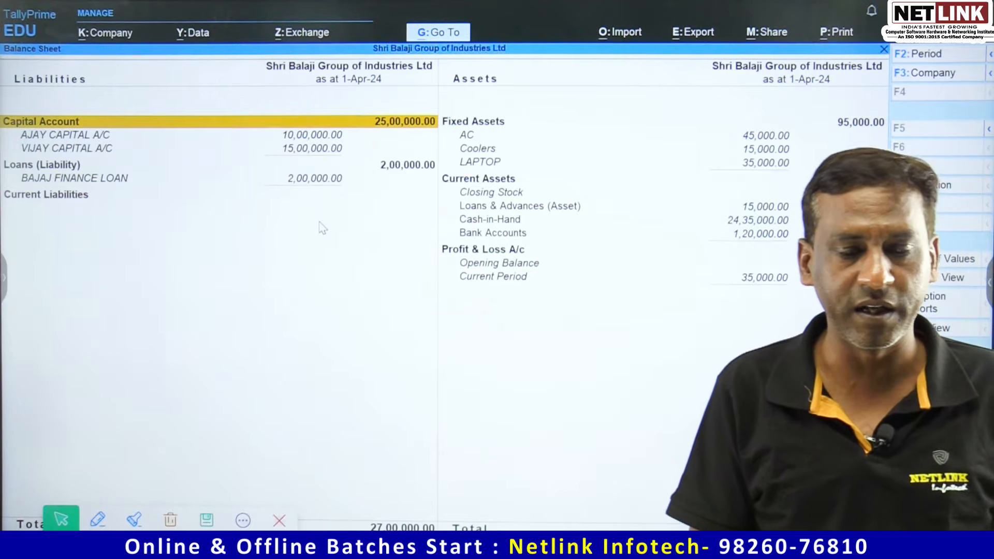
{"action": "key", "text": "Escape"}
{"action": "key", "text": "Escape"}
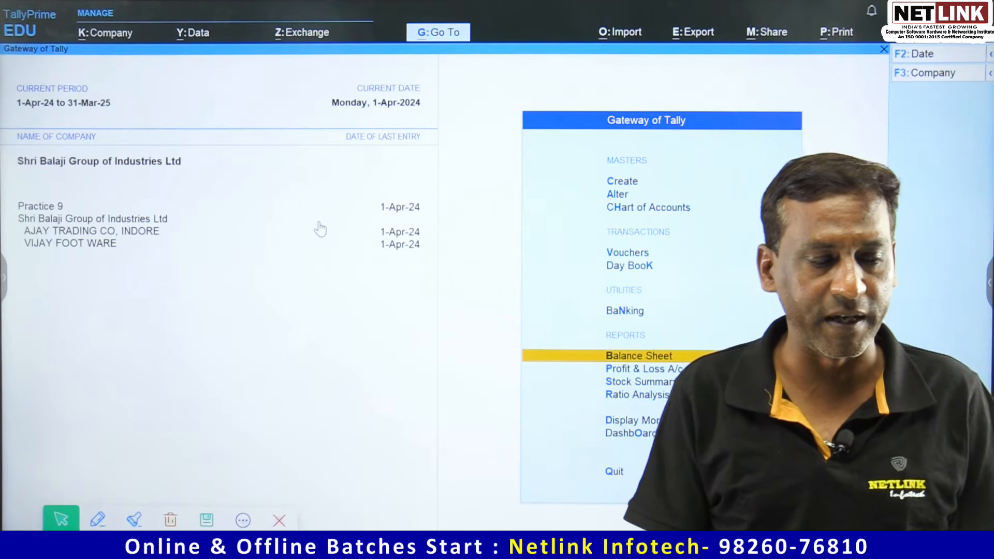
Quit TallyPrime and relaunch it from the desktop, continuing in Educational Mode.
{"action": "key", "text": "Return"}
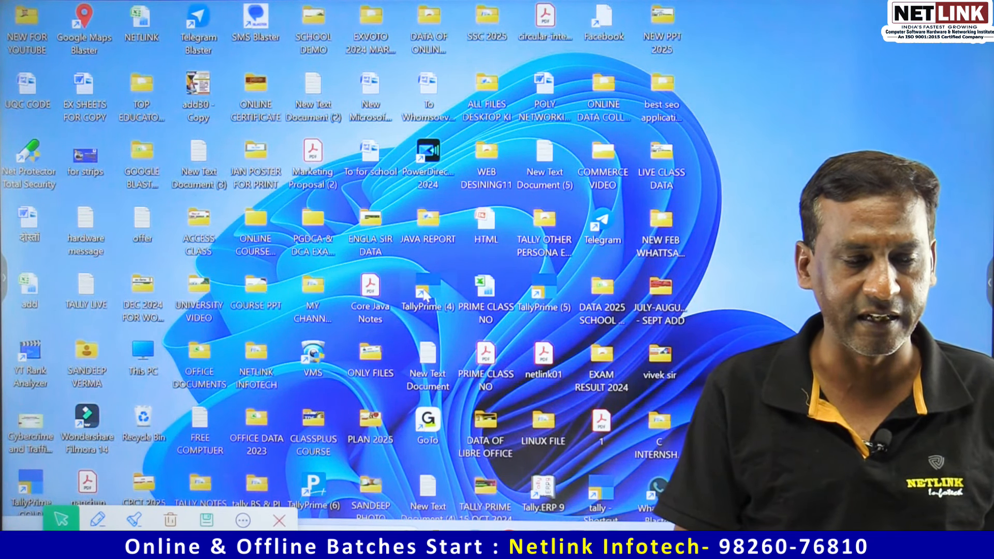
{"action": "double_click", "coordinate": [541, 309]}
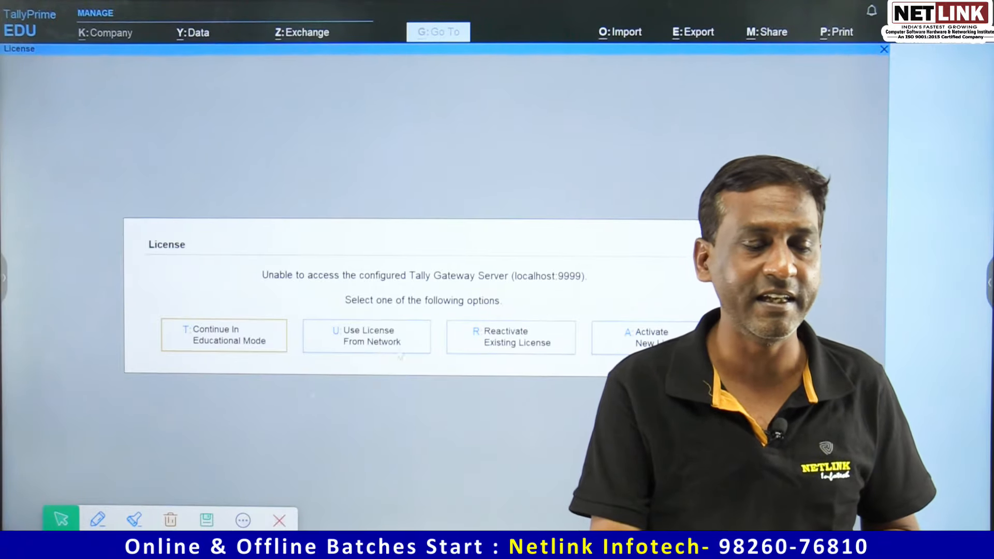
{"action": "left_click", "coordinate": [228, 339]}
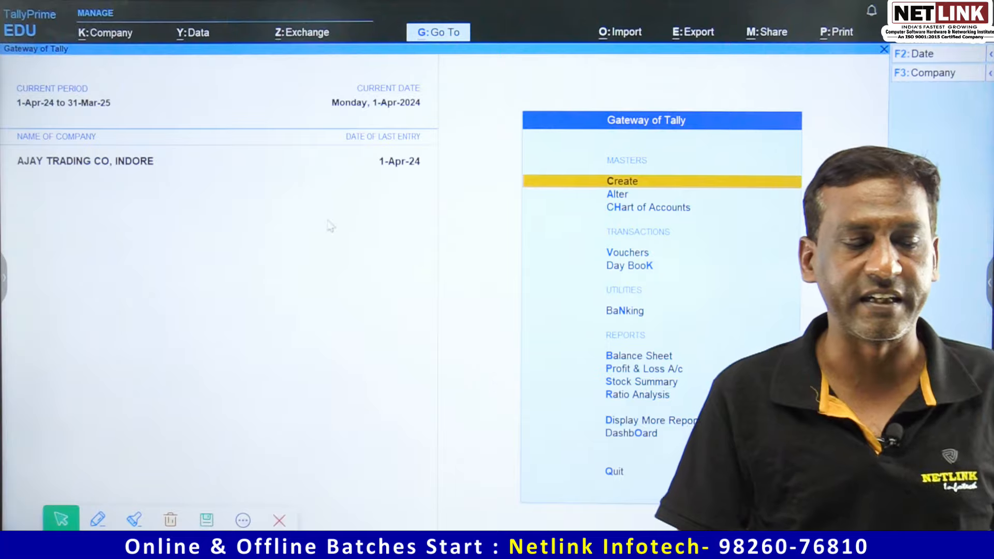
Shut the loaded company AJAY TRADING CO, INDORE.
{"action": "left_click", "coordinate": [114, 38]}
{"action": "left_click", "coordinate": [110, 116]}
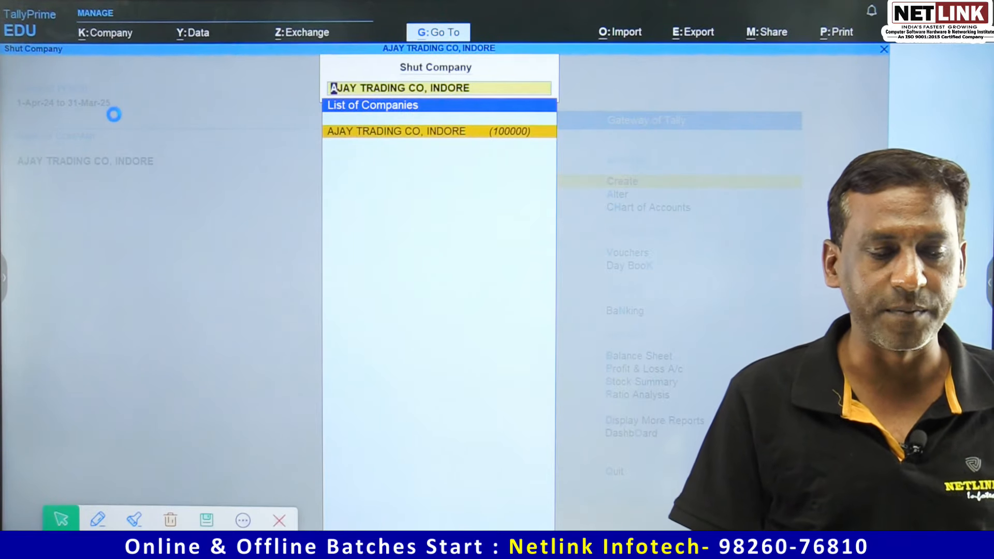
{"action": "key", "text": "Return"}
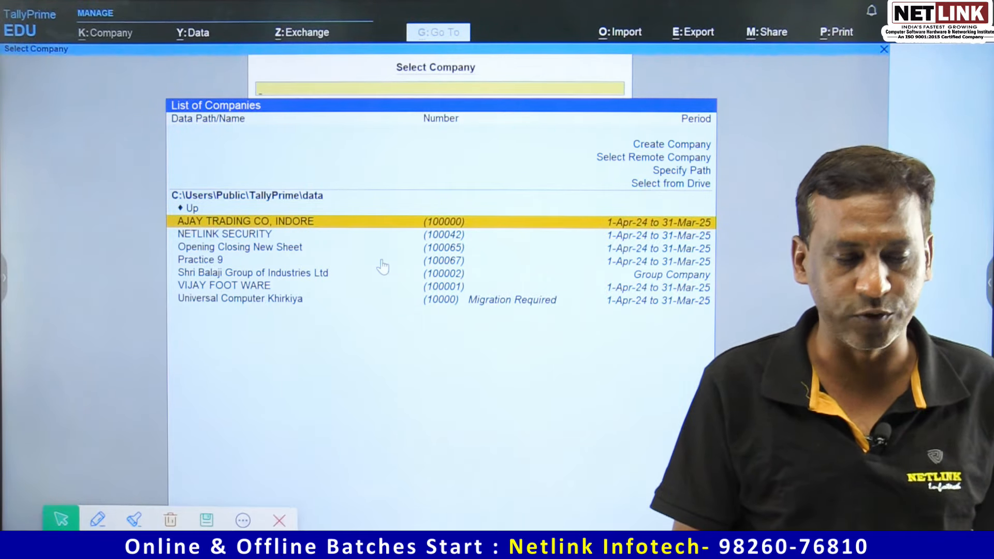
Load the group company Shri Balaji Group of Industries Ltd from the list of companies.
{"action": "key", "text": "Down"}
{"action": "key", "text": "Down"}
{"action": "key", "text": "Down"}
{"action": "key", "text": "Down"}
{"action": "key", "text": "Down"}
{"action": "key", "text": "Return"}
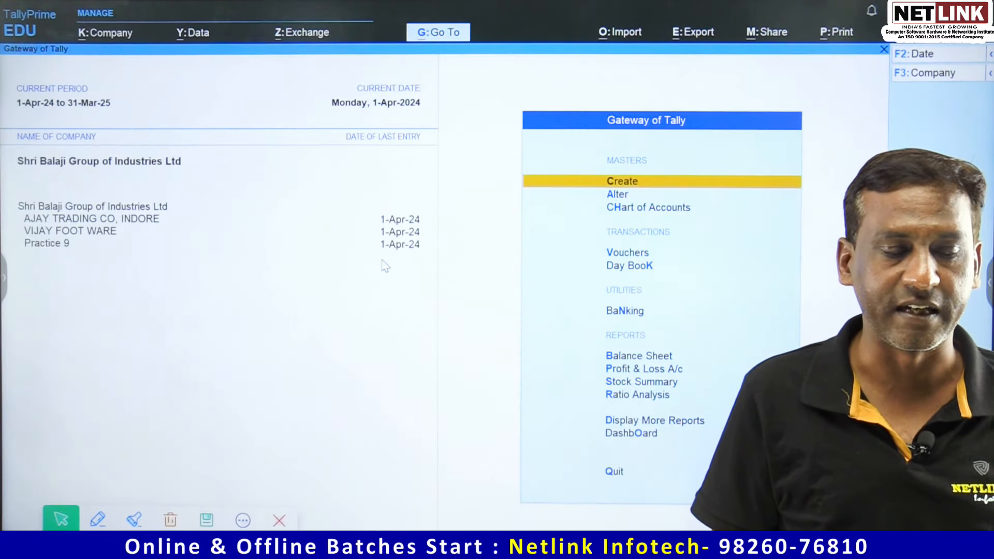
View the detailed balance sheet of Shri Balaji Group of Industries Ltd with all member companies combined.
{"action": "key", "text": "Down"}
{"action": "key", "text": "Return"}
{"action": "key", "text": "alt+f5"}
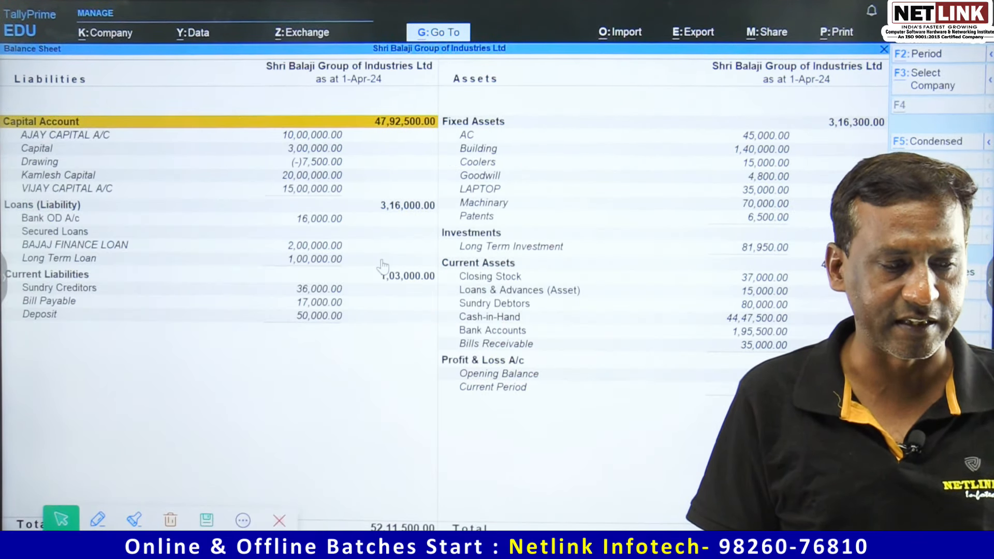